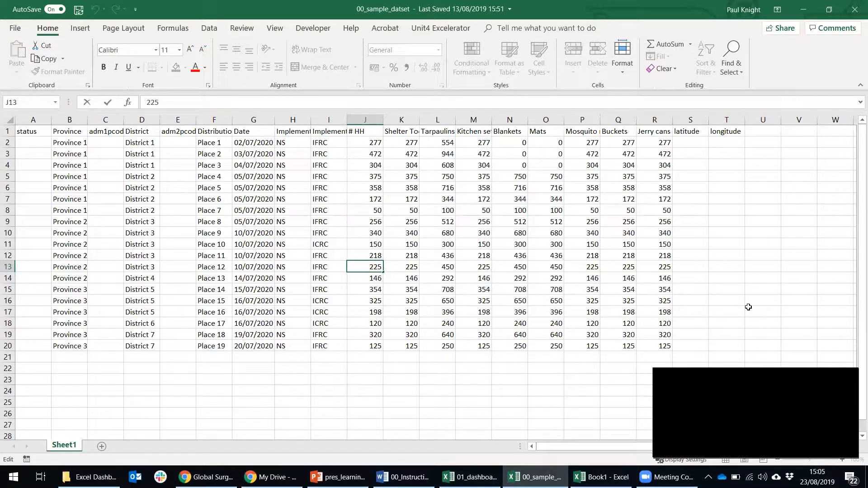
click(846, 378)
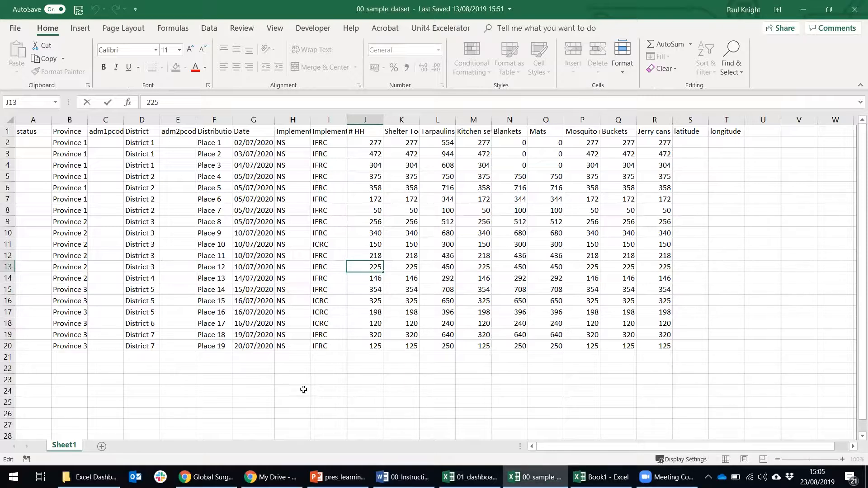
right_click(165, 474)
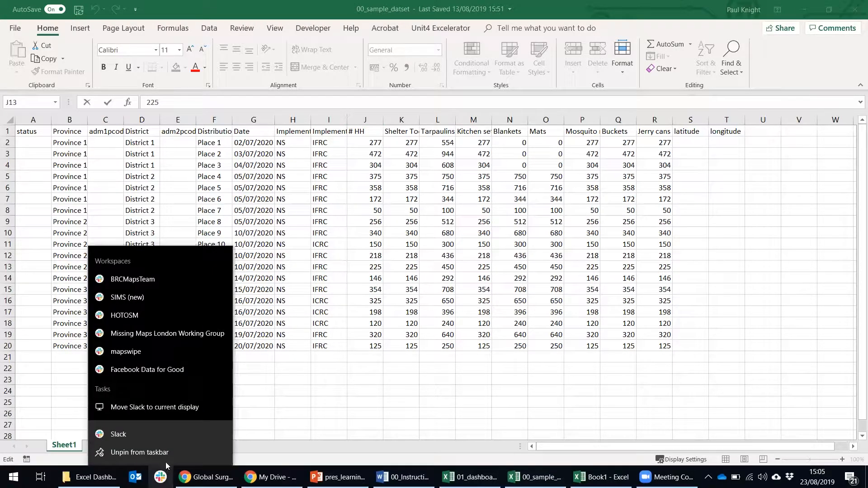
click(477, 34)
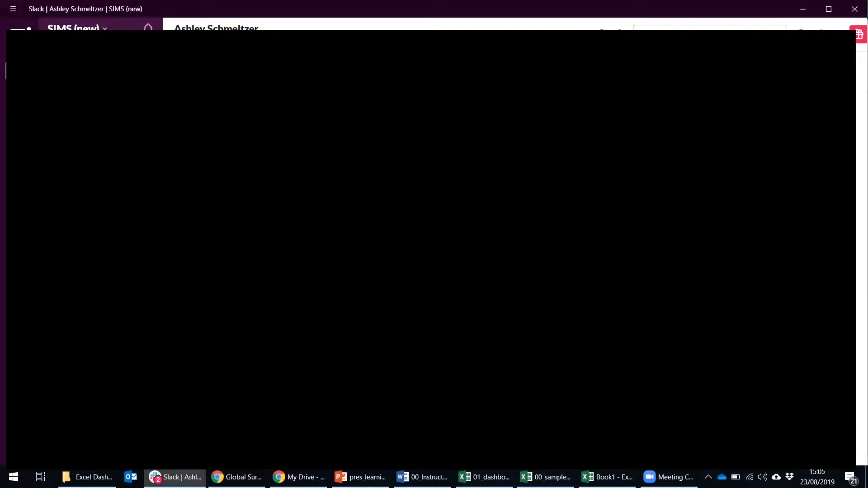
click(546, 477)
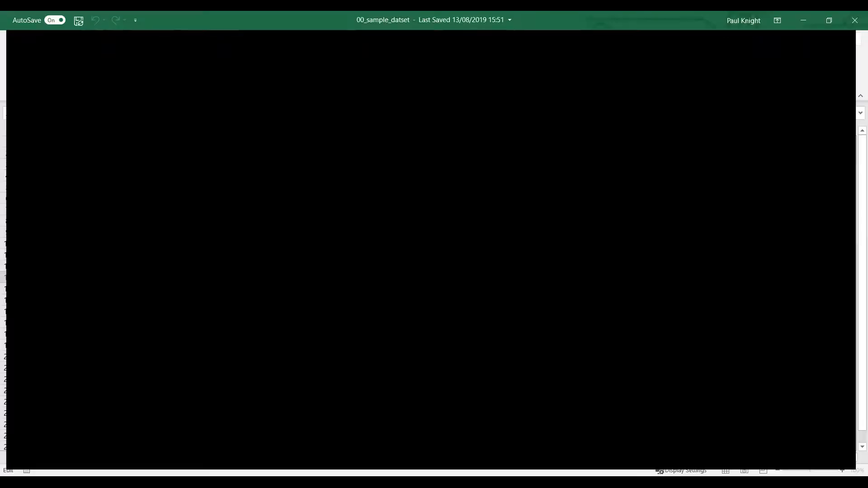
- Copy the dataset A1:T20 from 00_sample_datset and paste it as values only into Book1 starting at cell A1
click(421, 269)
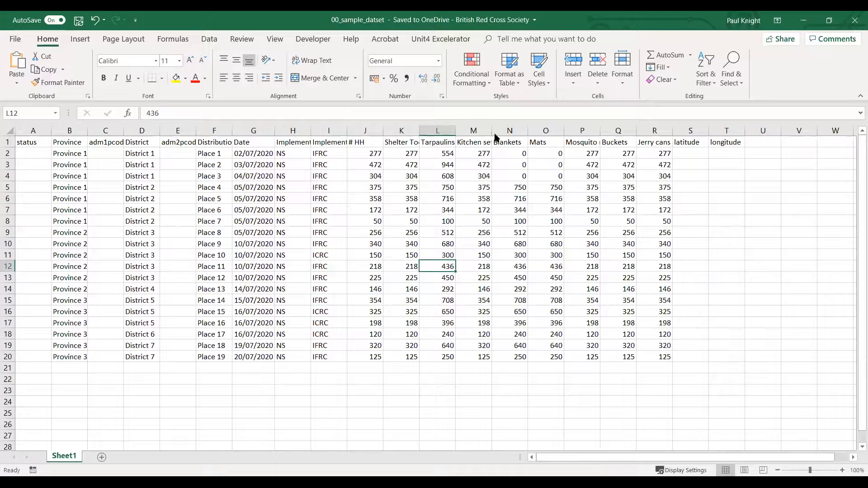
drag(29, 143, 713, 359)
key(ctrl+c)
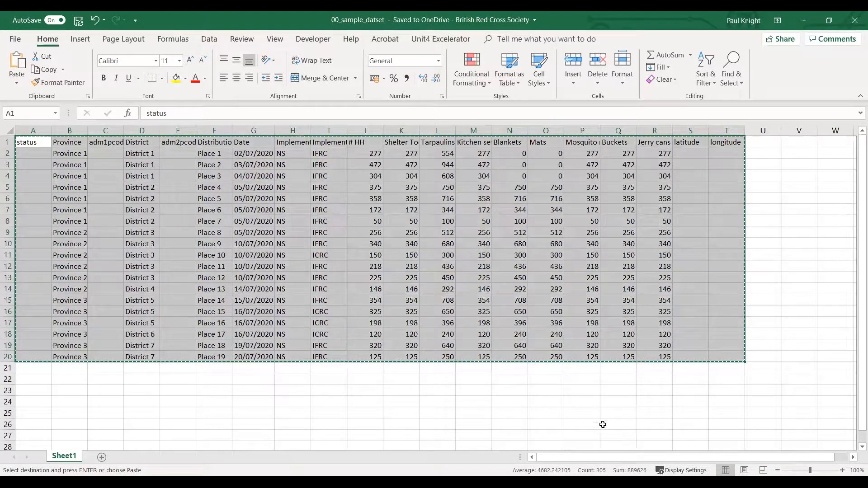
key(alt+Tab)
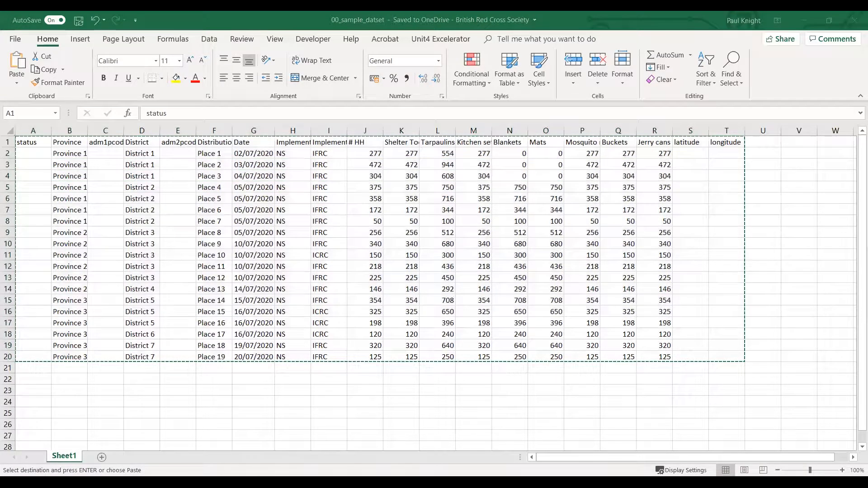
right_click(33, 144)
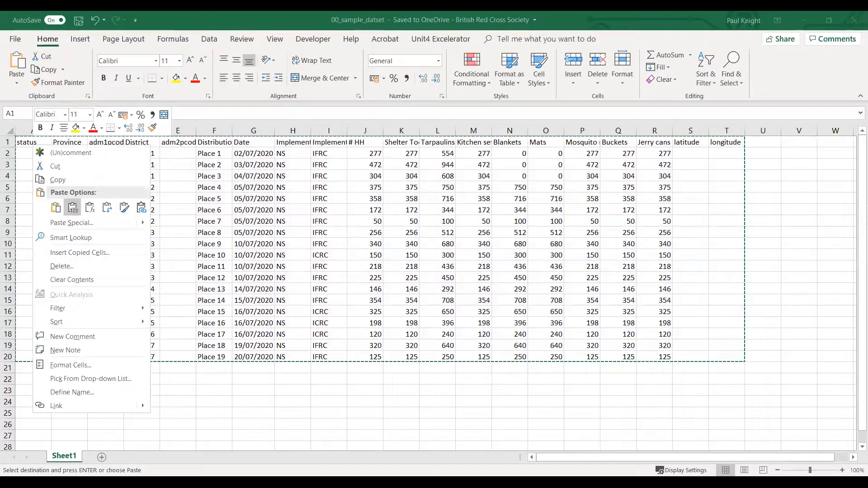
click(73, 206)
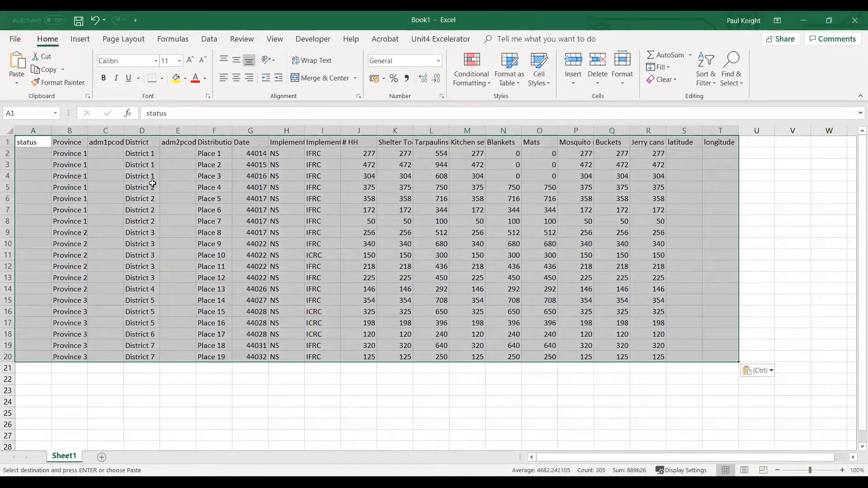
click(134, 183)
drag(32, 145, 714, 359)
click(720, 412)
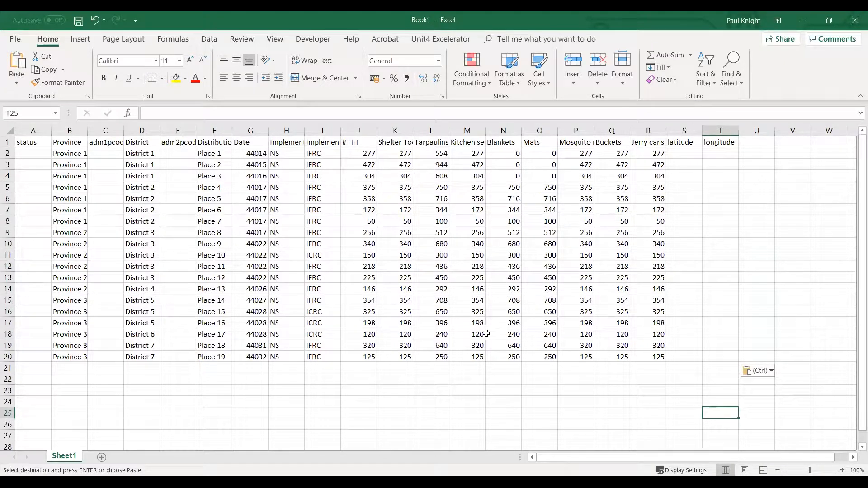
click(224, 180)
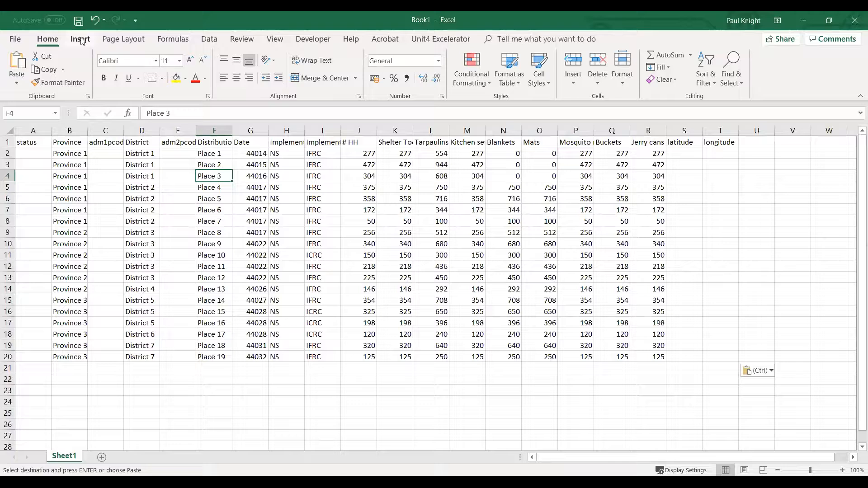
click(85, 190)
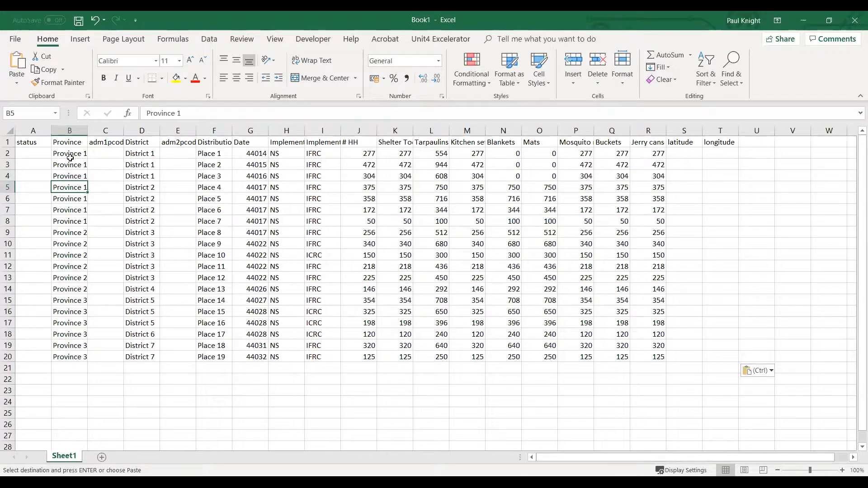
- Convert the pasted data range A1:T20 into an Excel table with headers
click(77, 40)
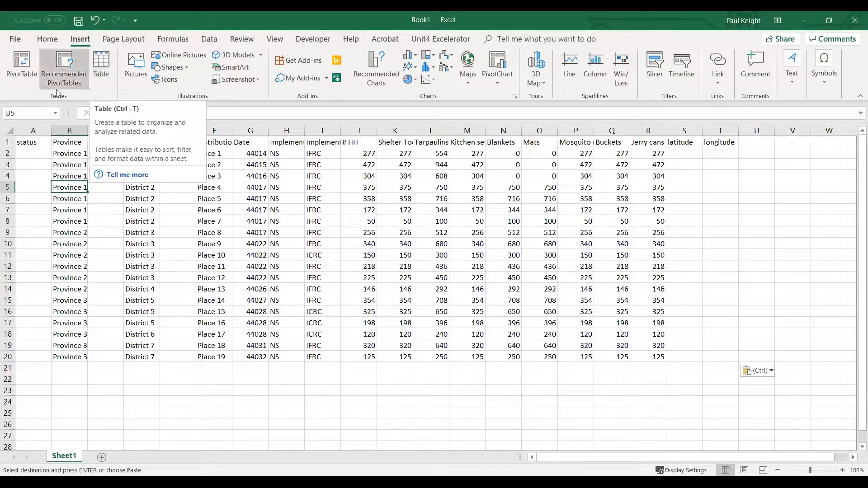
drag(30, 144, 691, 358)
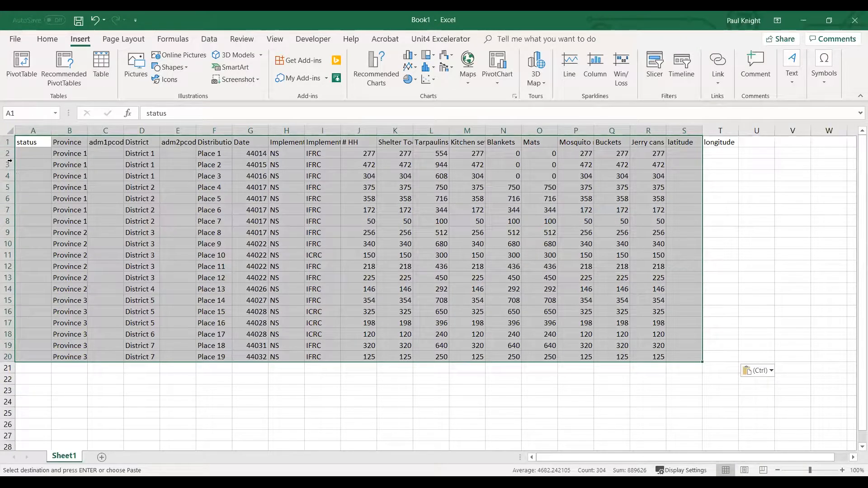
click(26, 367)
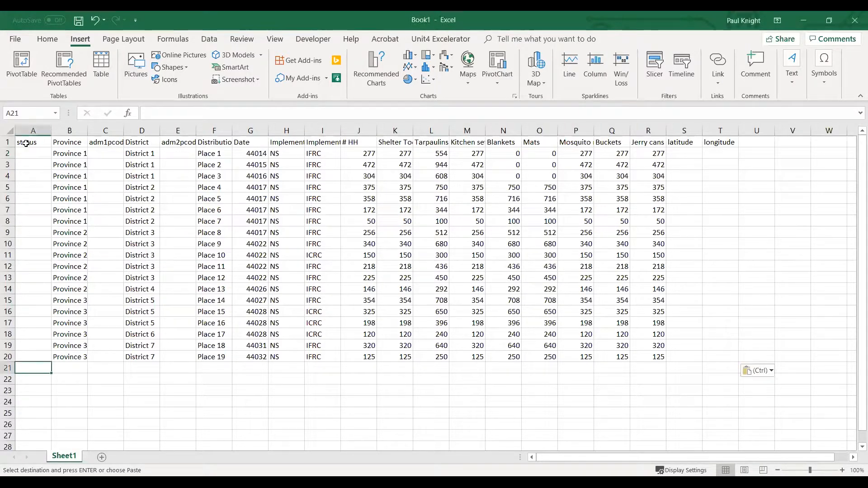
click(26, 143)
click(101, 68)
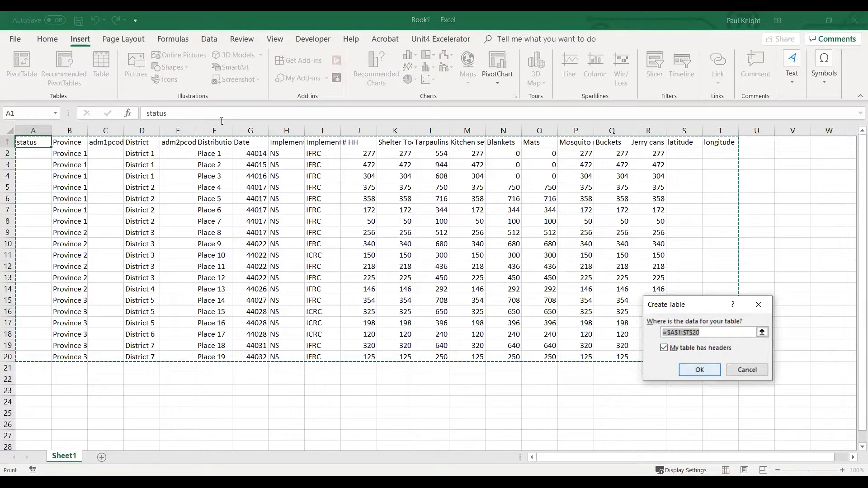
click(699, 370)
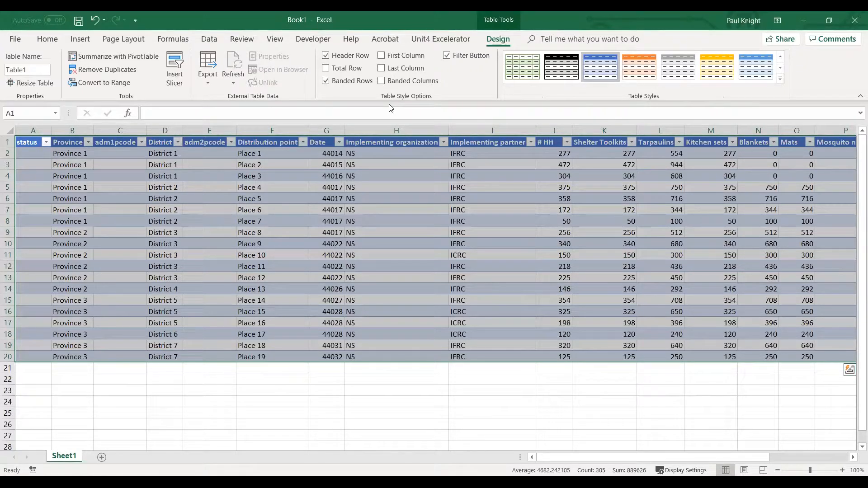
- Narrow all worksheet columns to one equal width so the whole table fits in view, keeping the blue table style
drag(73, 130, 22, 131)
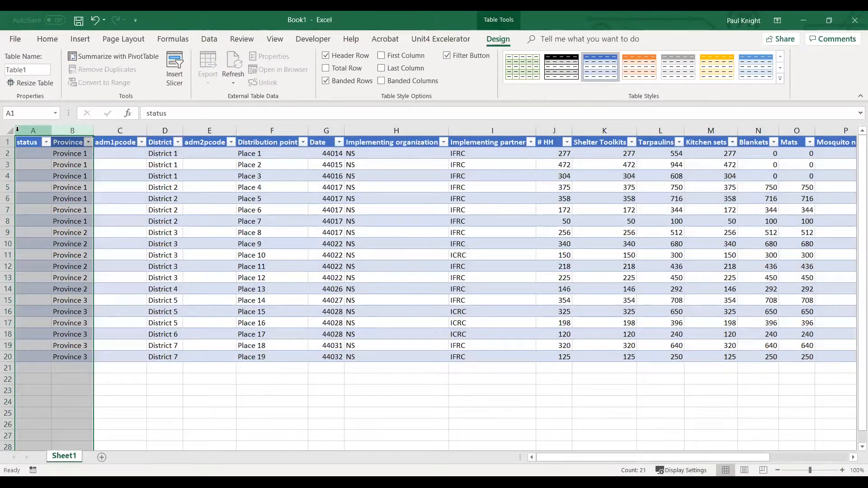
click(11, 131)
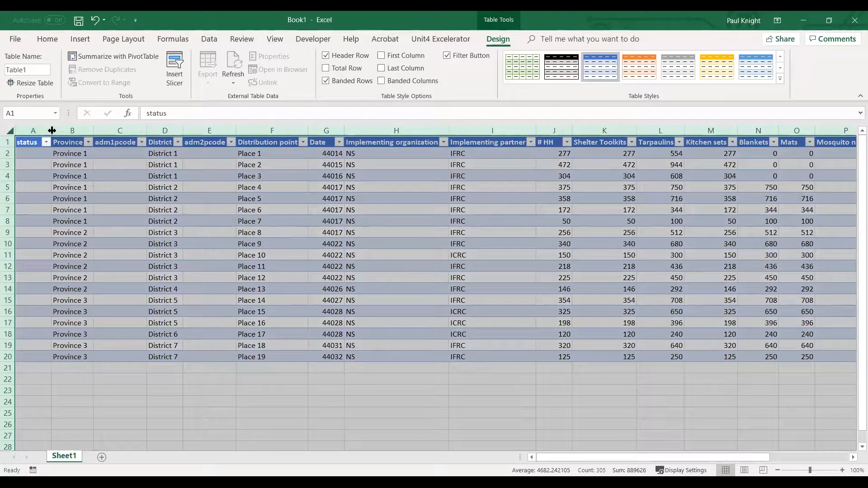
drag(52, 131, 42, 130)
click(185, 199)
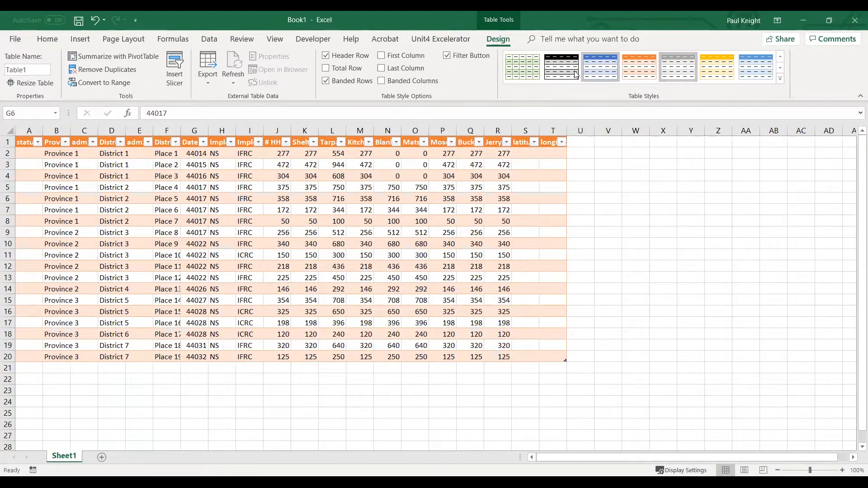
click(140, 209)
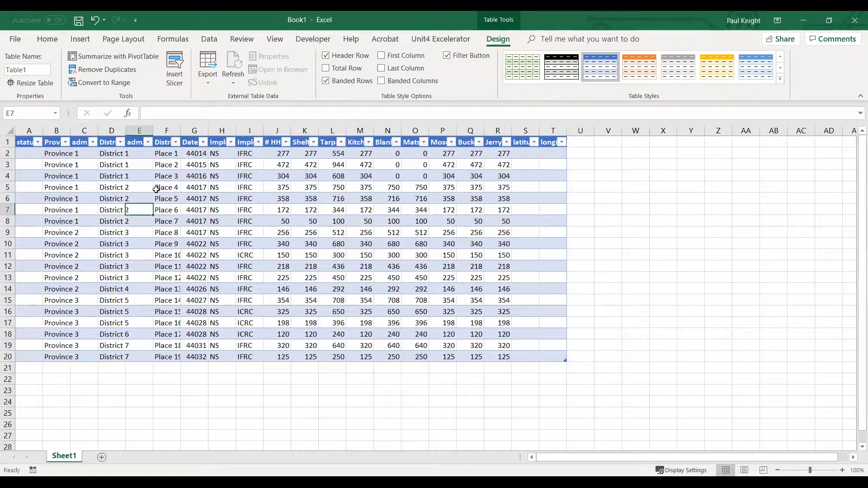
- Rename the table as Table_Relief_1
click(36, 70)
key(BackSpace)
text(_Relief_1)
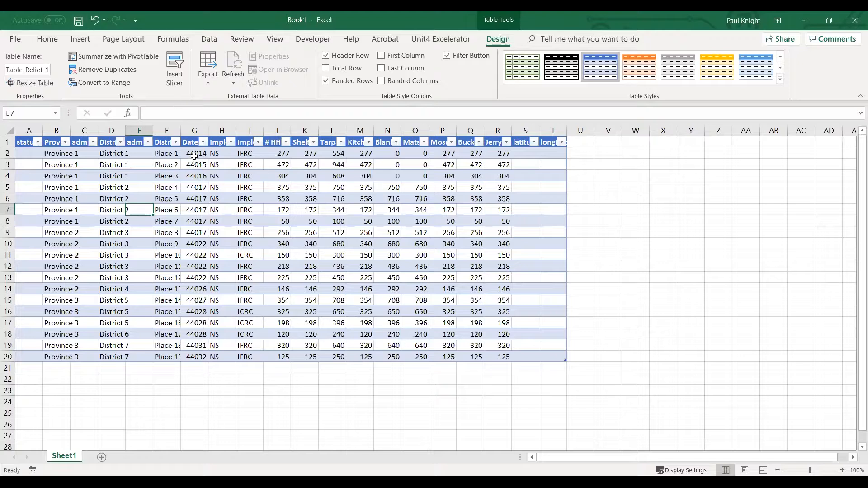
- Rename the worksheet containing the table as Table_Relief
double_click(63, 456)
text(Tabl)
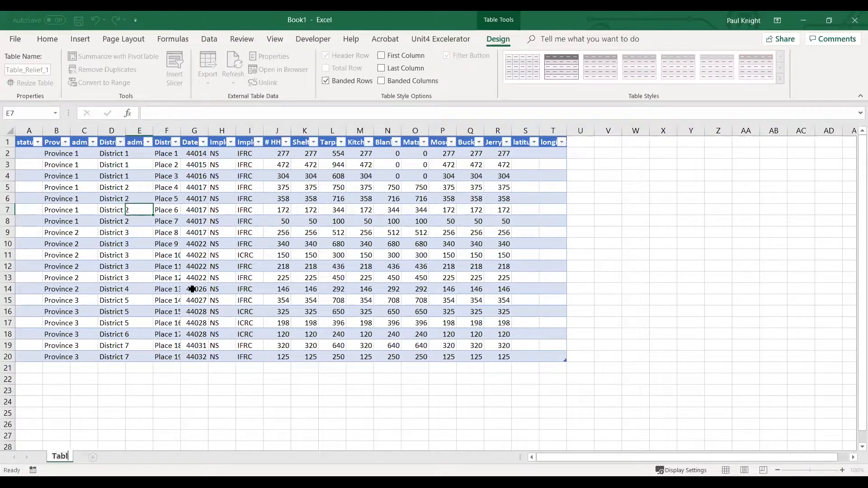
text(e_Rel)
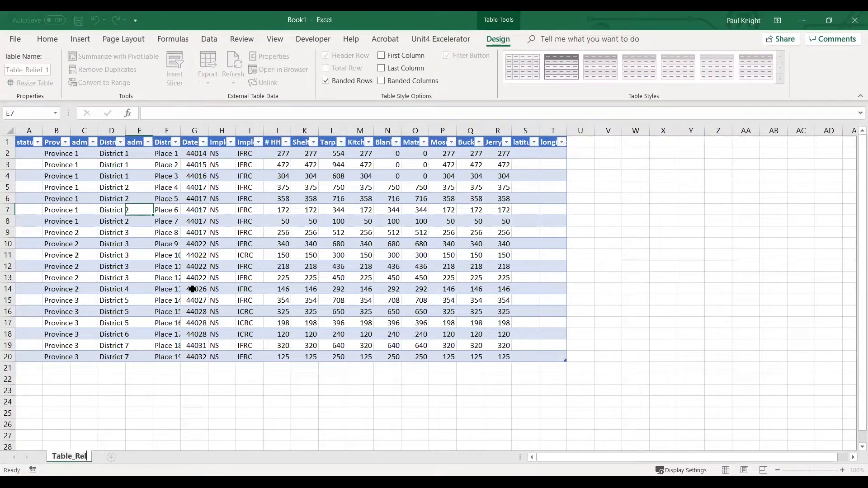
text(ief)
key(Return)
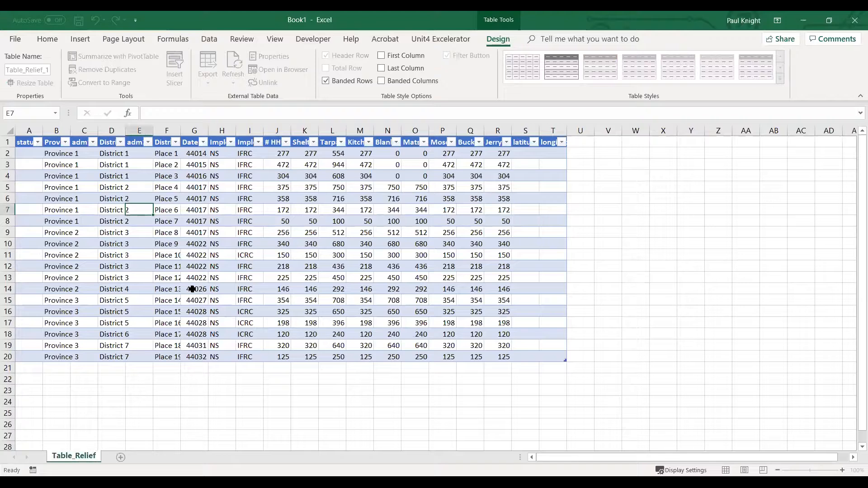
- Add two new worksheets after Table_Relief, naming them Pivot_Relief and Dashboard_Relief
click(120, 457)
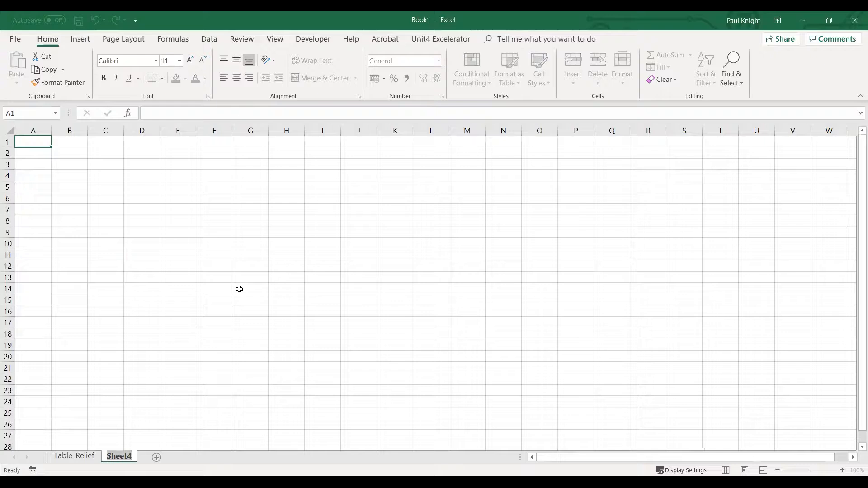
text(Pivot_Relief)
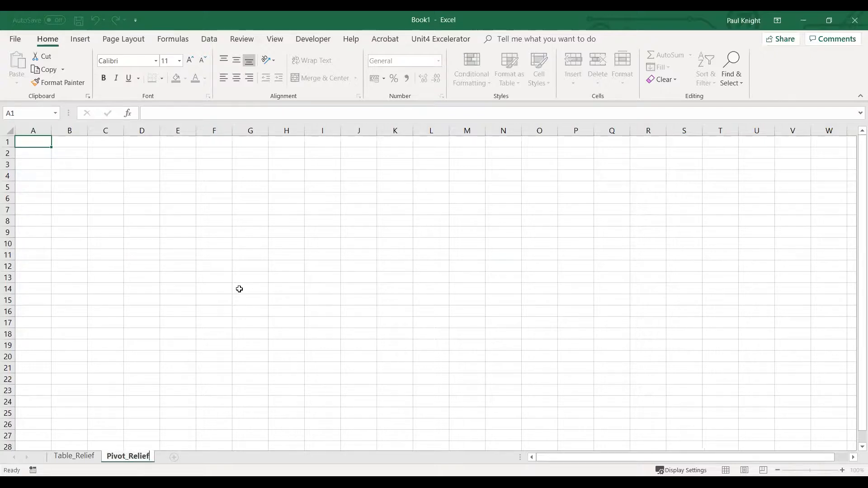
key(Return)
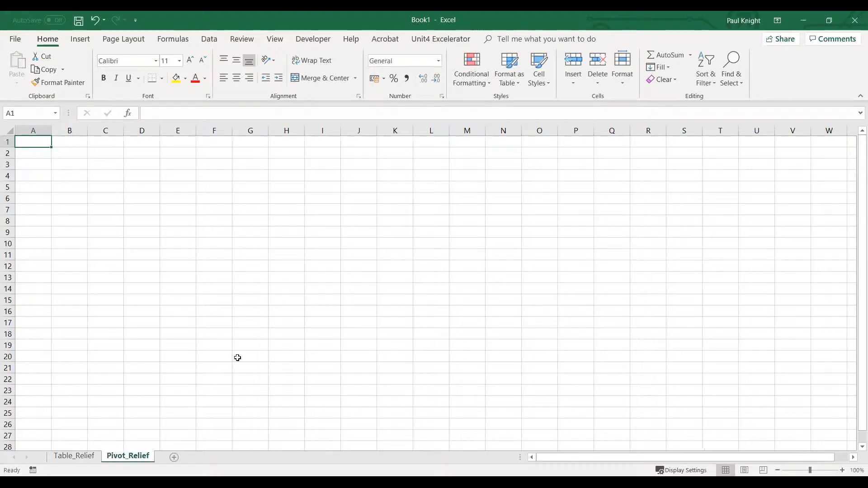
click(174, 457)
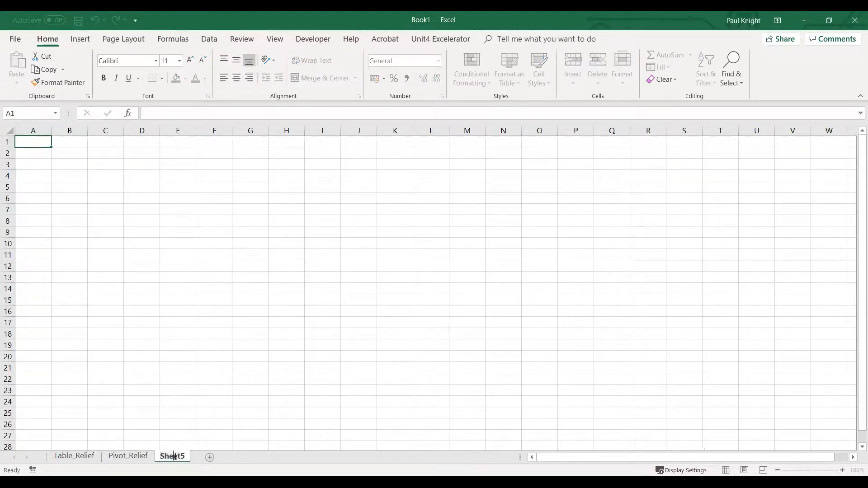
text(Dashboard)
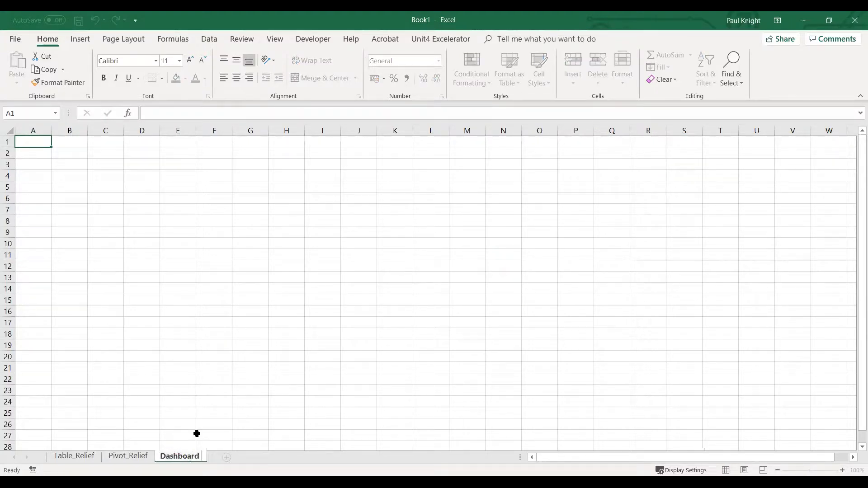
text(_Relief)
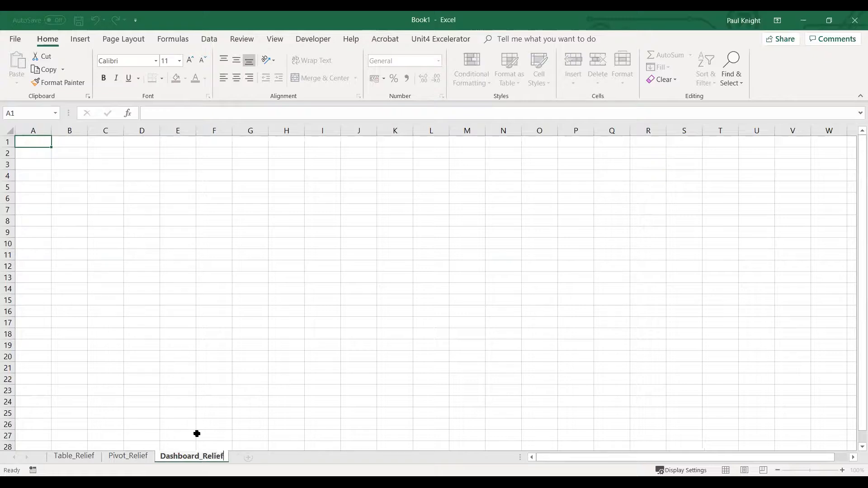
key(Return)
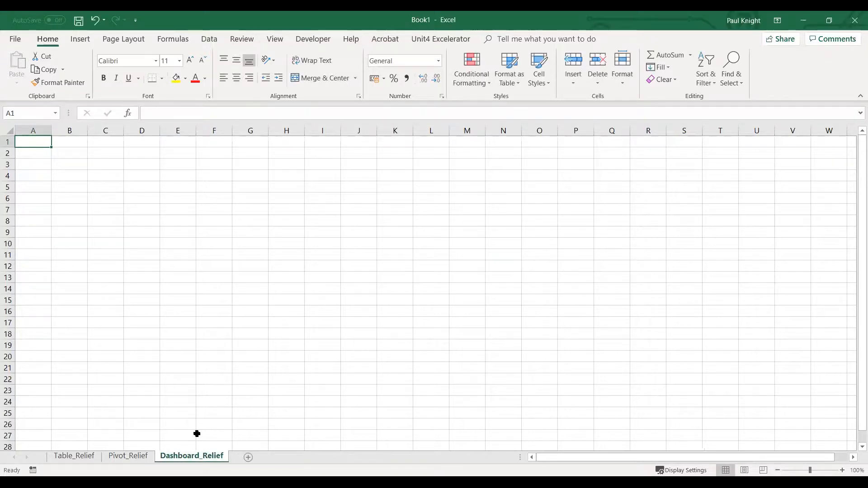
- Format the Date column of the table on the Table_Relief sheet as Short Date
click(86, 458)
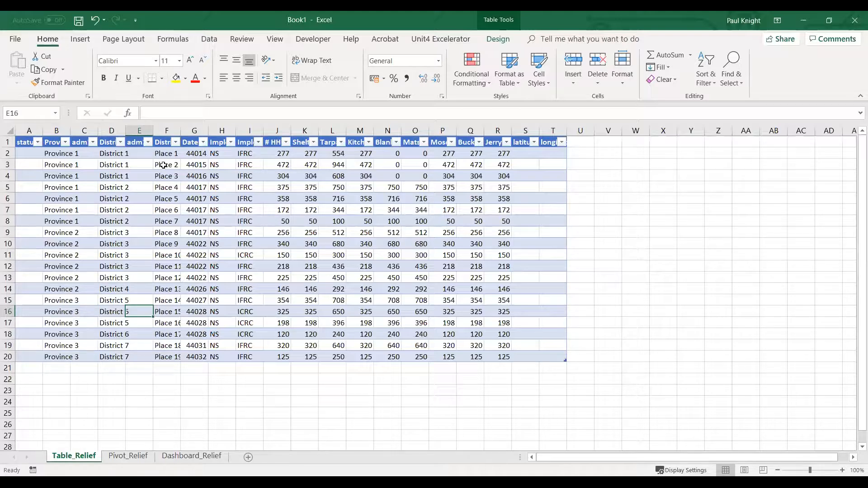
click(200, 153)
drag(200, 153, 201, 357)
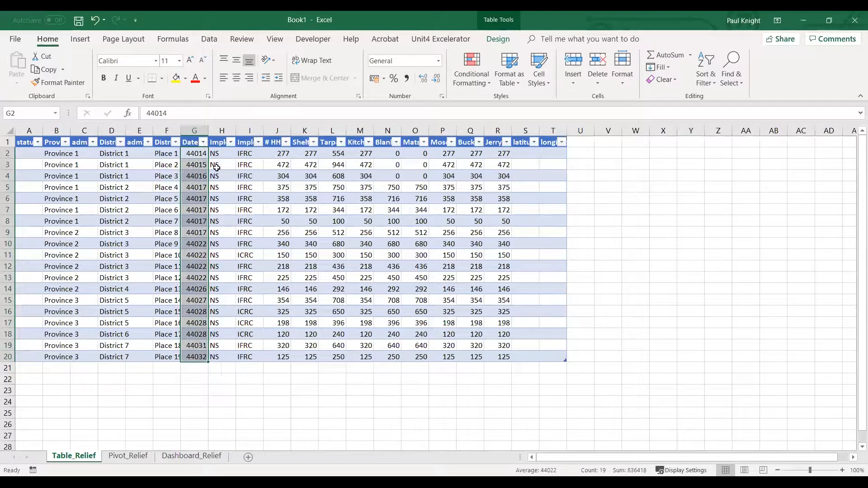
click(191, 138)
click(440, 62)
click(440, 61)
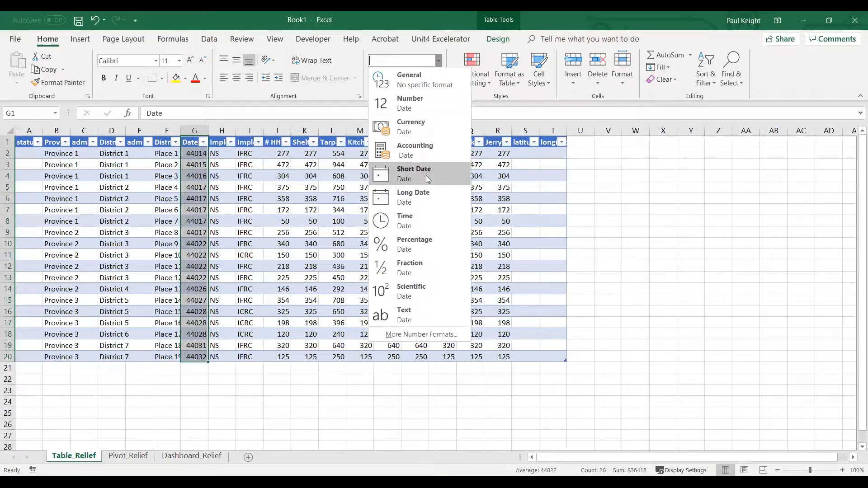
click(428, 180)
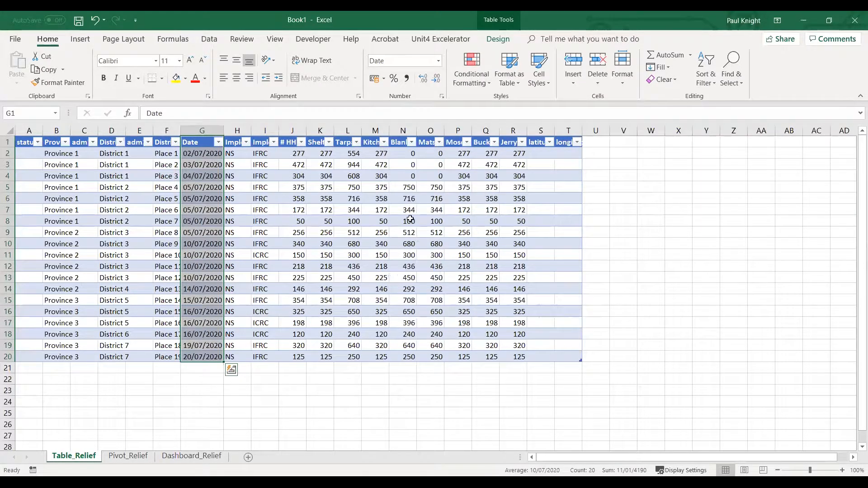
click(409, 221)
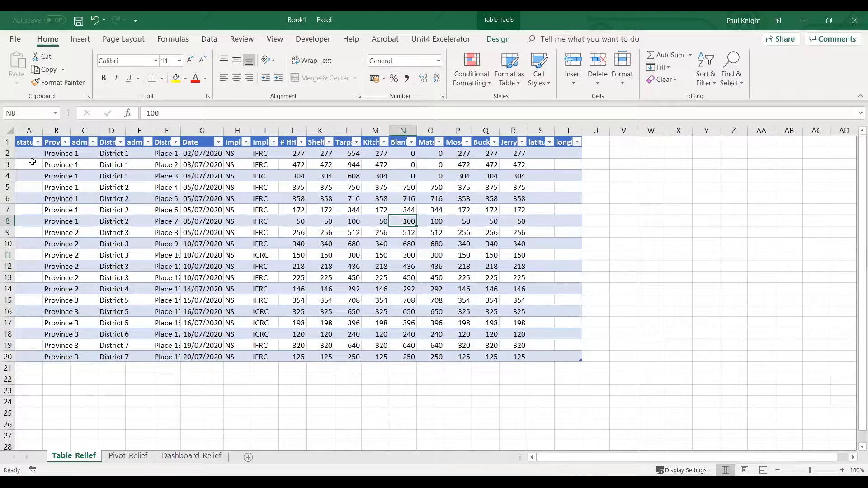
click(204, 209)
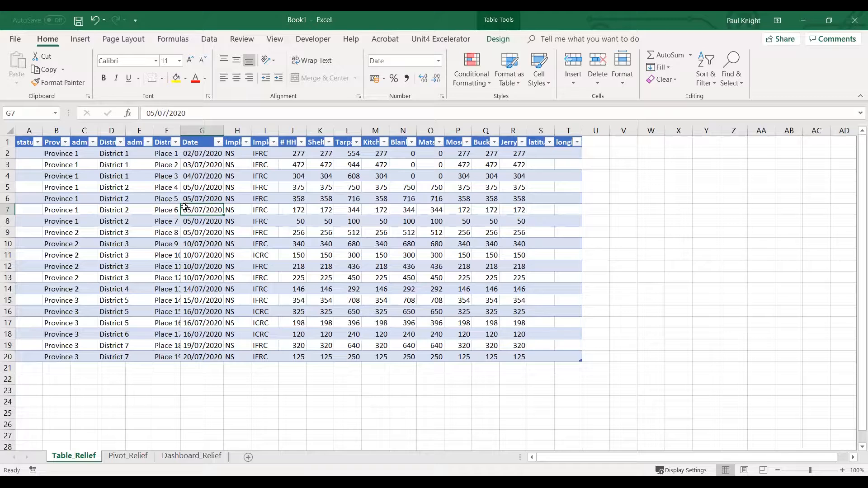
click(203, 188)
drag(202, 196, 202, 231)
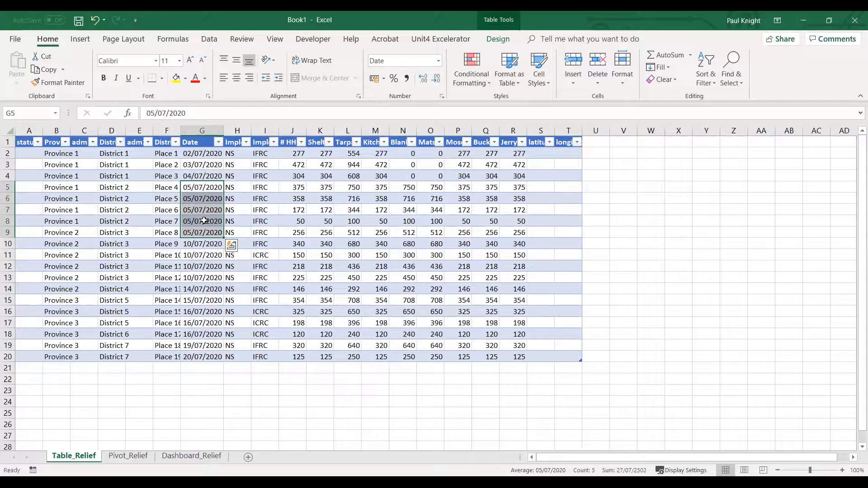
- Create a PivotTable from Table_Relief_1 on the existing Pivot_Relief worksheet, starting at cell A8
click(287, 199)
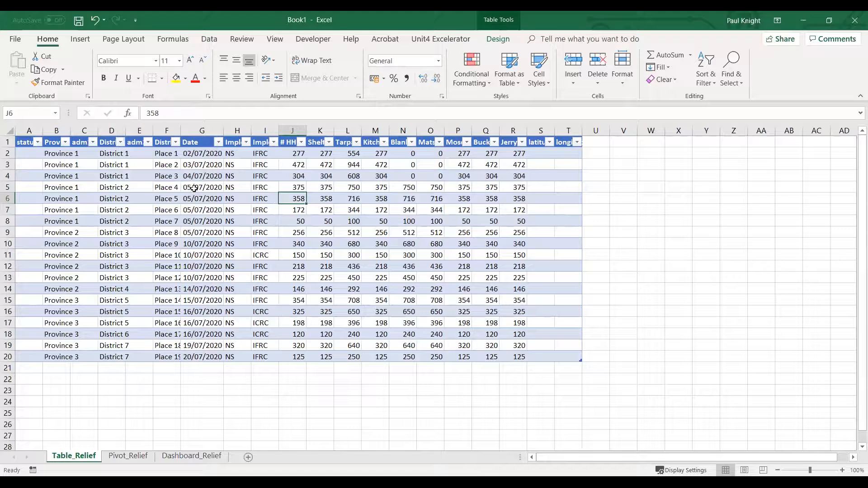
click(81, 39)
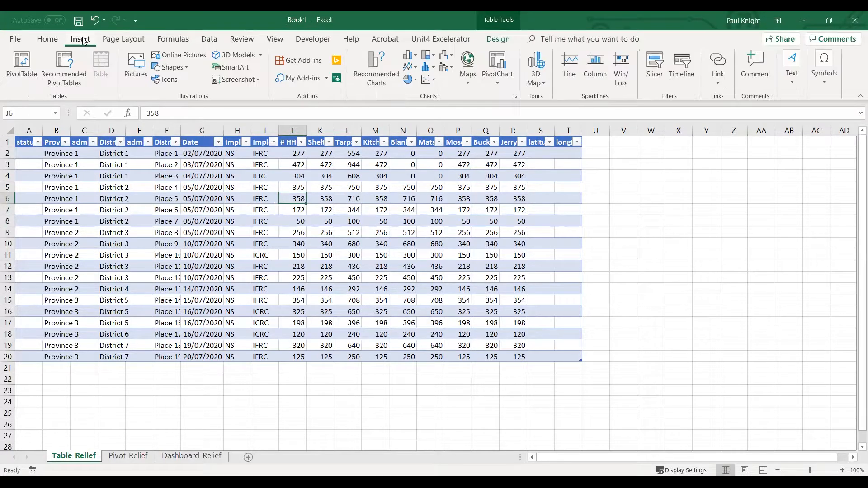
click(21, 67)
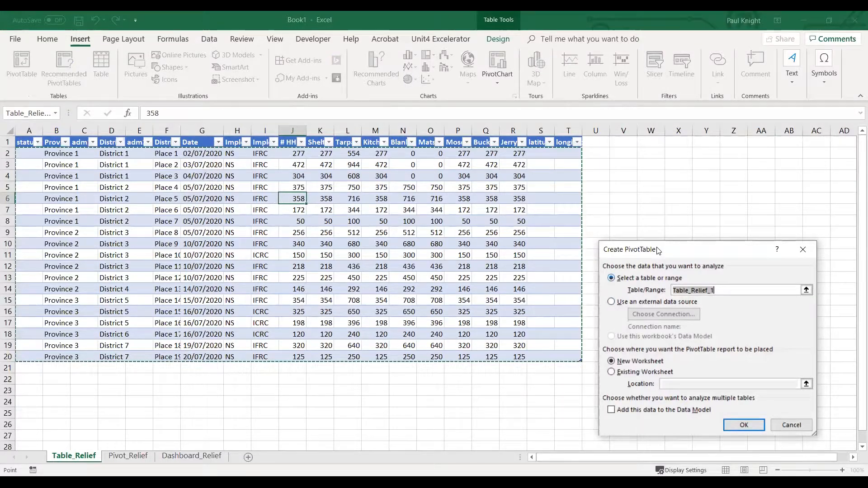
drag(658, 250, 491, 166)
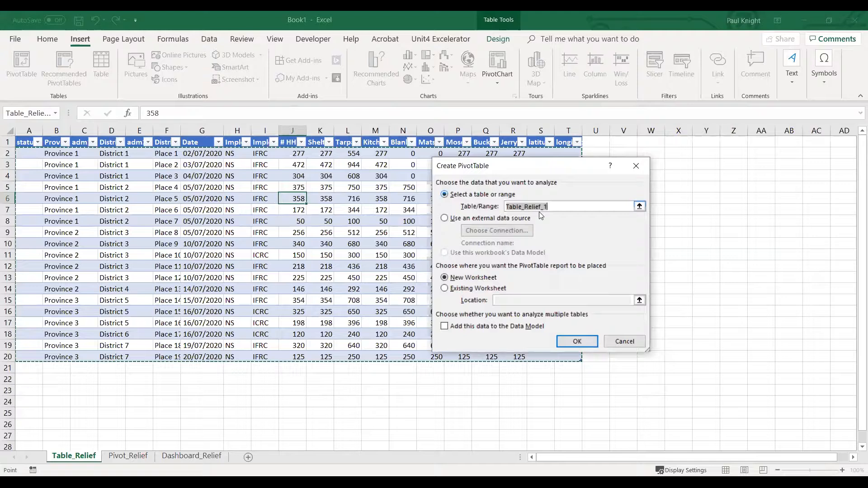
click(465, 290)
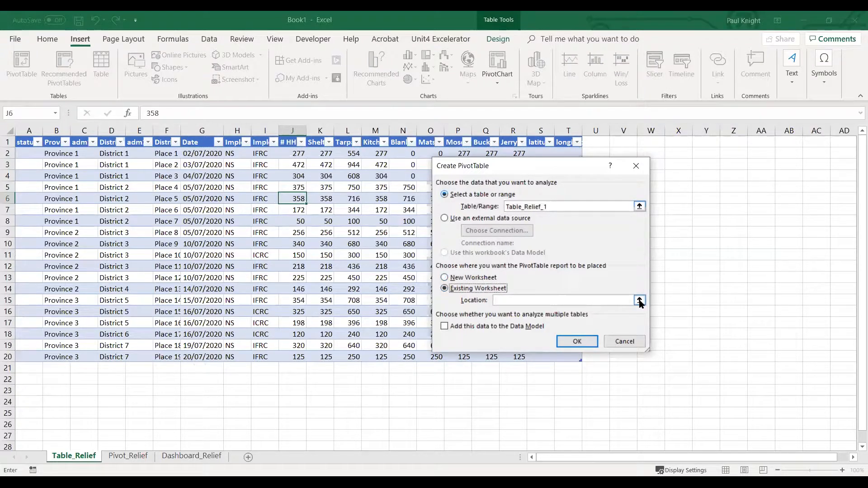
click(639, 301)
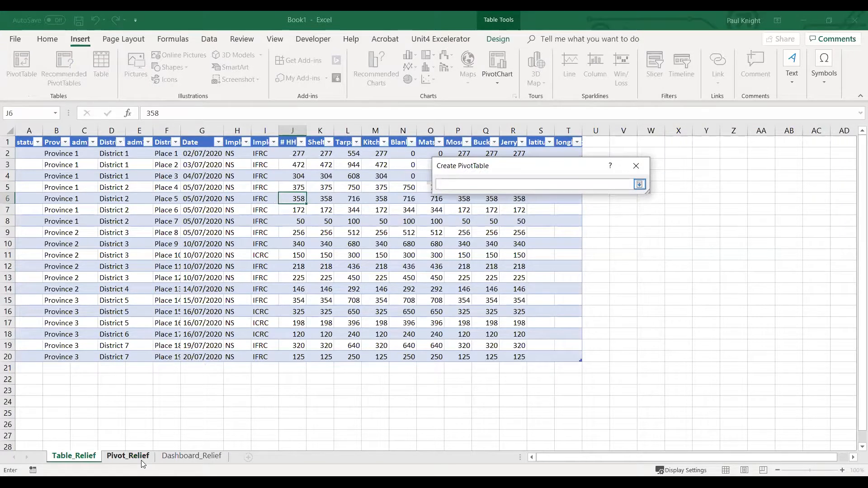
click(141, 461)
click(39, 221)
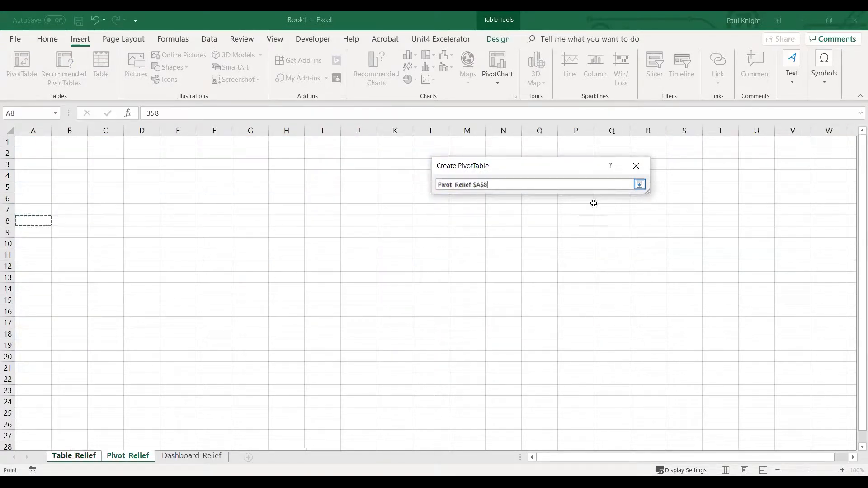
click(640, 185)
click(577, 341)
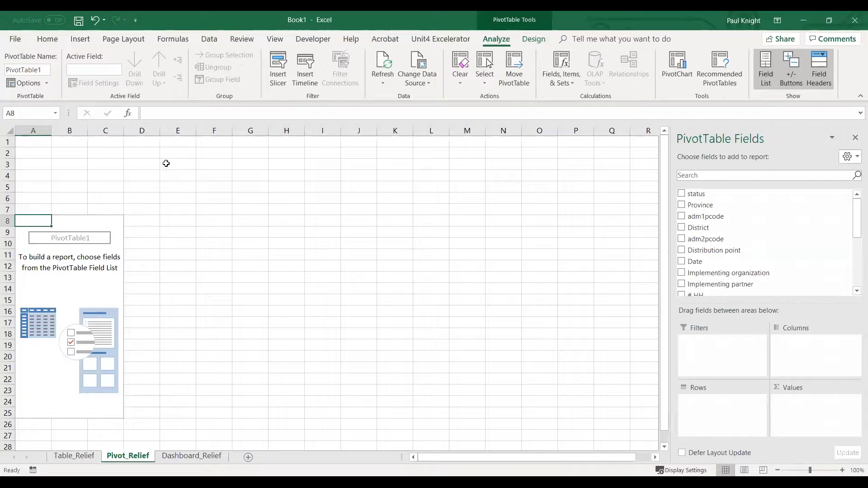
- Rename the new PivotTable as Pivot_Relief_1
click(22, 69)
drag(21, 69, 58, 69)
text(_Relief_)
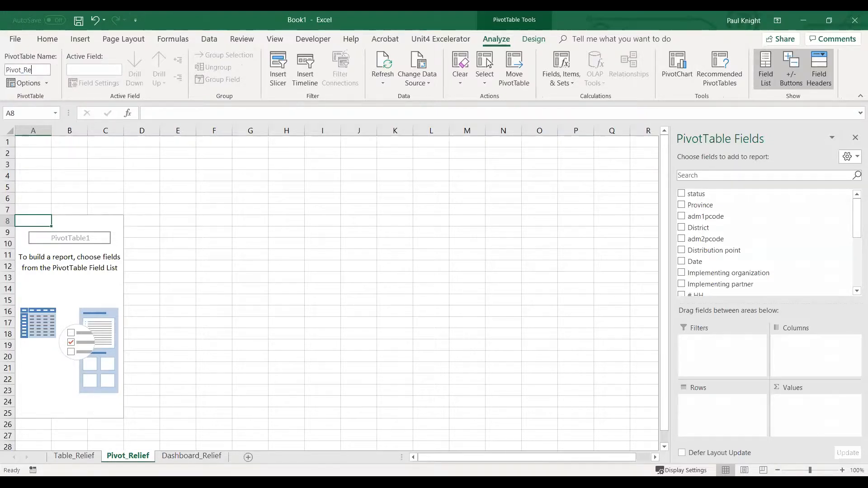
key(Return)
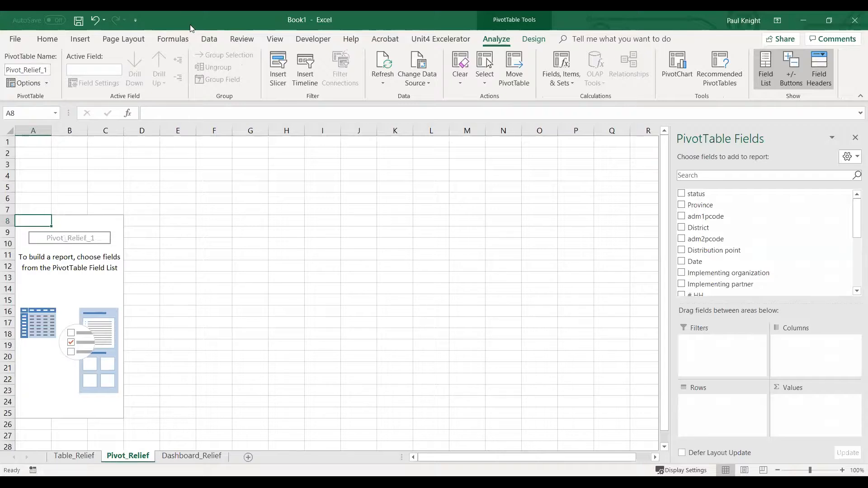
- Enter the label Pivot_Relief_1 in cell A1 above the PivotTable
click(40, 138)
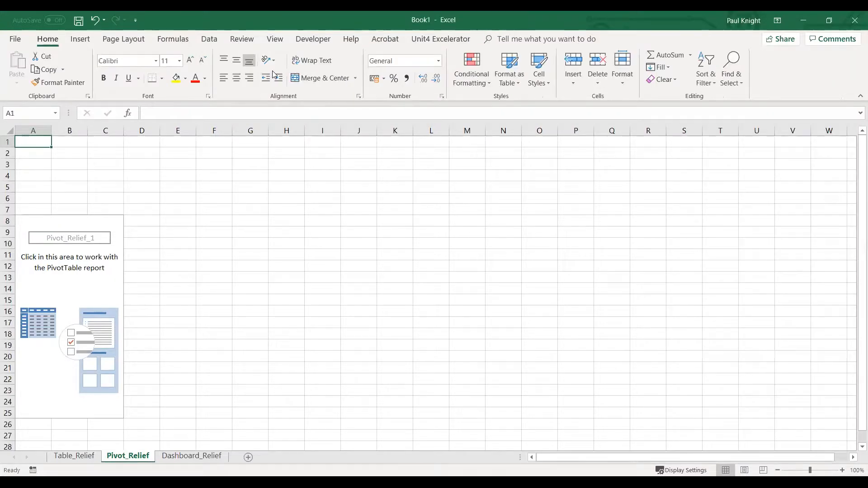
text(Pivot_Relief_1)
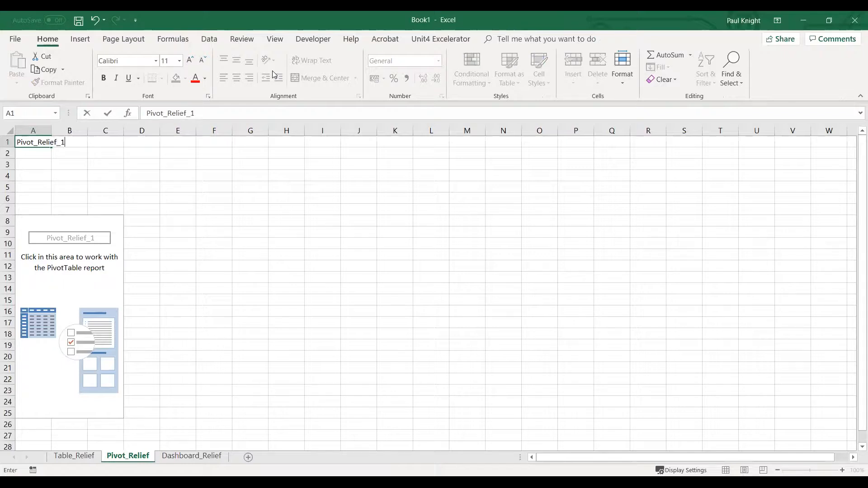
key(Return)
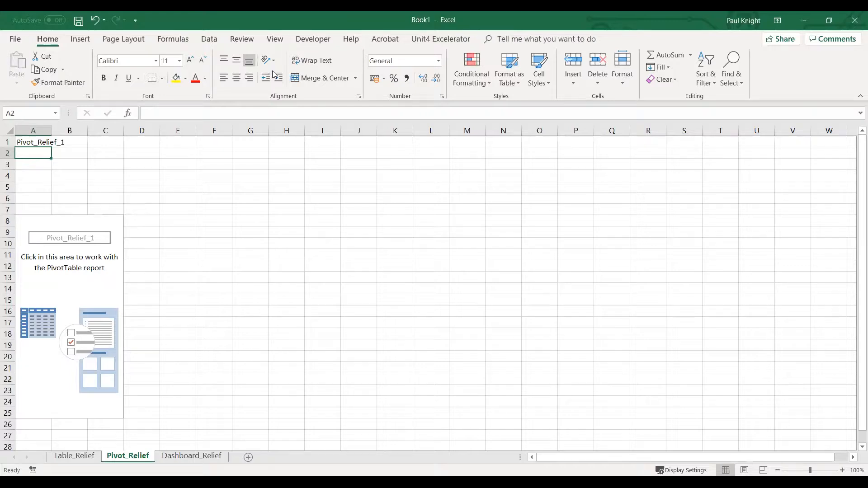
- Build the PivotTable with Date as the row field and the sum of # HH as the values
click(39, 230)
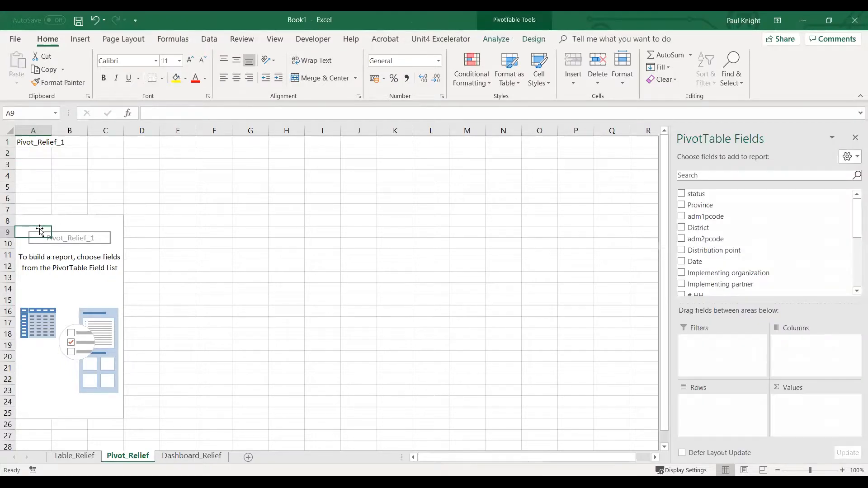
drag(735, 261, 742, 409)
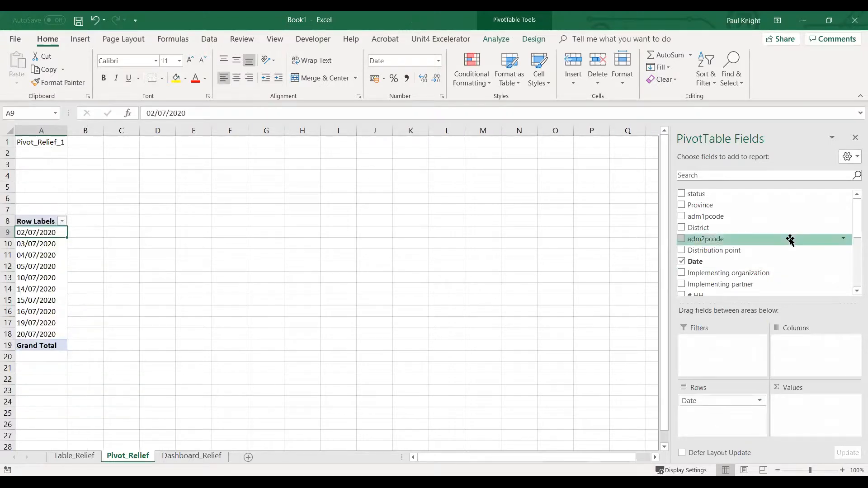
scroll(856, 229, down, 2)
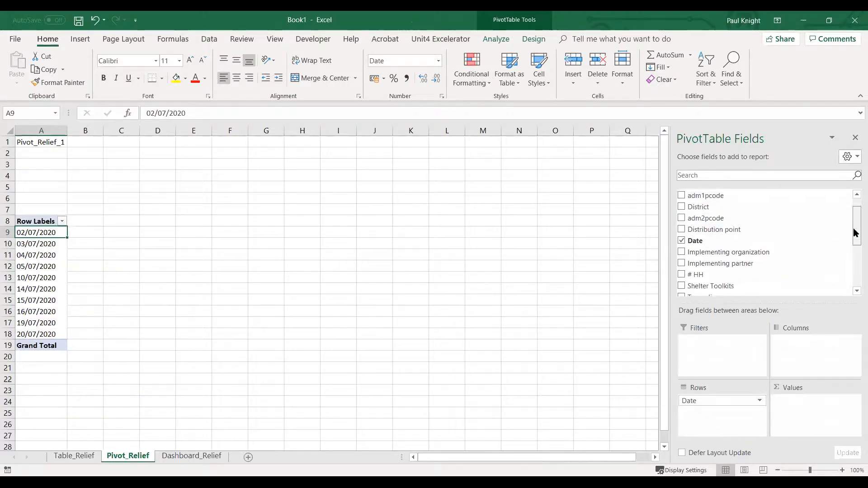
drag(746, 271, 818, 401)
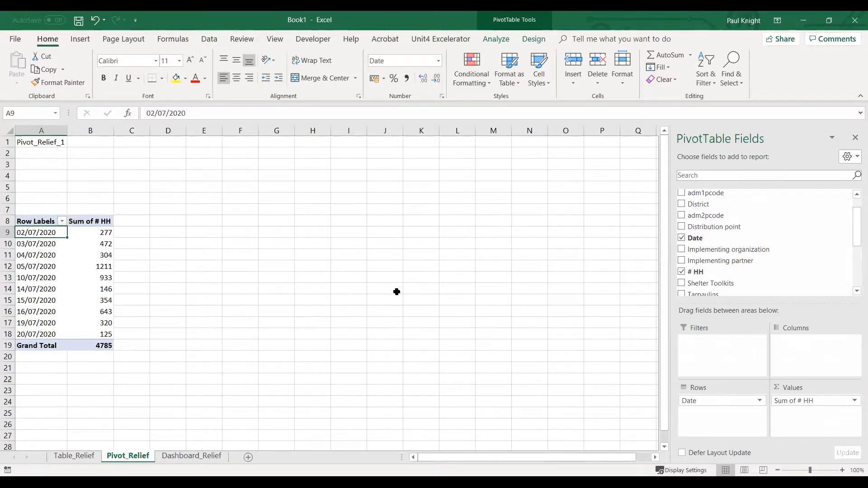
drag(90, 232, 86, 330)
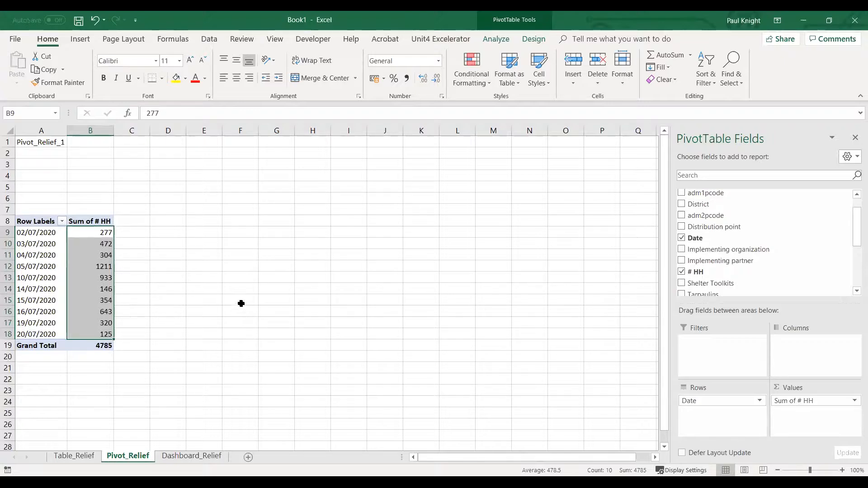
- Show the Dashboard_Relief sheet in Page Layout view at 40% zoom so that whole pages fit on screen
click(178, 457)
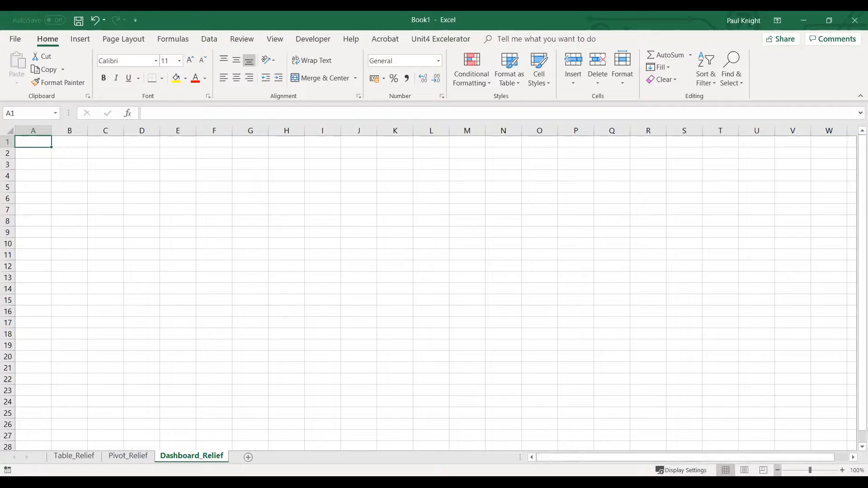
click(744, 470)
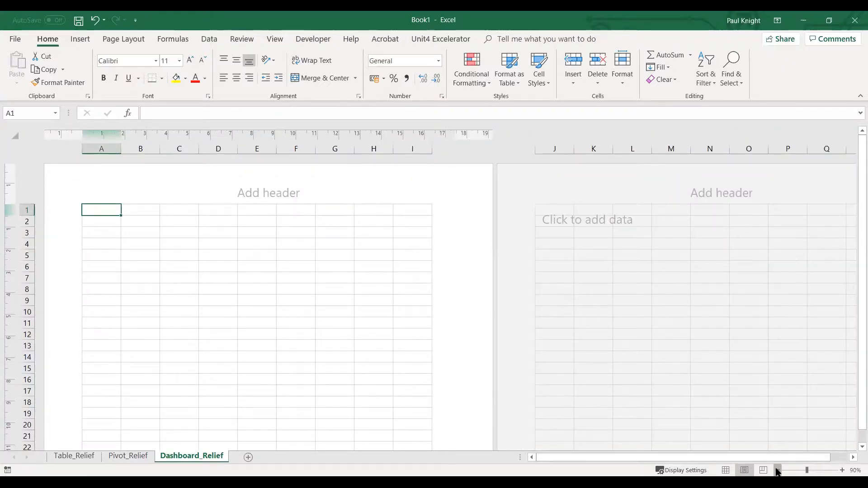
click(777, 470)
click(777, 470)
click(777, 470)
click(777, 470)
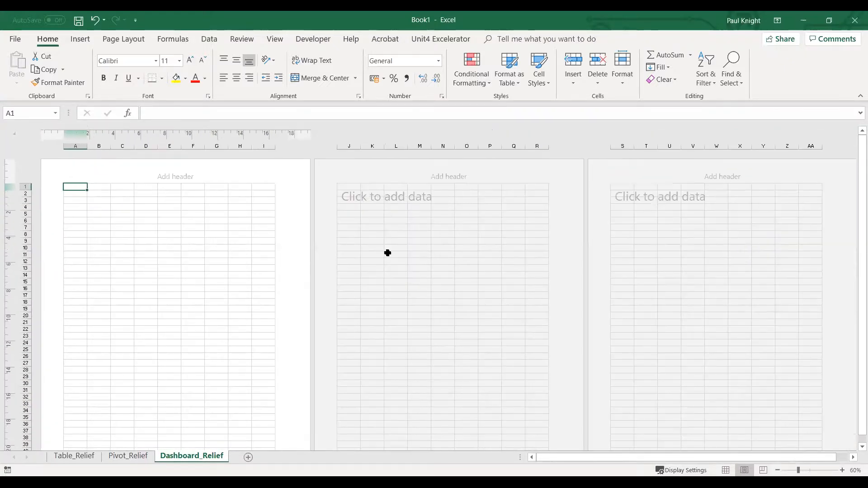
scroll(362, 237, down, 3)
scroll(362, 237, up, 3)
click(777, 470)
click(777, 470)
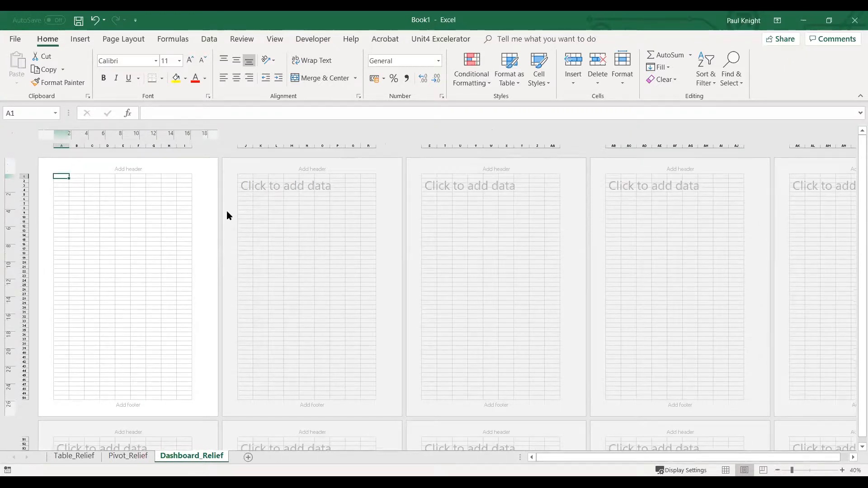
click(109, 208)
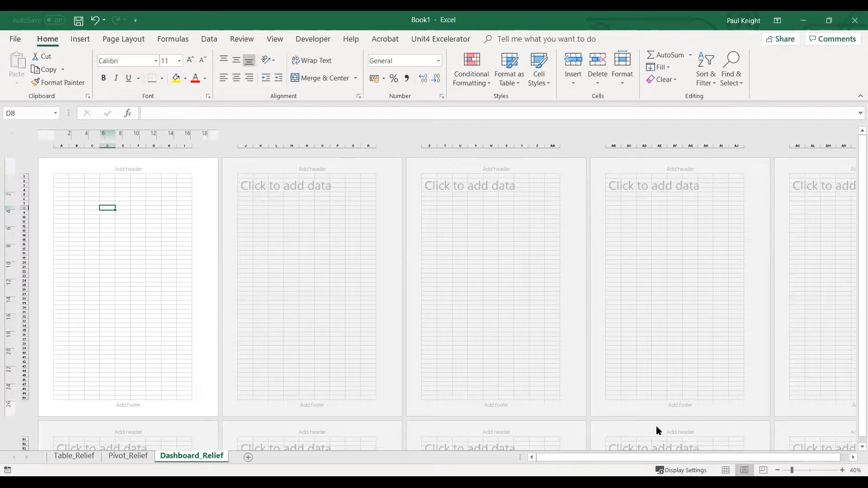
- Switch Dashboard_Relief to Normal view and examine where the dashed page-break lines fall across columns and rows
click(725, 470)
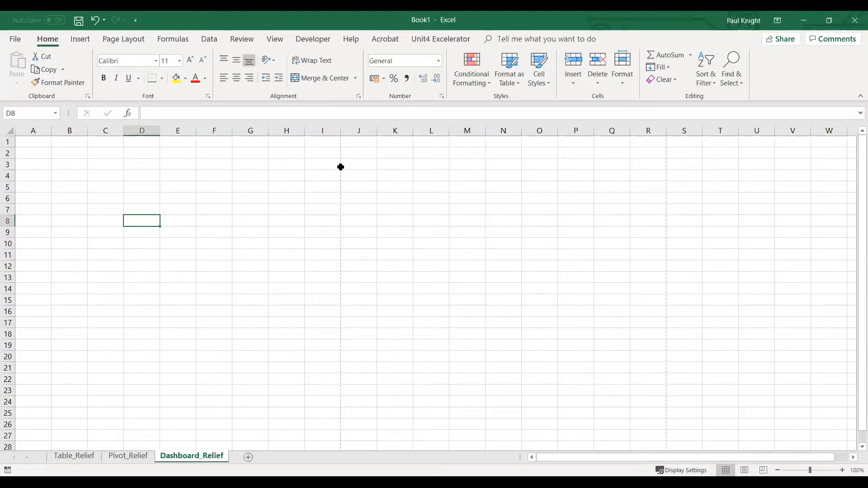
scroll(343, 308, down, 3)
scroll(343, 307, down, 8)
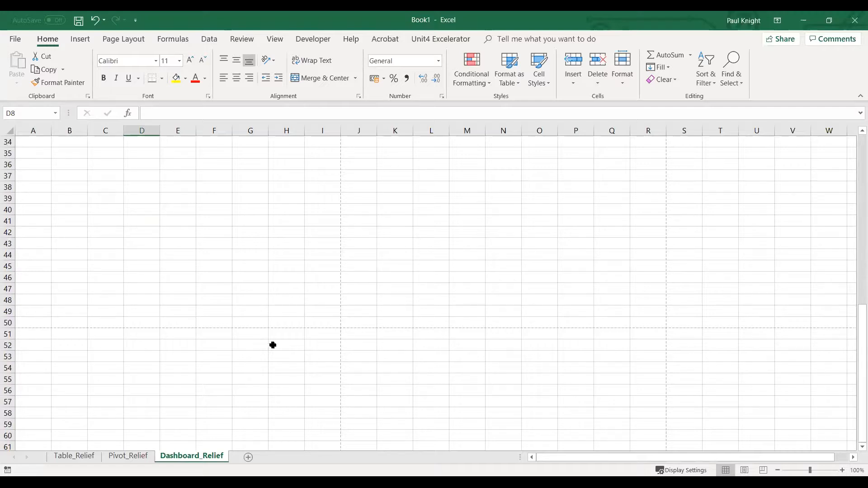
scroll(332, 332, up, 1)
scroll(332, 332, up, 10)
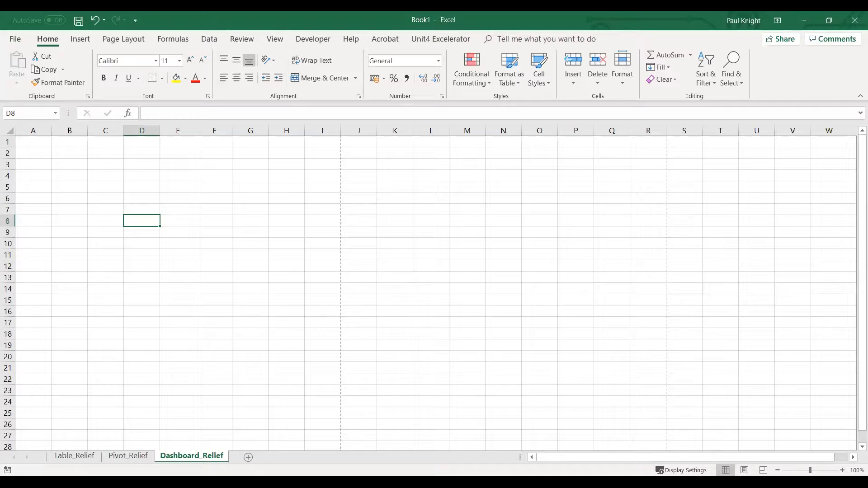
- Return Dashboard_Relief to Page Layout view and narrow columns A through R uniformly so that more columns fit on the first page
click(744, 470)
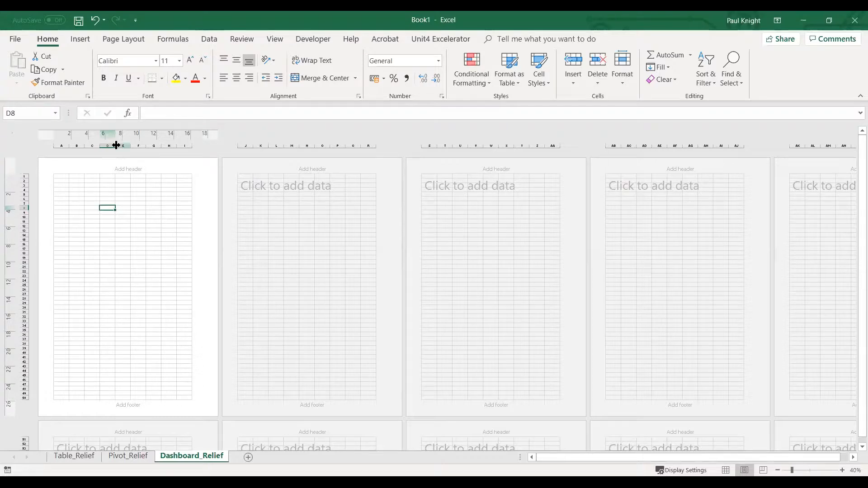
click(61, 145)
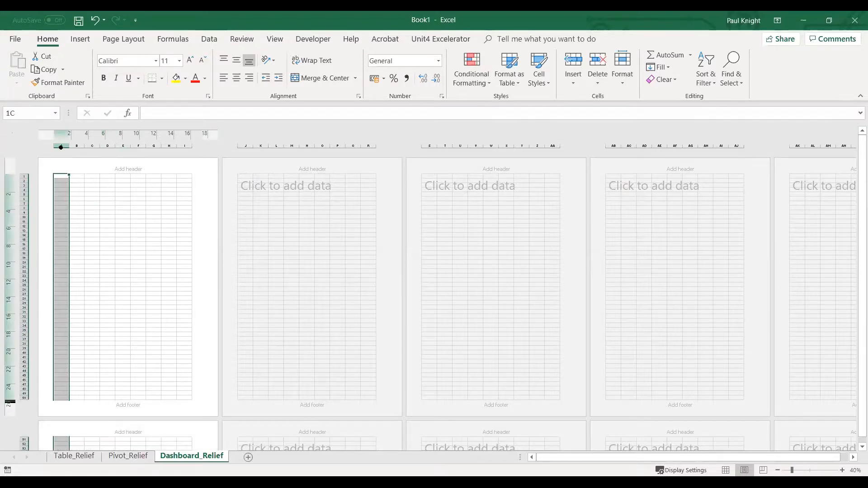
drag(87, 146, 354, 145)
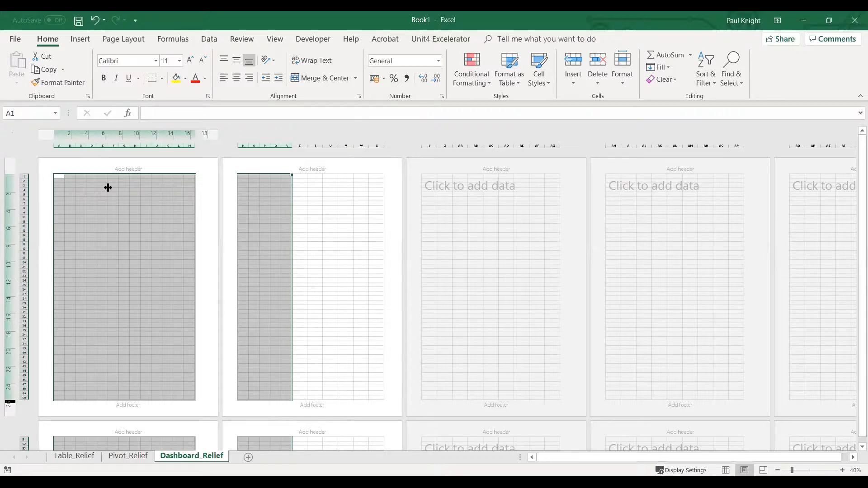
click(118, 199)
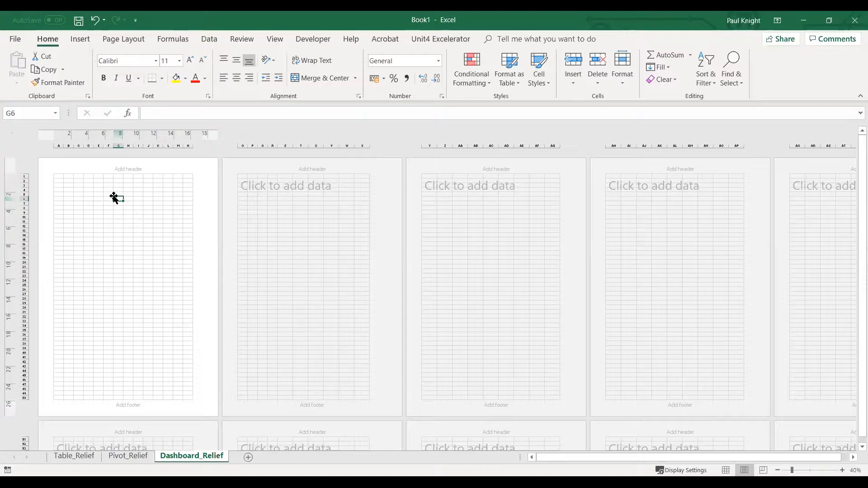
- Insert a Clustered Column PivotChart based on the PivotTable in the Pivot_Relief sheet
click(125, 456)
click(152, 297)
click(99, 266)
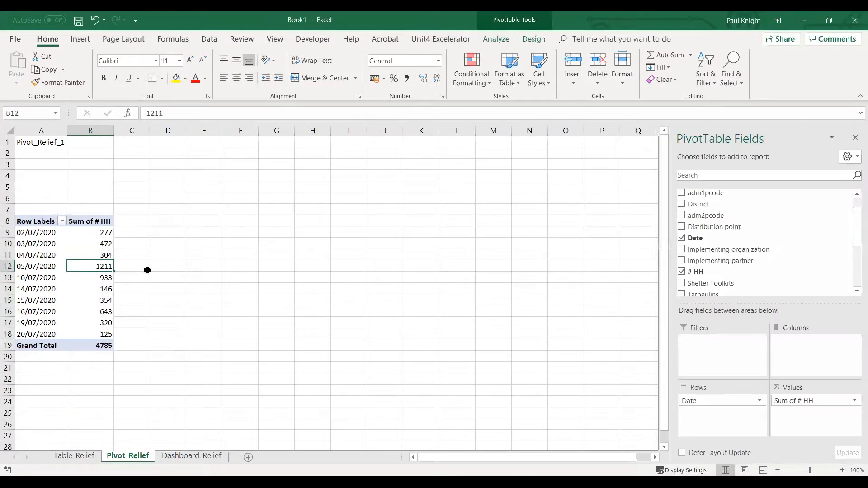
click(80, 40)
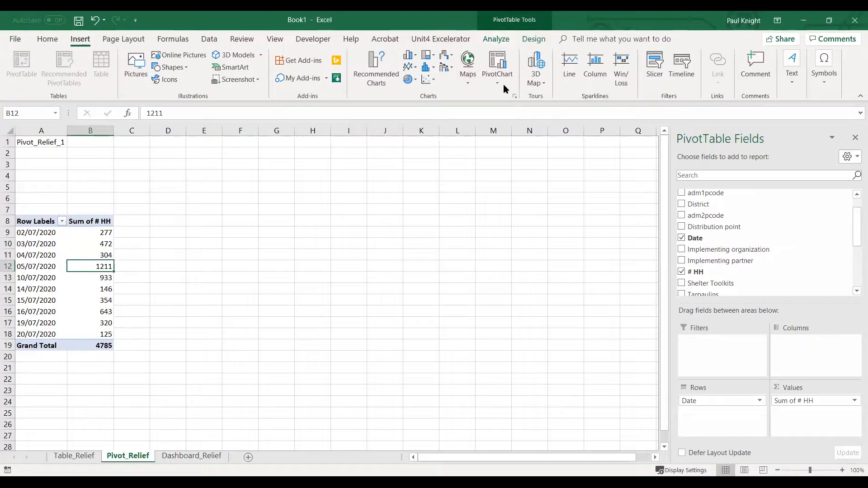
click(500, 61)
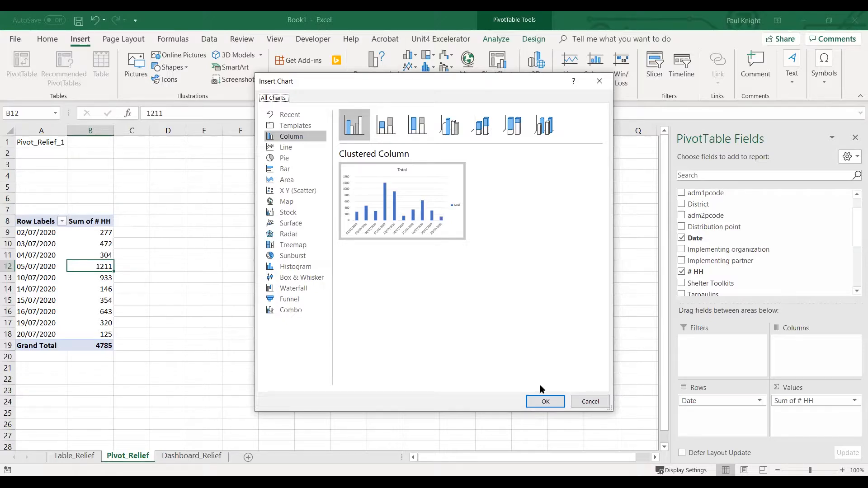
click(544, 402)
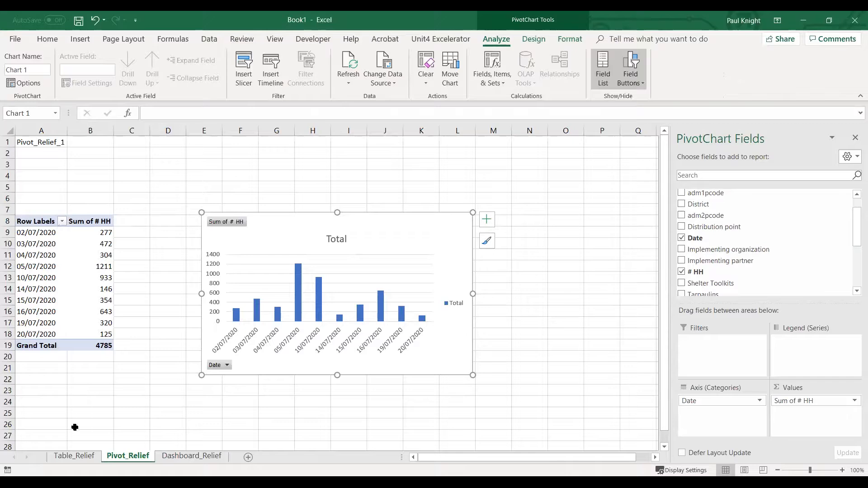
- Move the Pivot_Relief chart up and closer to the PivotTable, and delete its legend
click(80, 456)
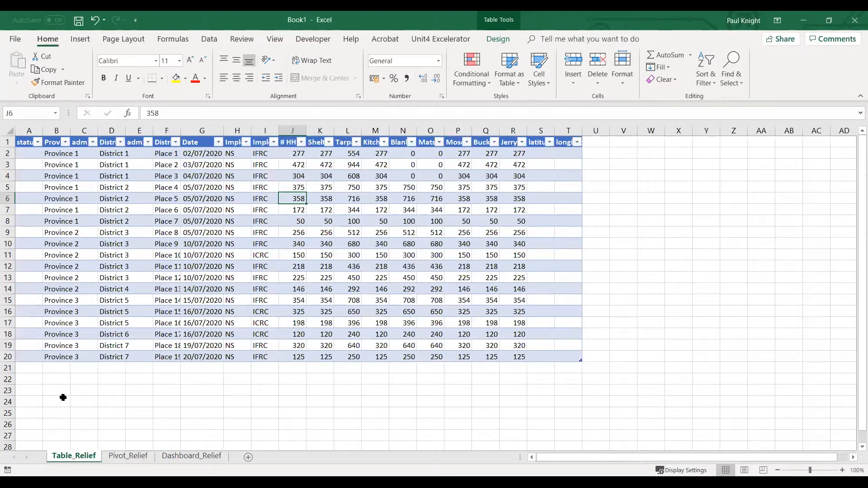
click(134, 455)
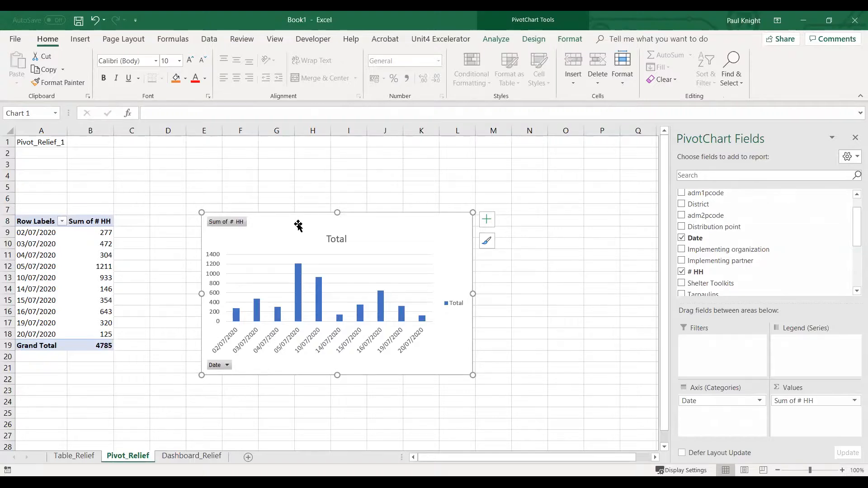
drag(294, 222, 248, 174)
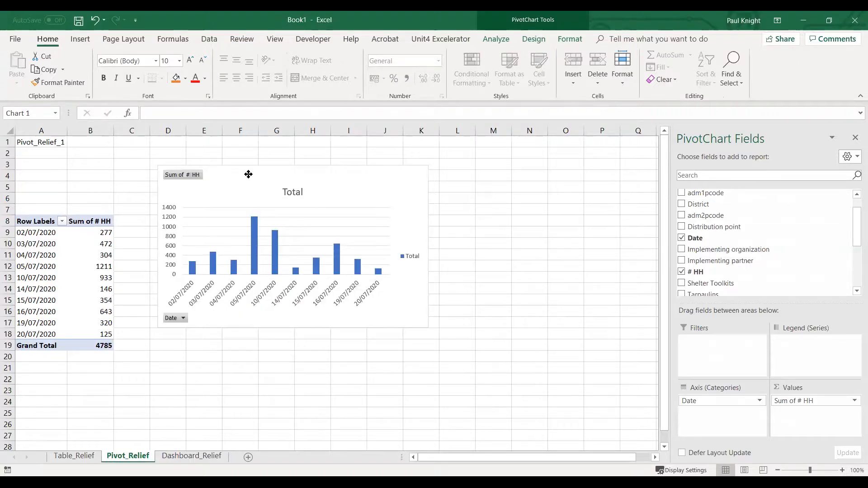
click(402, 253)
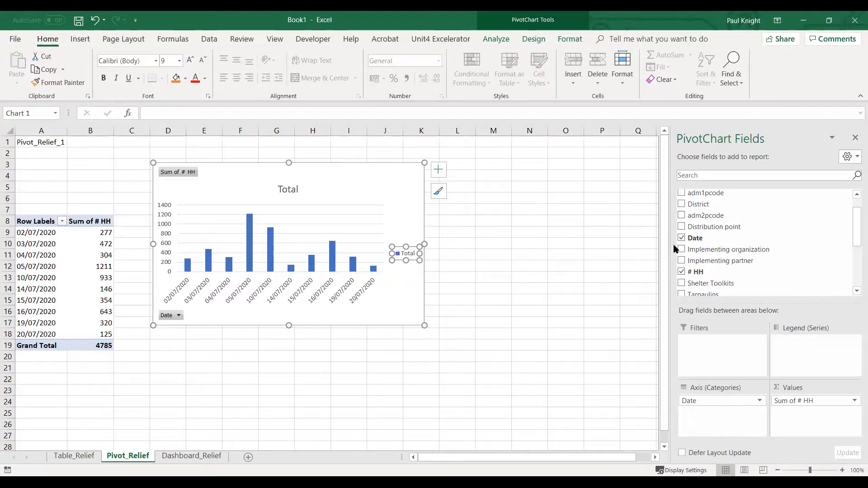
key(Delete)
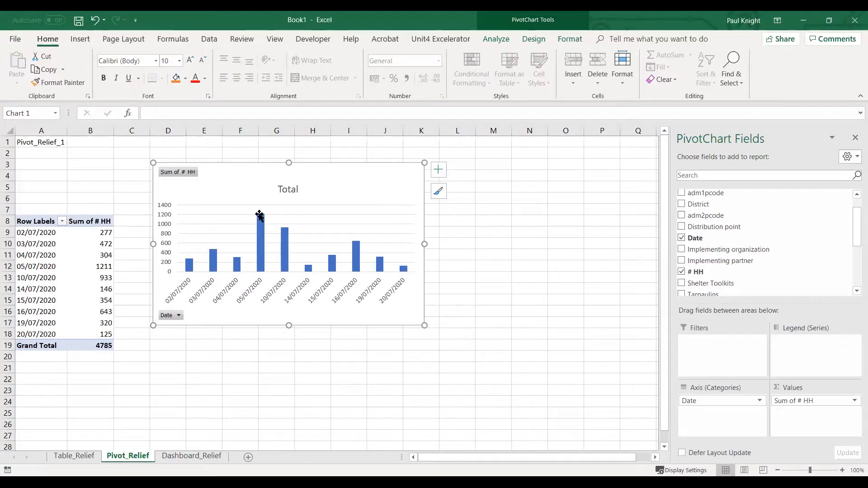
- Filter the chart's Date field to show only 04/07/2020, 05/07/2020 and 10/07/2020
right_click(190, 176)
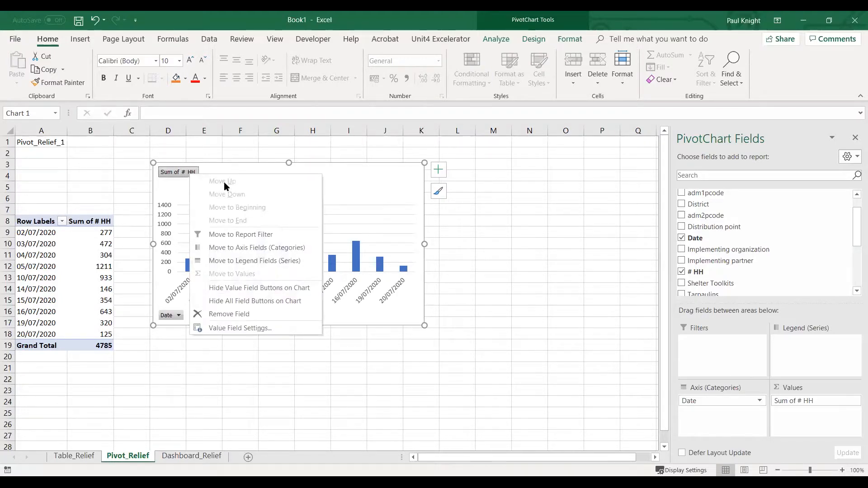
click(178, 316)
click(57, 199)
click(58, 228)
click(58, 237)
click(58, 247)
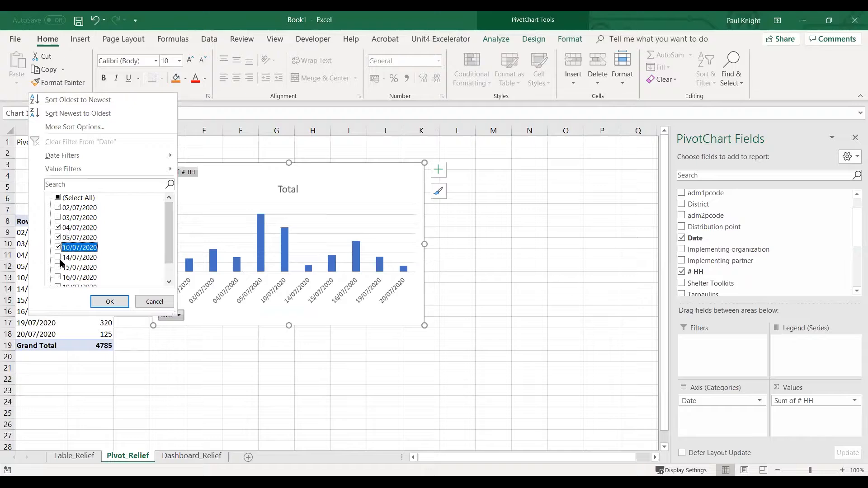
click(107, 301)
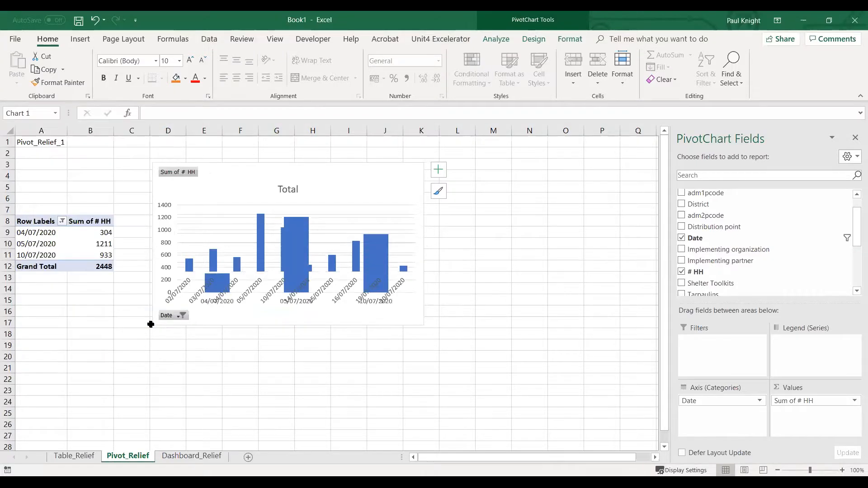
- Select all dates again in the chart's Date filter
click(175, 315)
click(58, 196)
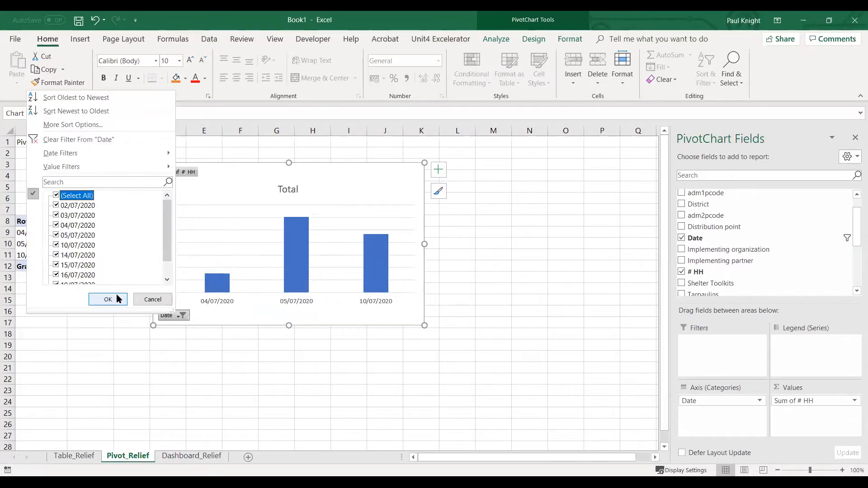
click(117, 299)
- Hide all field buttons on the PivotChart
right_click(175, 315)
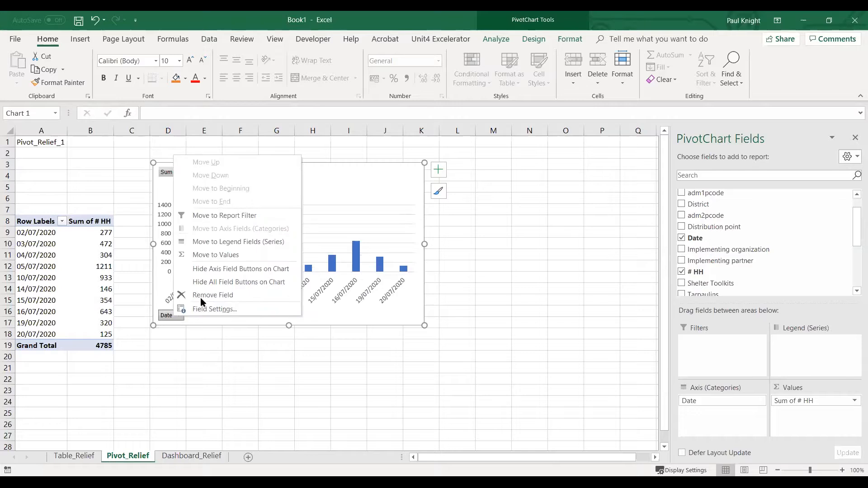
click(211, 282)
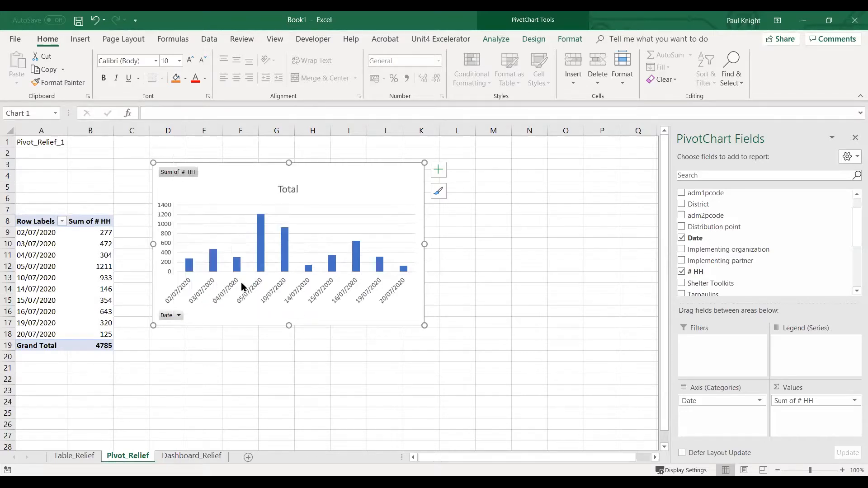
right_click(163, 193)
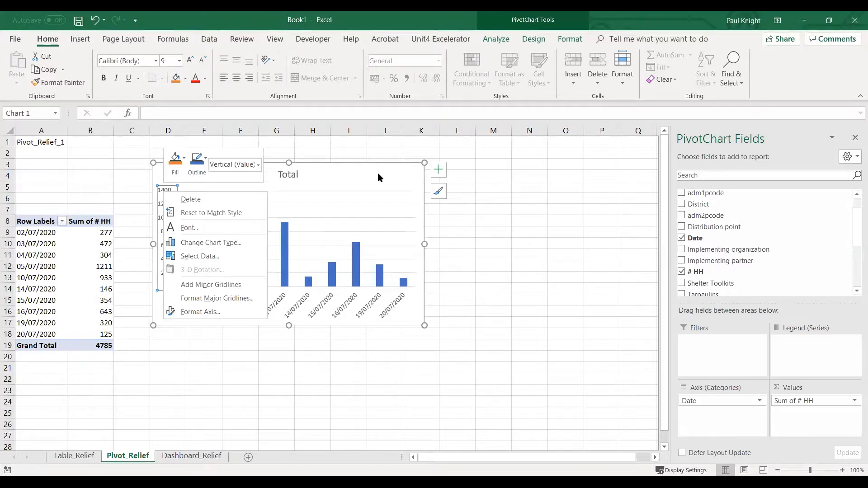
key(Escape)
- Add a horizontal axis title reading Date and a vertical axis title reading No. HH to the chart
click(496, 39)
click(533, 39)
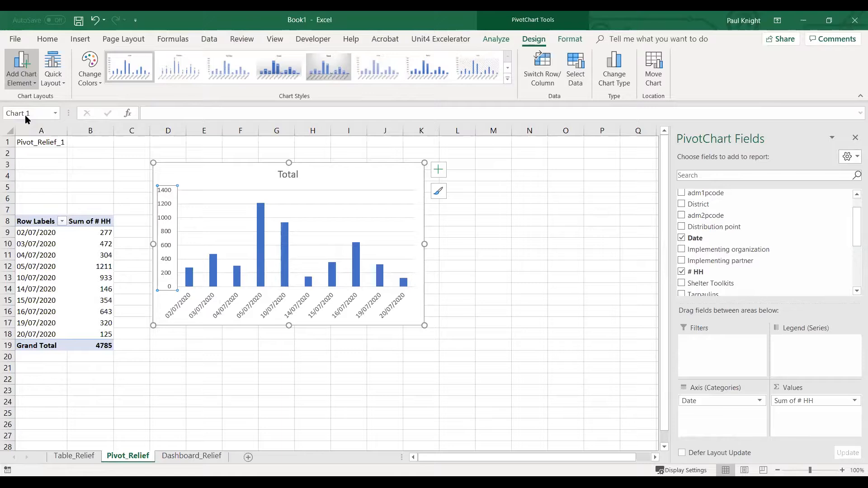
triple_click(291, 312)
text(Date)
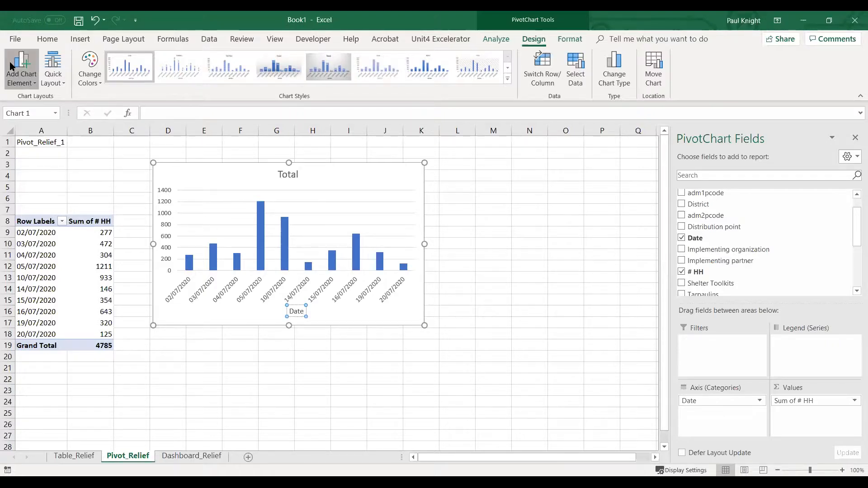
triple_click(168, 229)
text(No. HH)
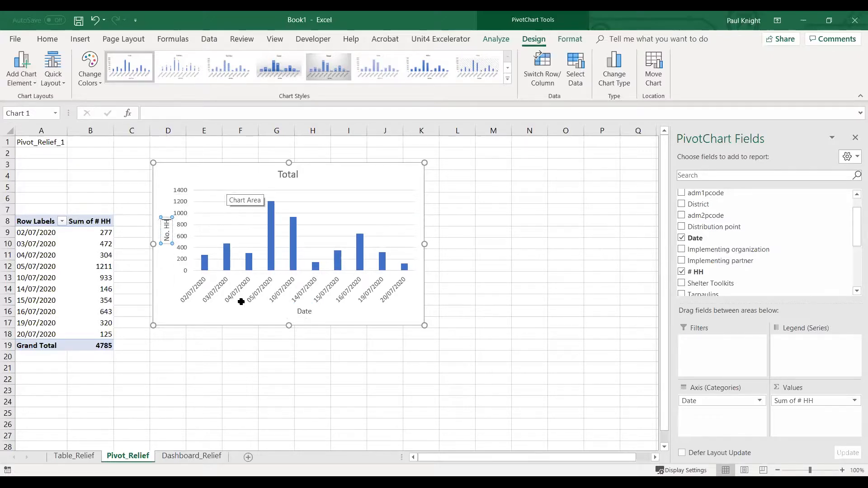
click(240, 346)
- Change the fill of the chart's column series to red
click(271, 231)
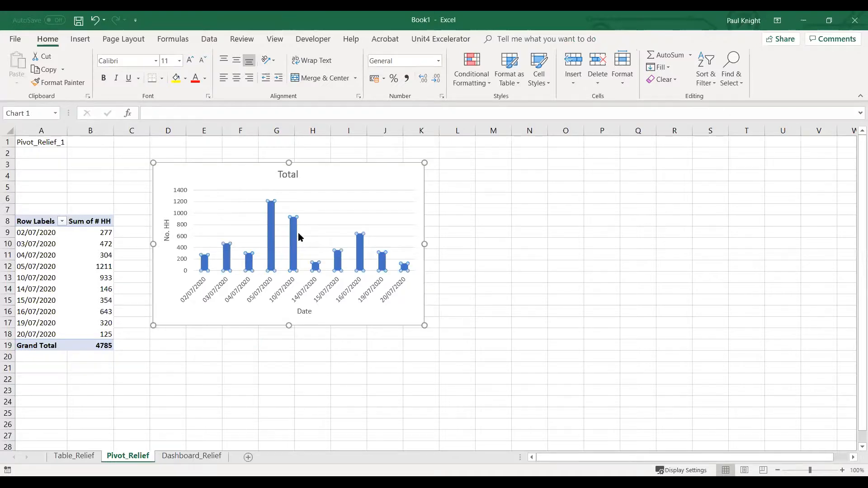
right_click(268, 231)
click(283, 199)
click(273, 309)
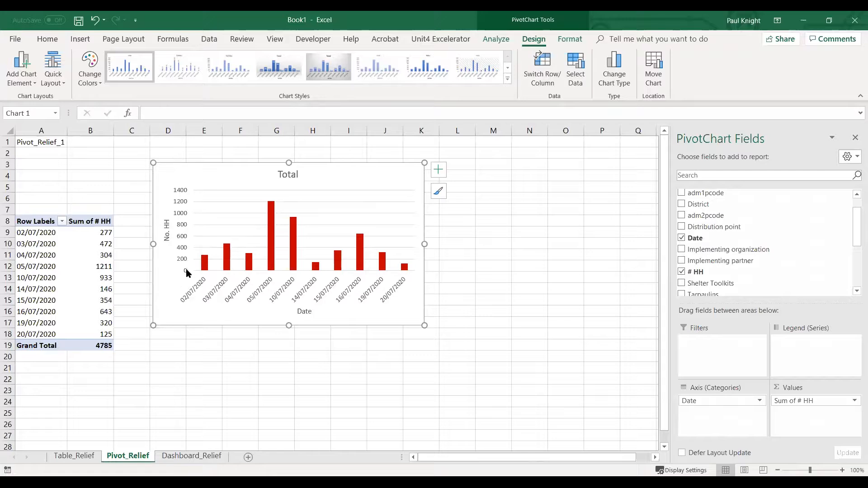
- Rename the PivotChart as Chart_Relief_1
click(496, 39)
click(33, 69)
click(34, 70)
key(BackSpace)
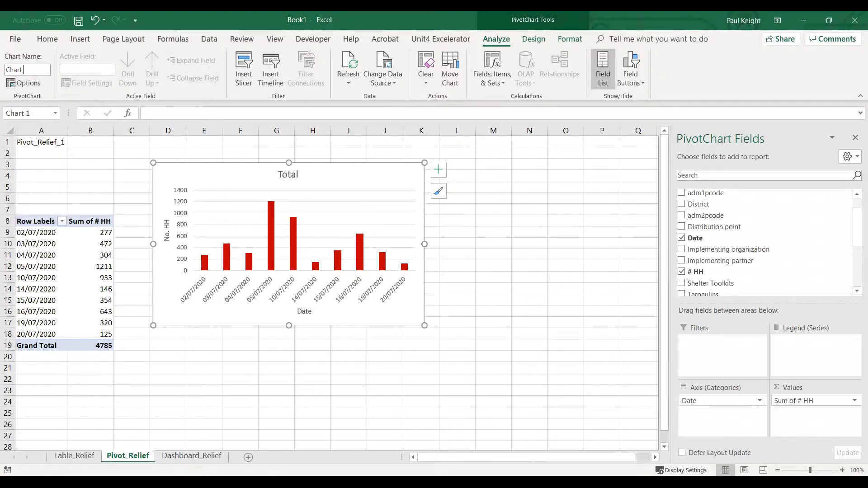
text(_Relief)
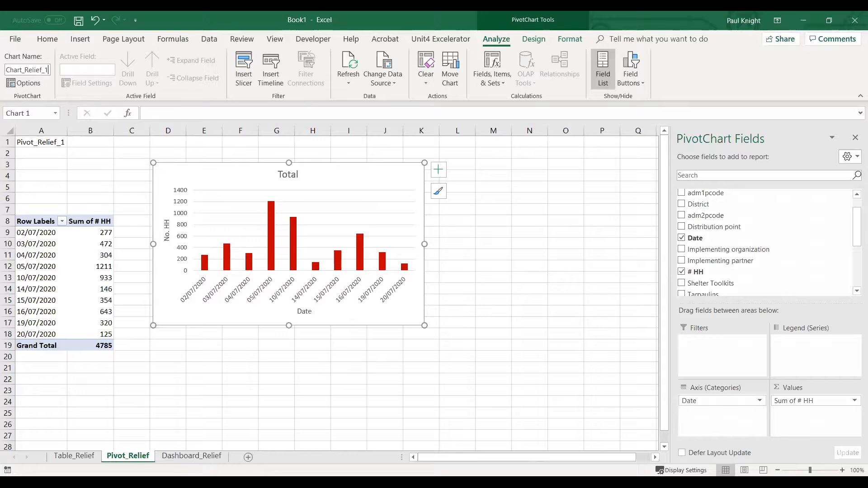
text(_1)
- Enter the label Chart_Relief_1 in cell A2, below the Pivot_Relief_1 label
click(43, 150)
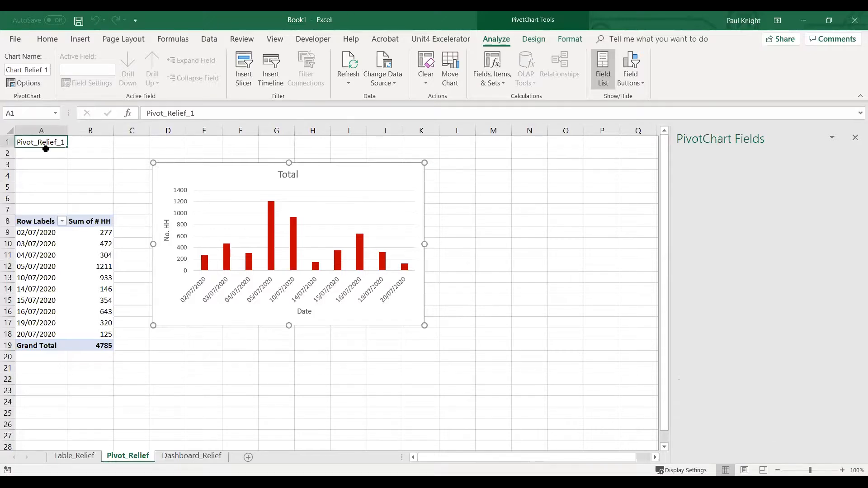
text(Chart)
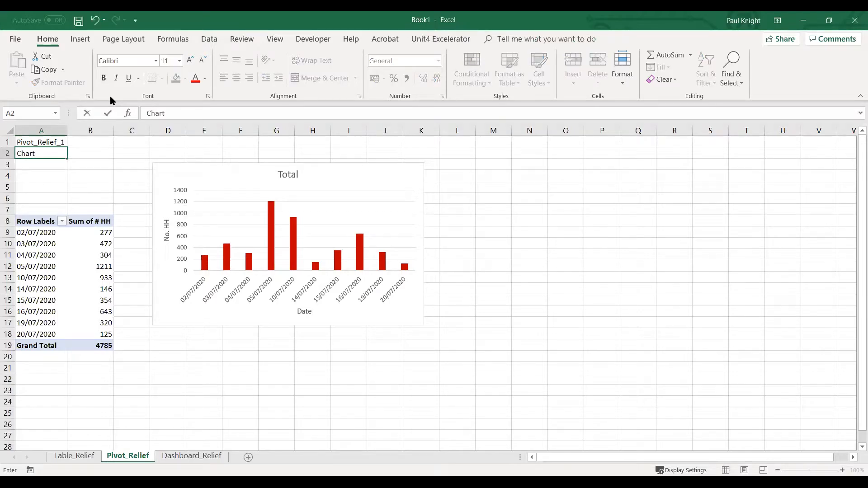
text(_Relief_1)
key(Return)
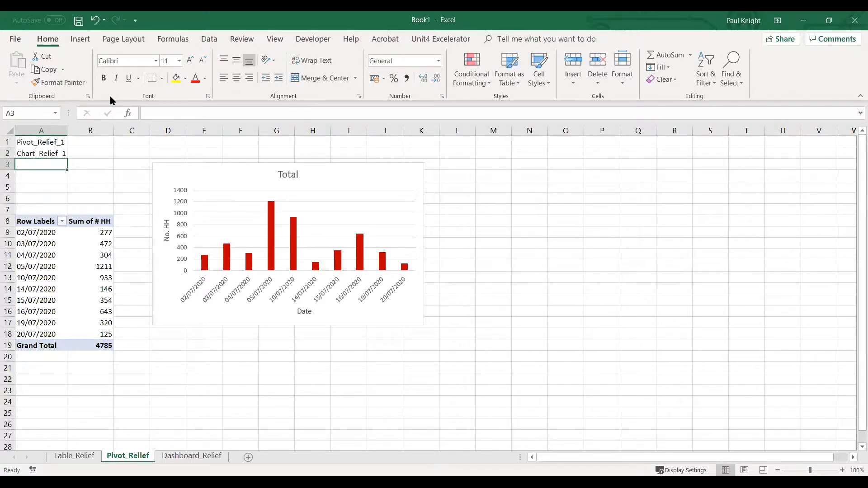
drag(62, 142, 61, 151)
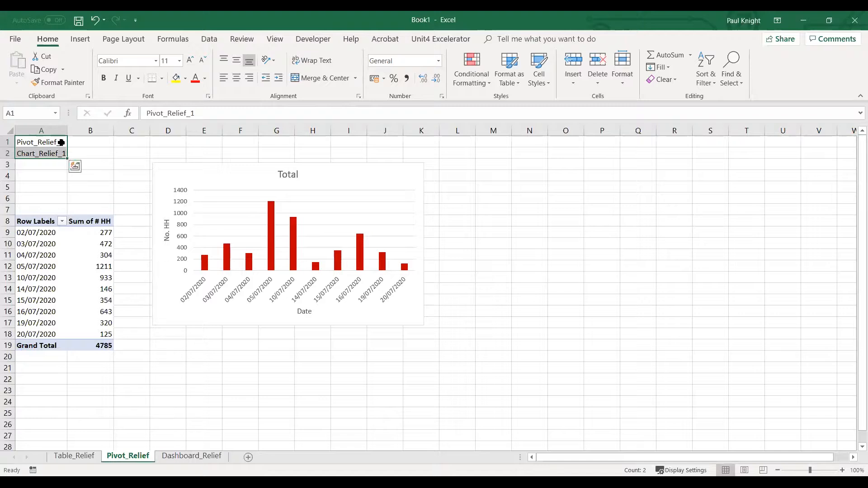
click(61, 142)
key(Down)
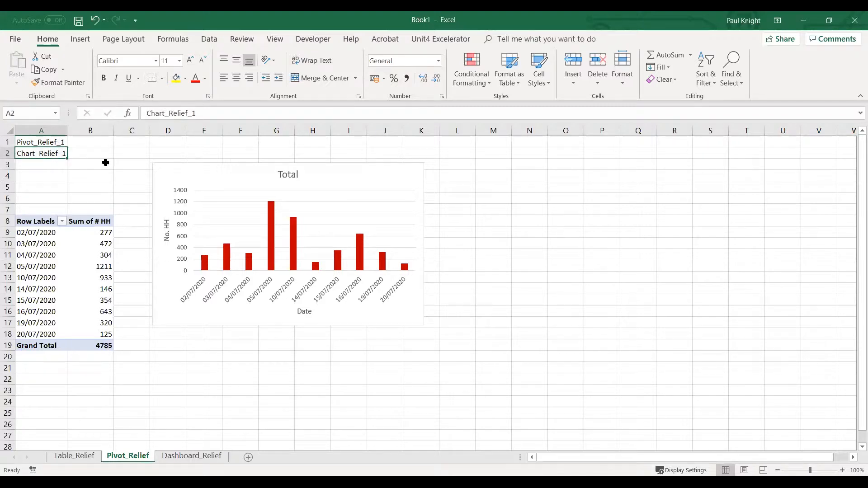
- Place the Chart_Relief_1 PivotChart from the Pivot_Relief sheet on the first page of Dashboard_Relief, starting near row 14
drag(151, 171, 149, 182)
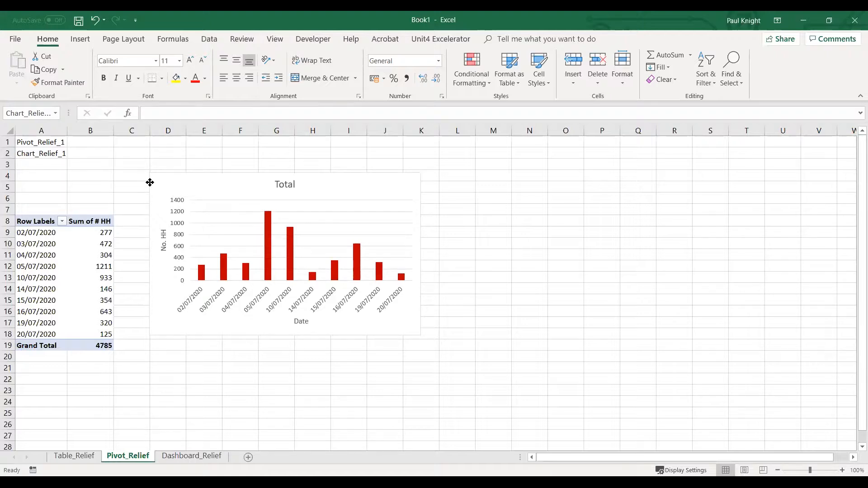
click(150, 182)
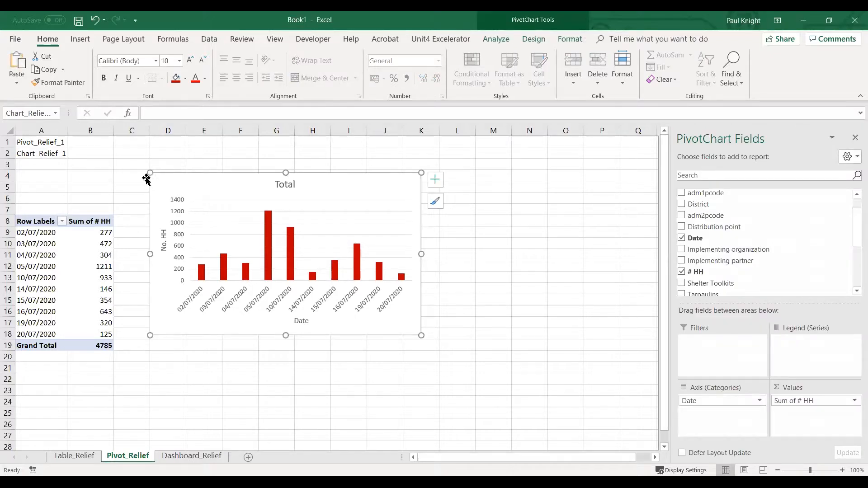
click(194, 455)
click(61, 213)
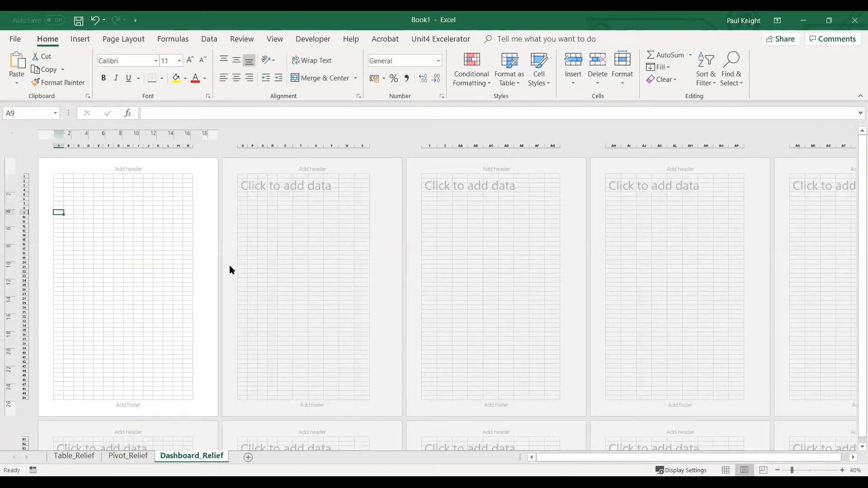
click(842, 471)
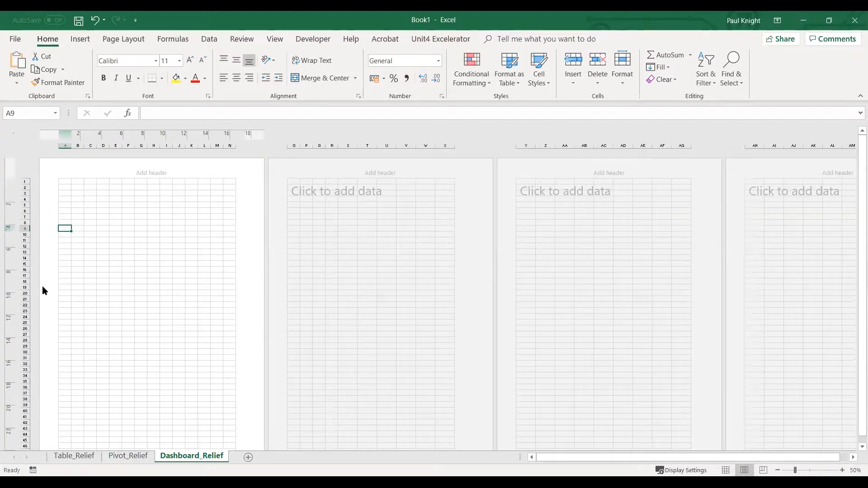
click(65, 211)
key(ctrl+v)
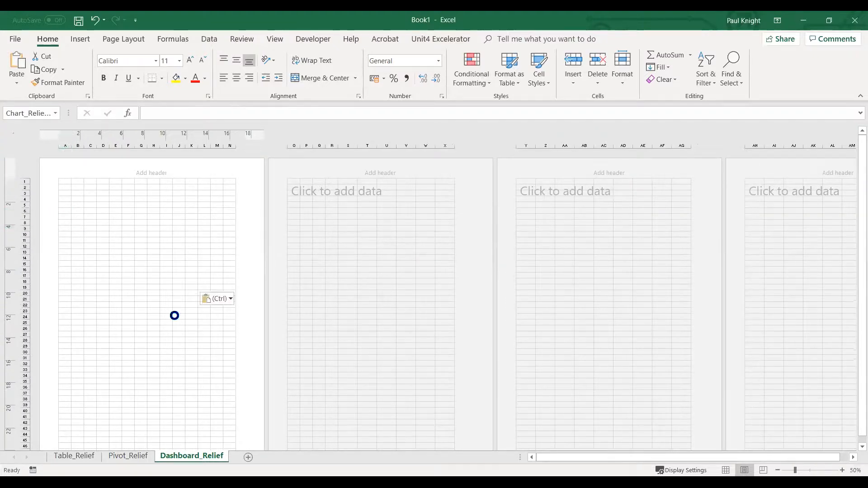
drag(184, 285, 187, 336)
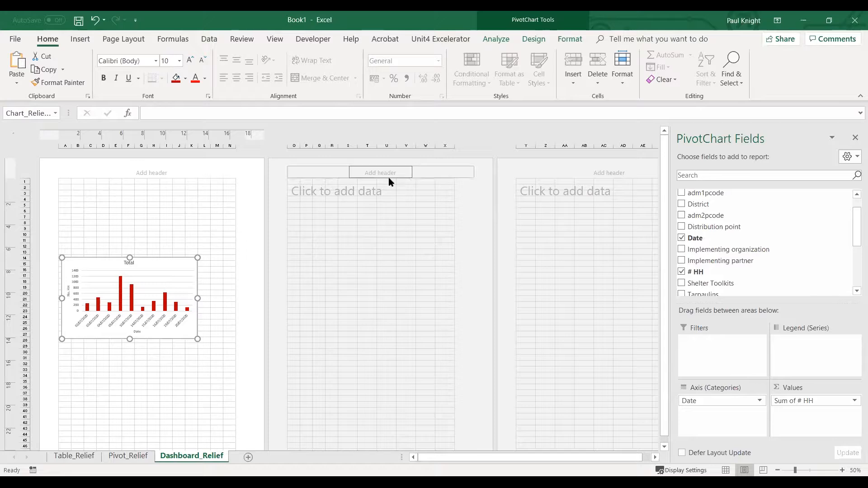
- Insert slicers for the Province, District and Date fields of the PivotChart
click(497, 39)
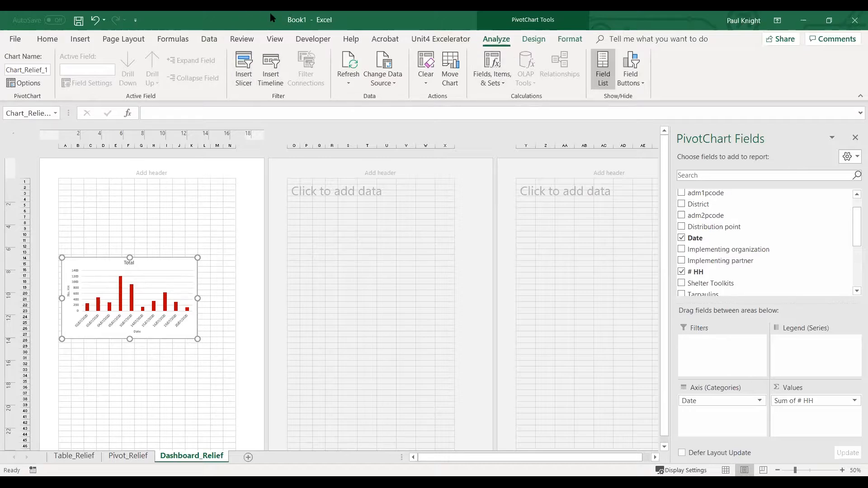
click(245, 69)
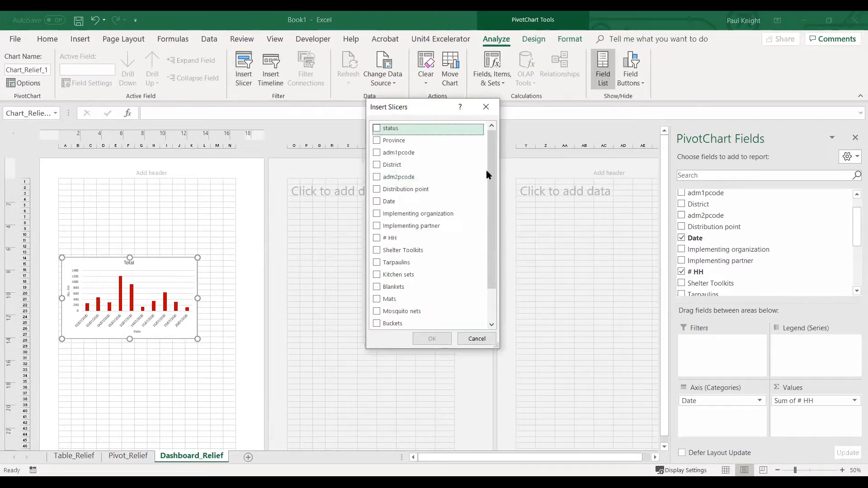
drag(432, 112, 367, 118)
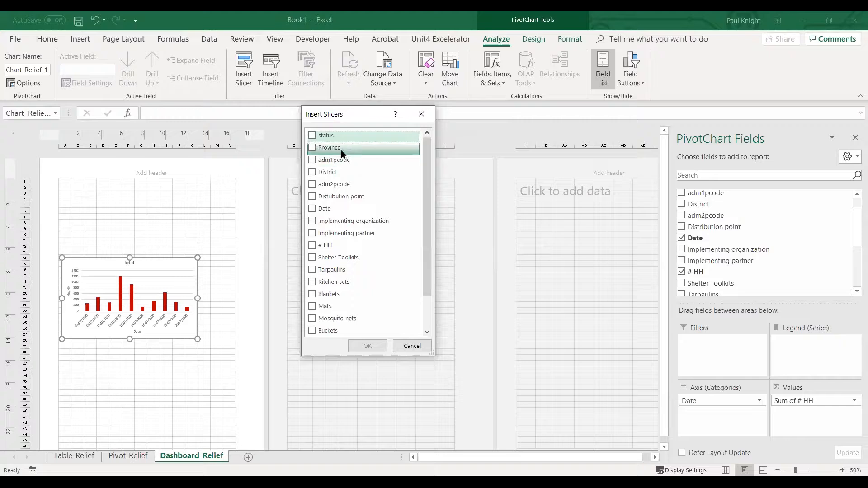
click(316, 149)
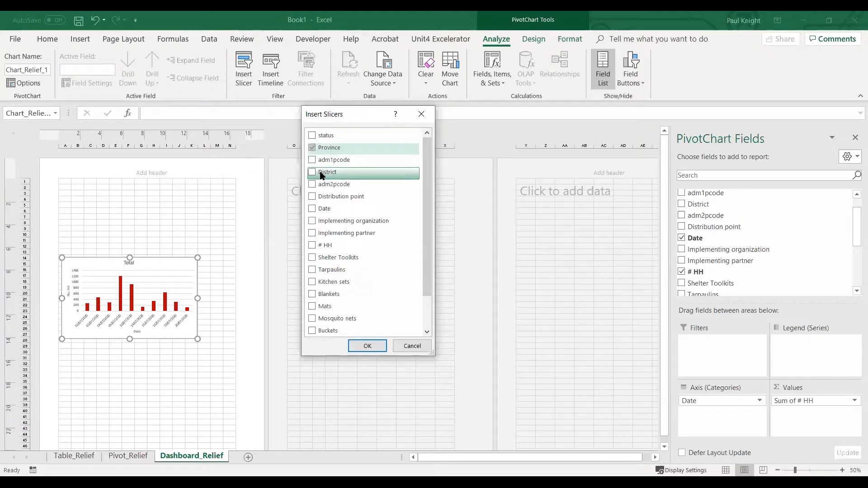
click(312, 173)
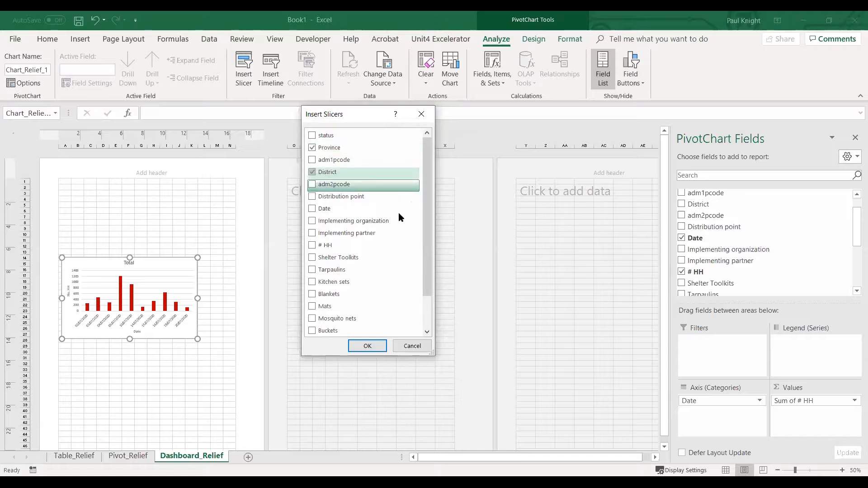
click(311, 209)
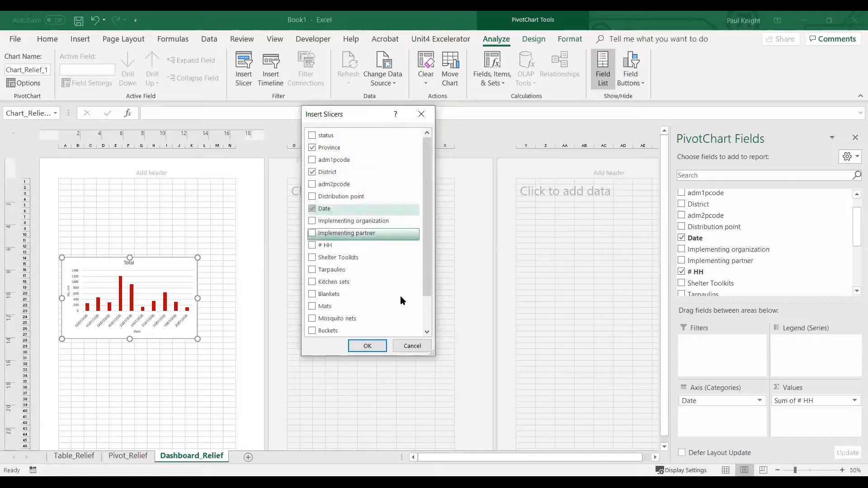
click(367, 345)
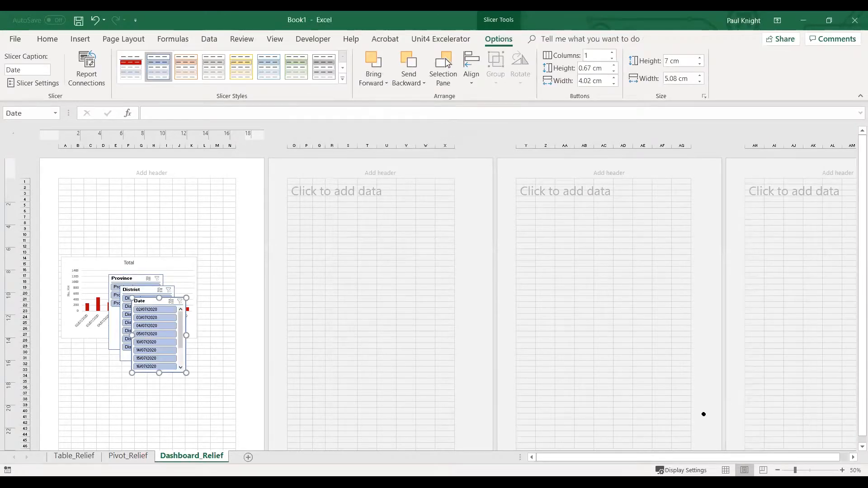
- Arrange the Province, District and Date slicers side by side at the page top and move the chart below them
click(842, 470)
click(842, 470)
scroll(226, 355, down, 1)
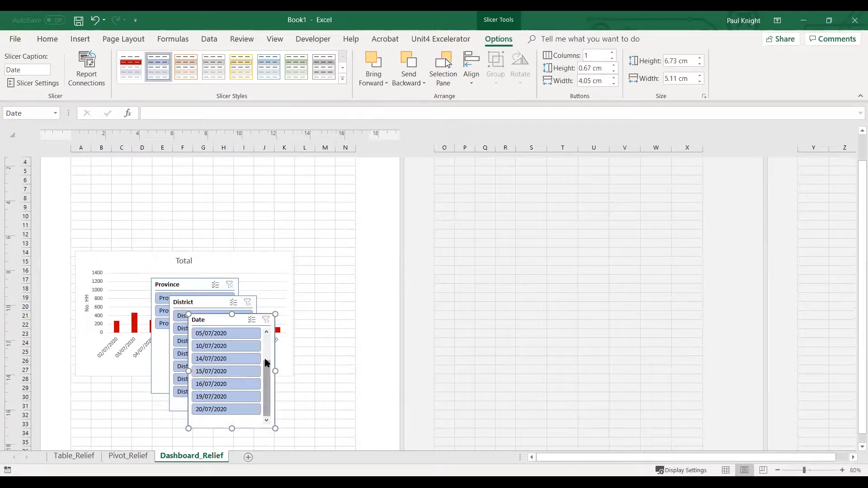
scroll(267, 358, up, 1)
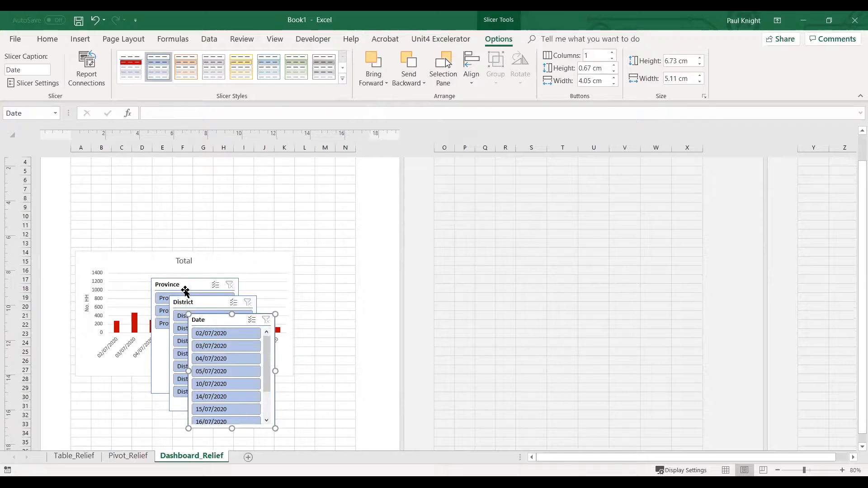
click(305, 270)
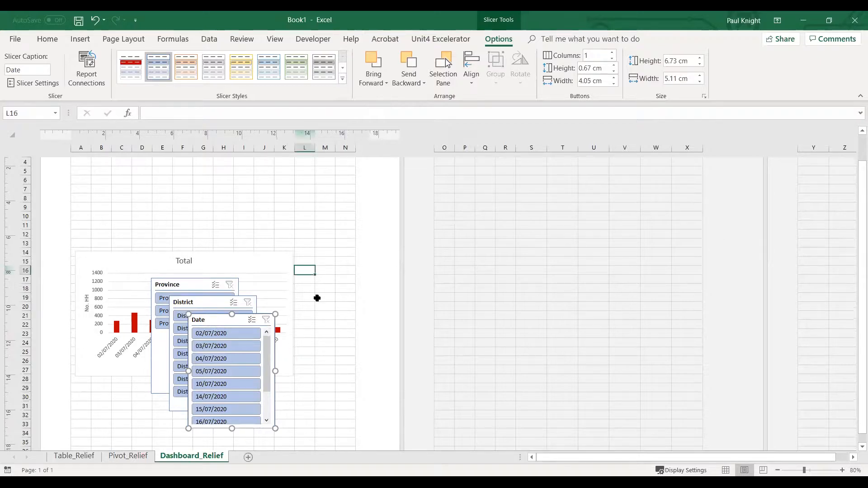
scroll(312, 298, up, 2)
drag(176, 352, 98, 213)
drag(194, 365, 188, 209)
drag(219, 386, 289, 209)
drag(280, 329, 278, 366)
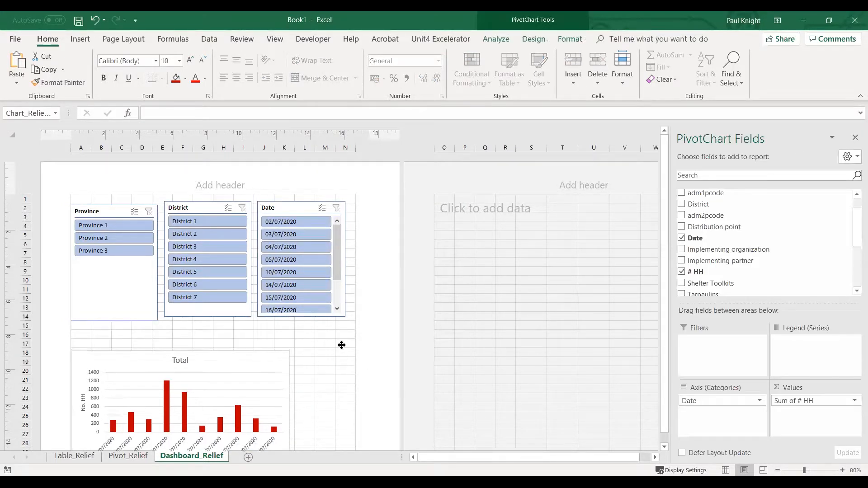
click(345, 344)
- Filter the chart with the slicers to Province 1, District 1 and the date 03/07/2020
scroll(335, 346, down, 2)
scroll(358, 334, up, 2)
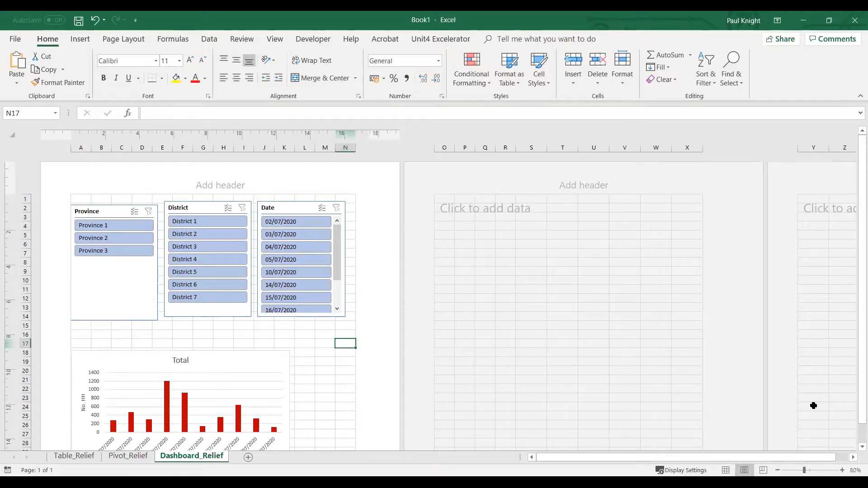
drag(853, 405, 853, 413)
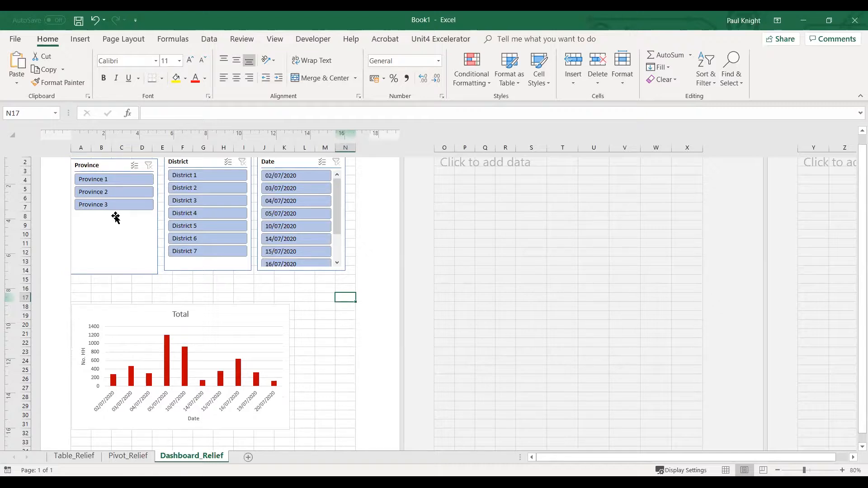
click(98, 181)
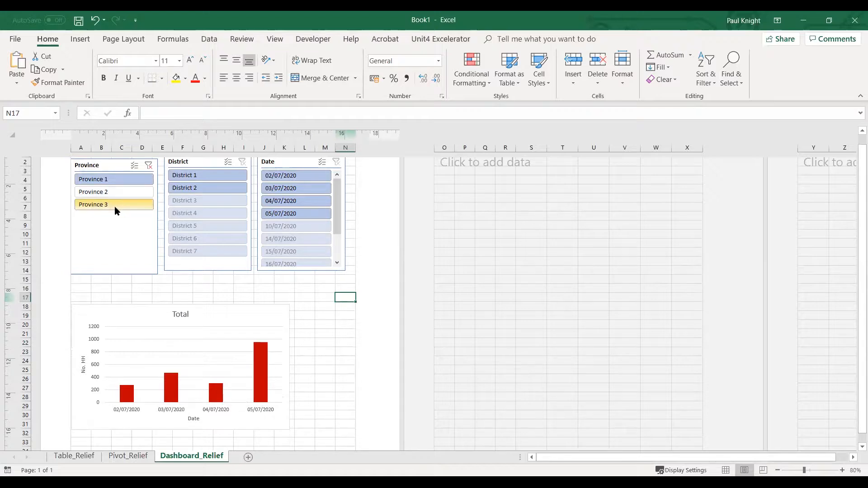
click(215, 176)
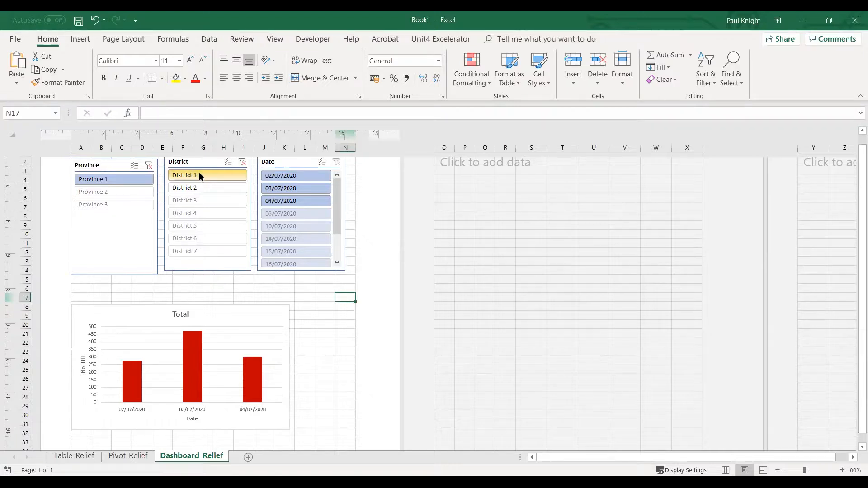
click(301, 192)
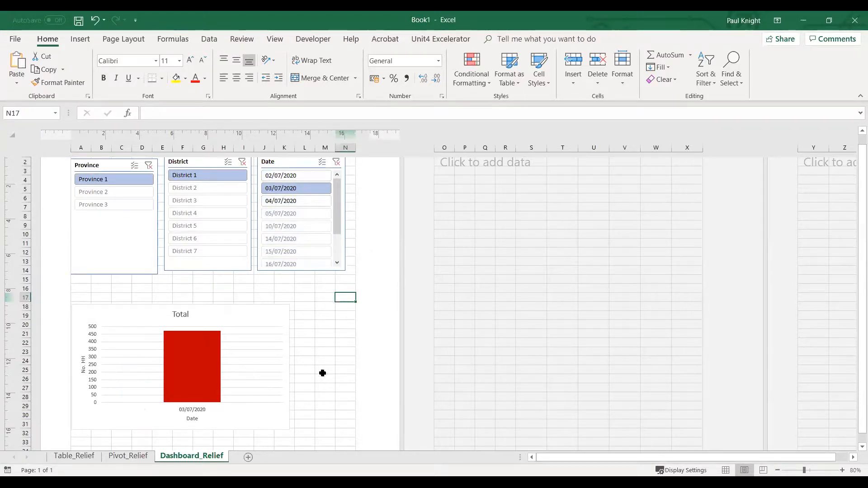
mouse_move(201, 353)
- Clear the filters of the Province, District and Date slicers
click(148, 165)
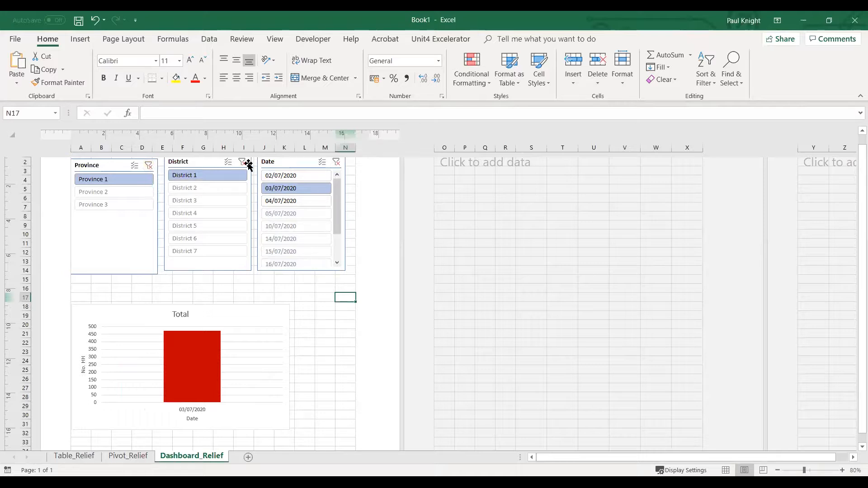
click(243, 162)
click(337, 162)
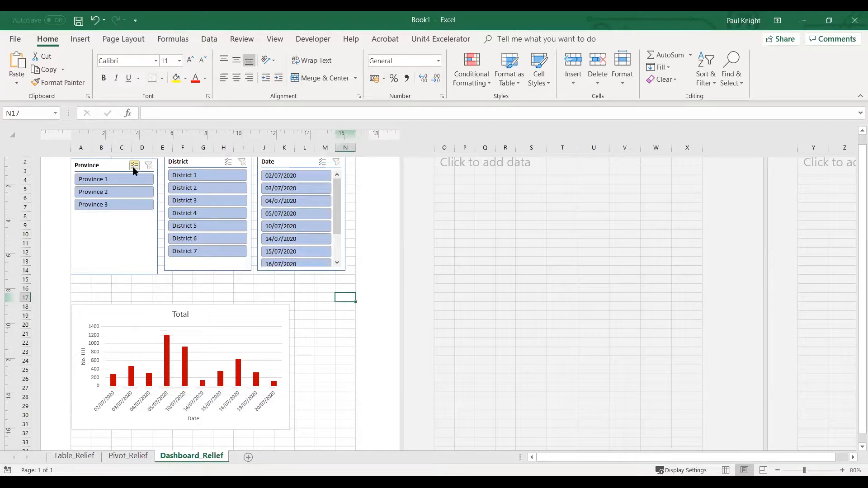
- Filter the chart to Province 1 and Province 2 together with the Province slicer
click(129, 179)
ctrl+click(130, 192)
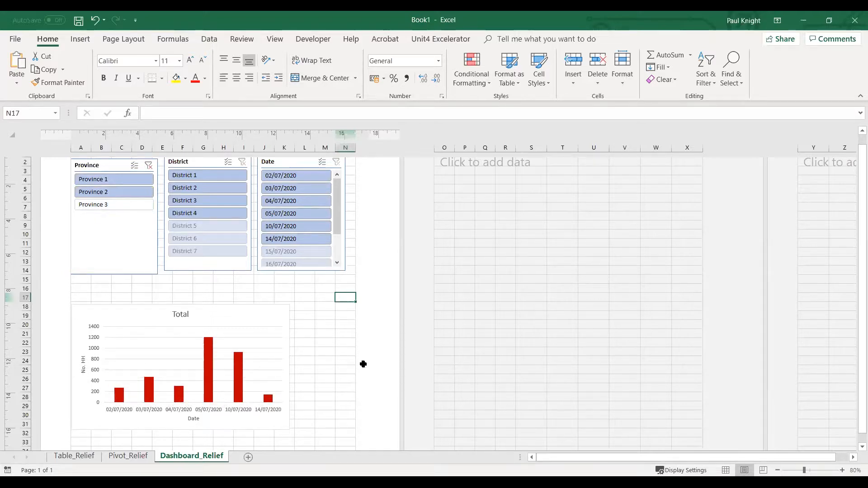
- Turn on multi-select in the Province slicer, isolate Province 3, and reselect Province 1 and Province 2
click(135, 166)
click(137, 205)
click(138, 194)
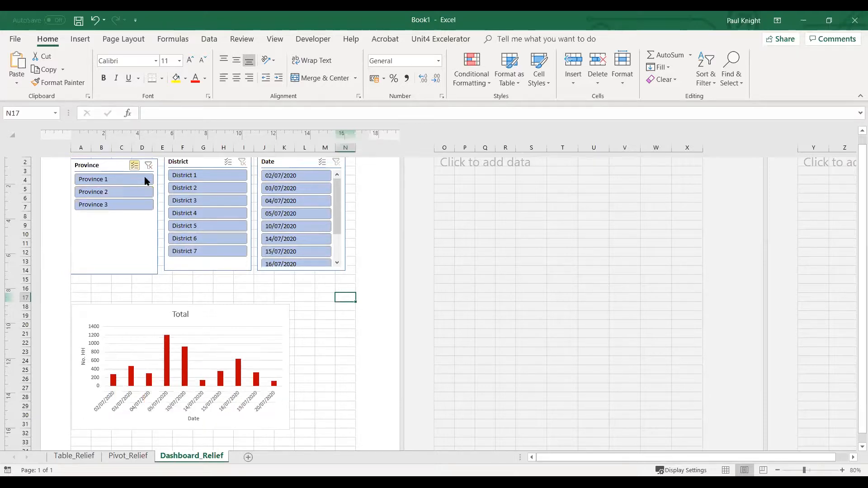
click(148, 181)
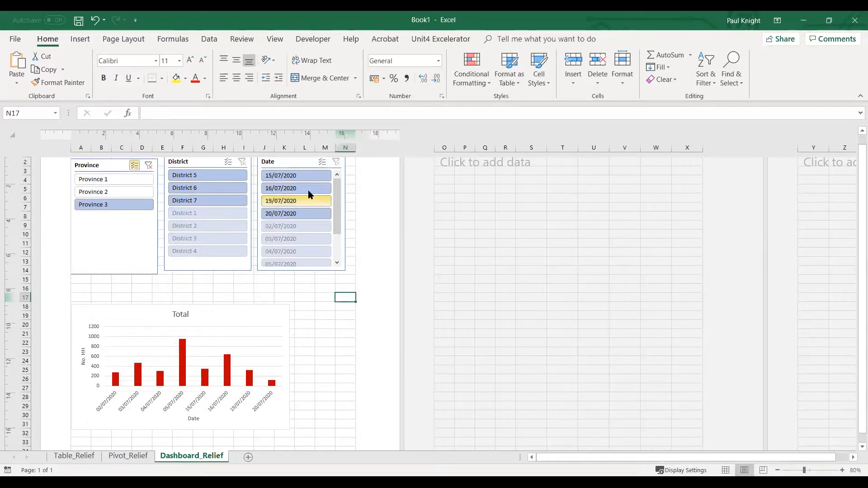
click(131, 192)
click(134, 179)
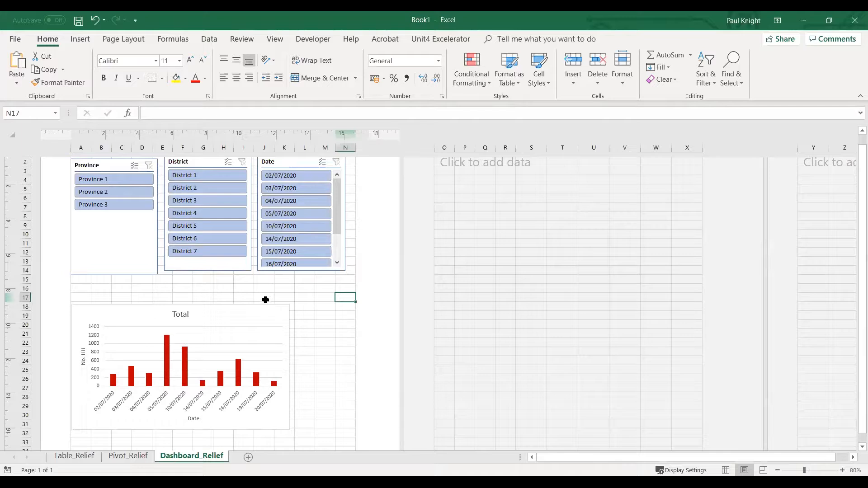
- Try several colour styles on the Province slicer and apply the custom red slicer style
click(127, 256)
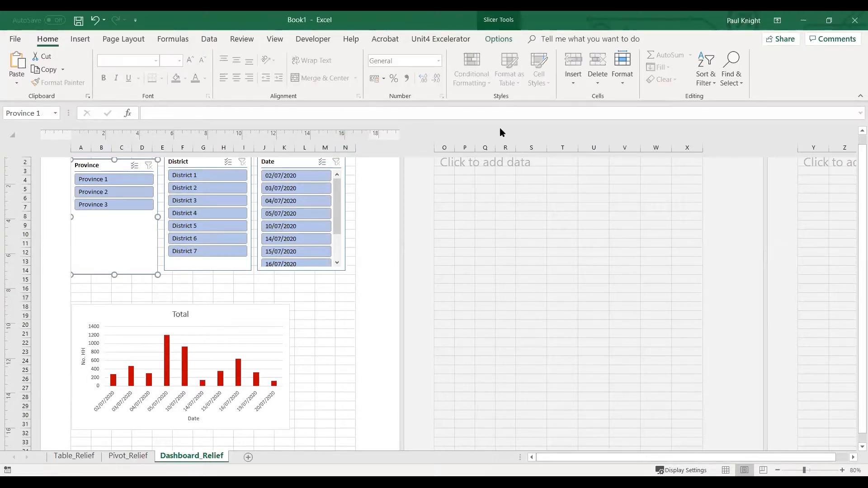
click(498, 40)
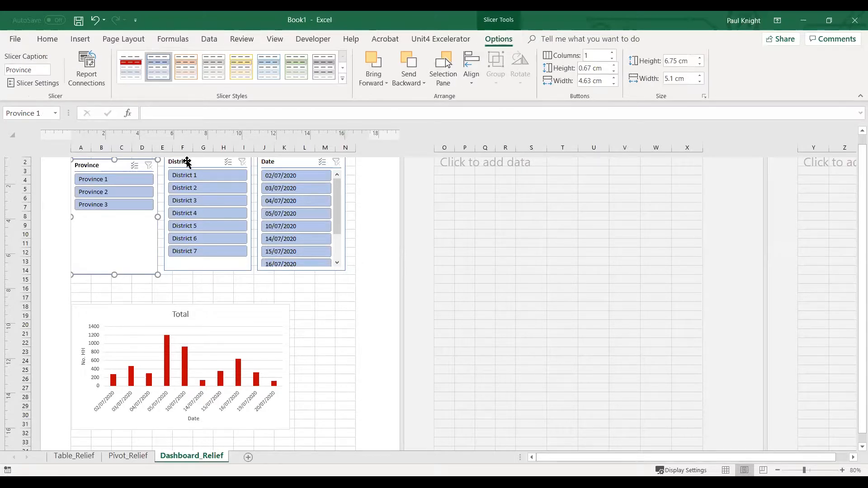
click(192, 77)
click(220, 79)
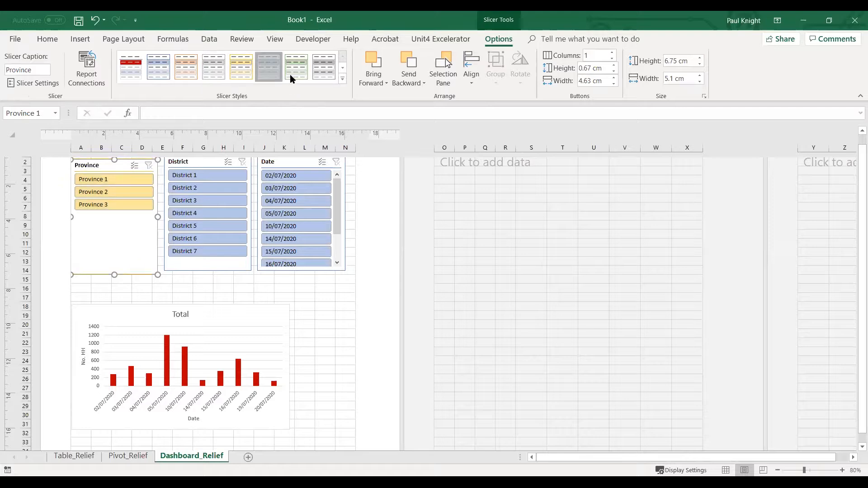
click(303, 72)
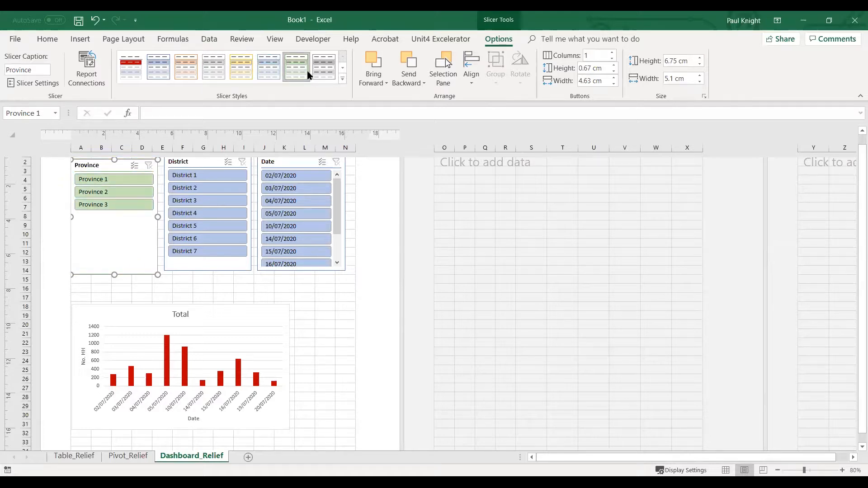
click(135, 77)
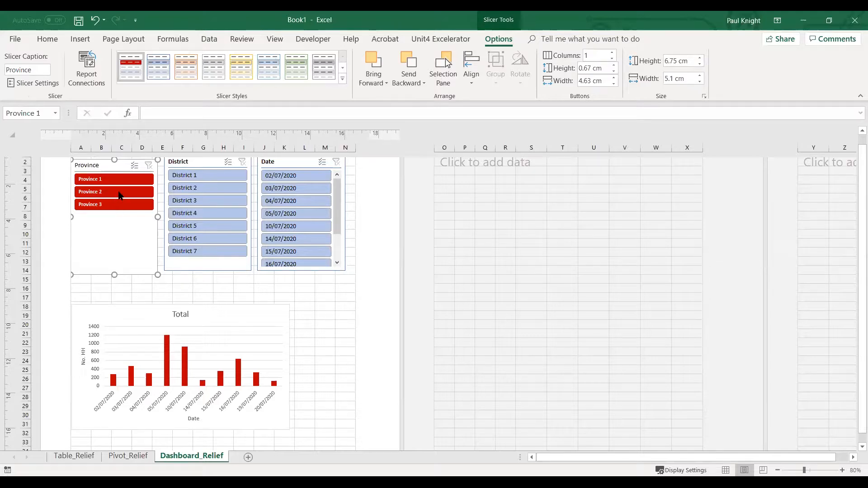
right_click(152, 73)
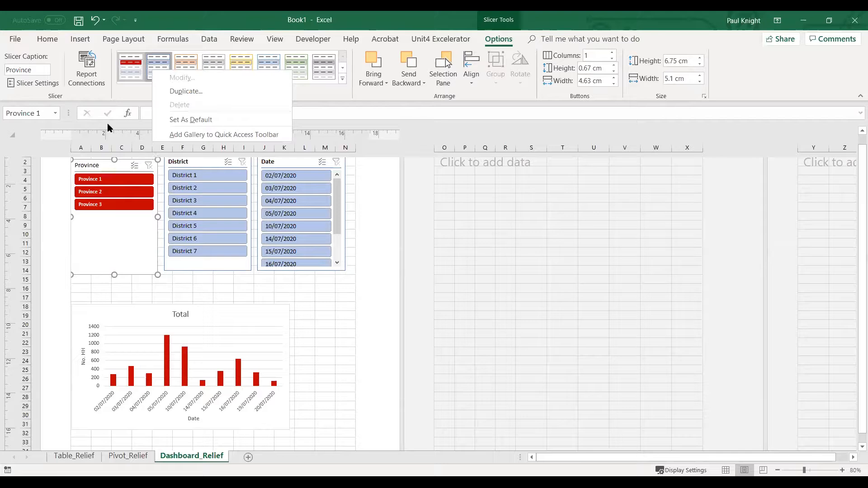
click(336, 80)
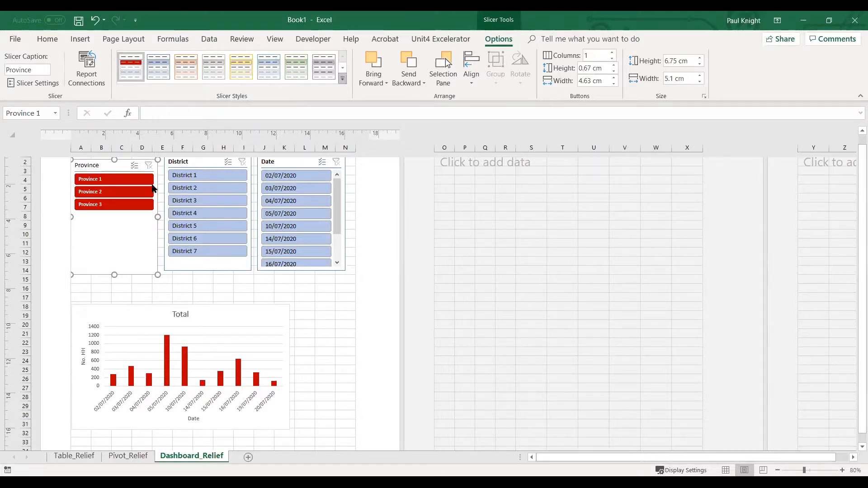
click(343, 79)
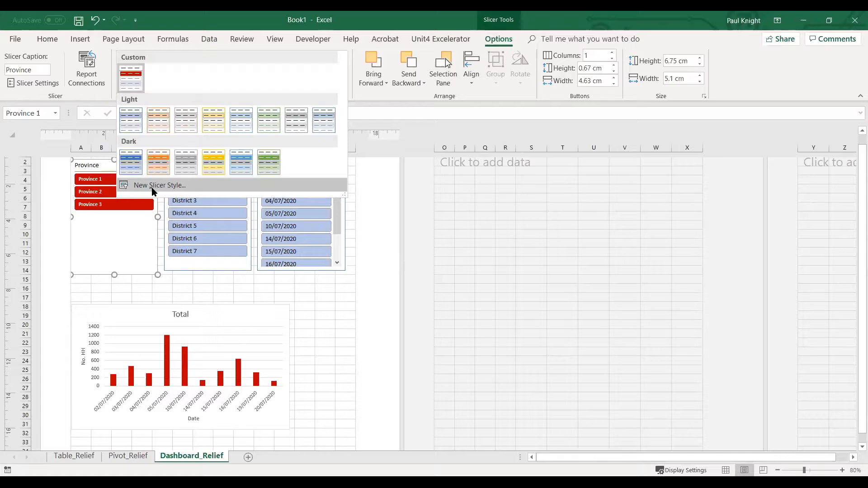
click(144, 255)
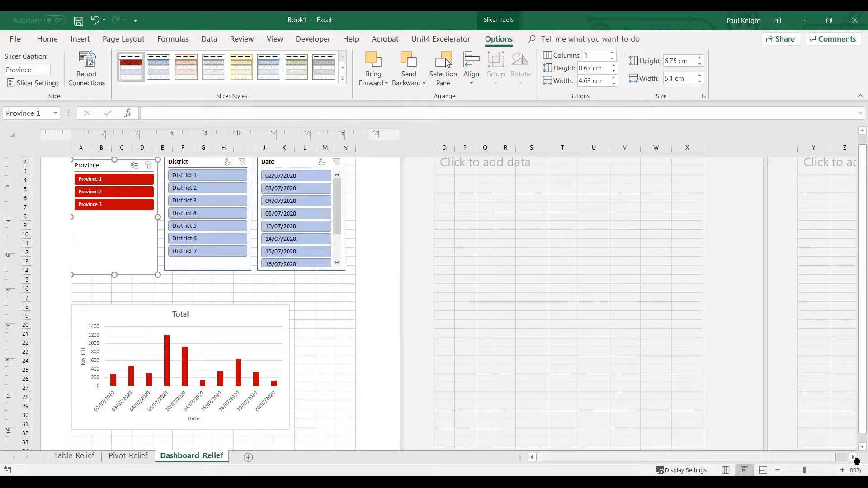
- Zoom out to 70% and move the Province, District and Date slicers down to free row 2 above them
click(778, 470)
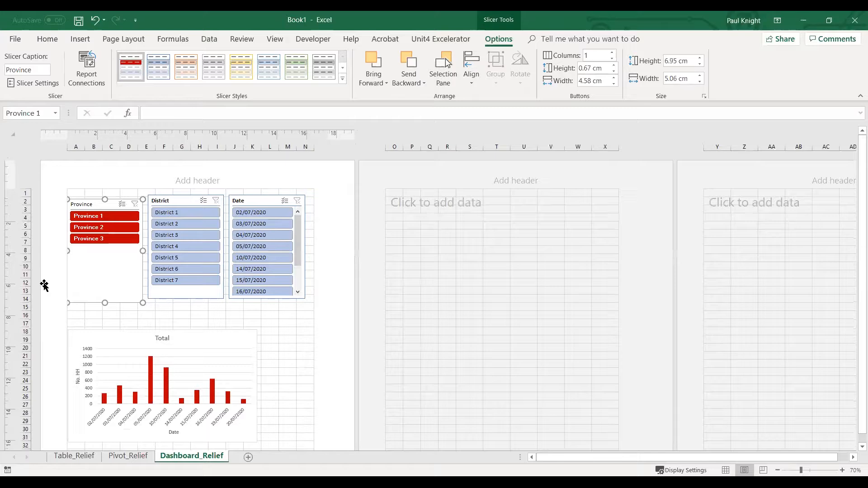
mouse_move(97, 300)
mouse_down()
mouse_move(104, 306)
mouse_move(96, 301)
mouse_up()
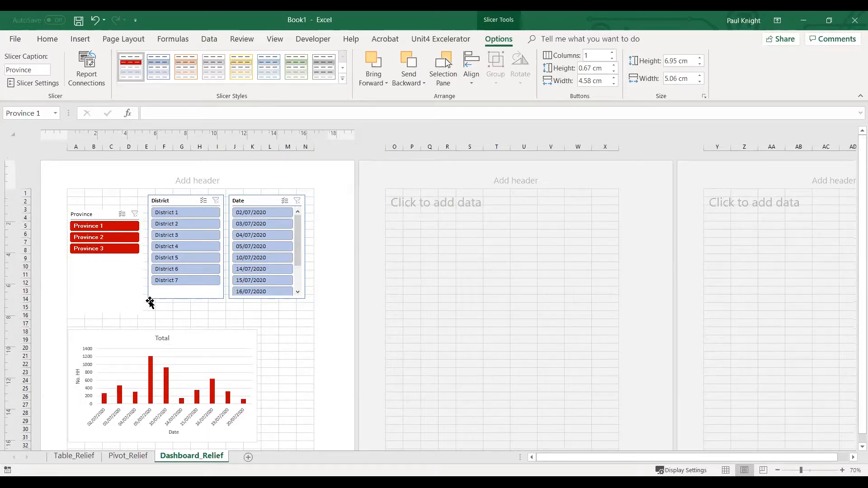
drag(165, 289, 164, 304)
drag(294, 297, 293, 317)
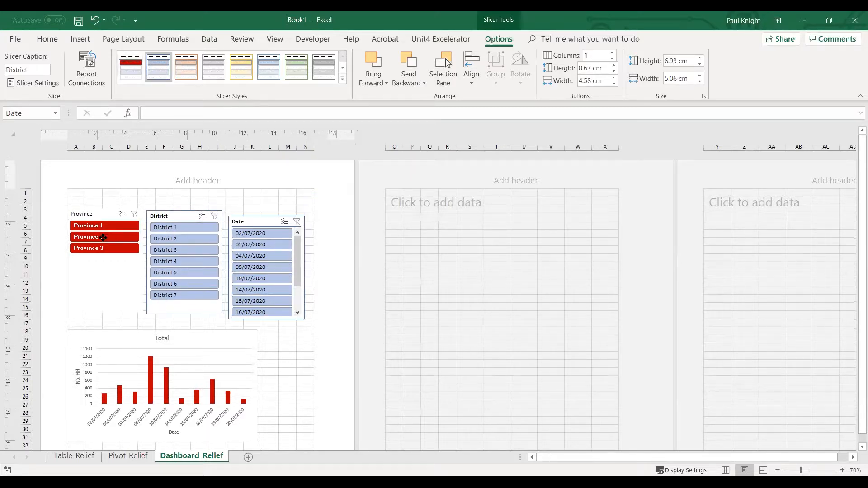
- Fill A2:M2 above the slicers red with bold white text and enter the heading "Filters" in A2
drag(72, 201, 289, 201)
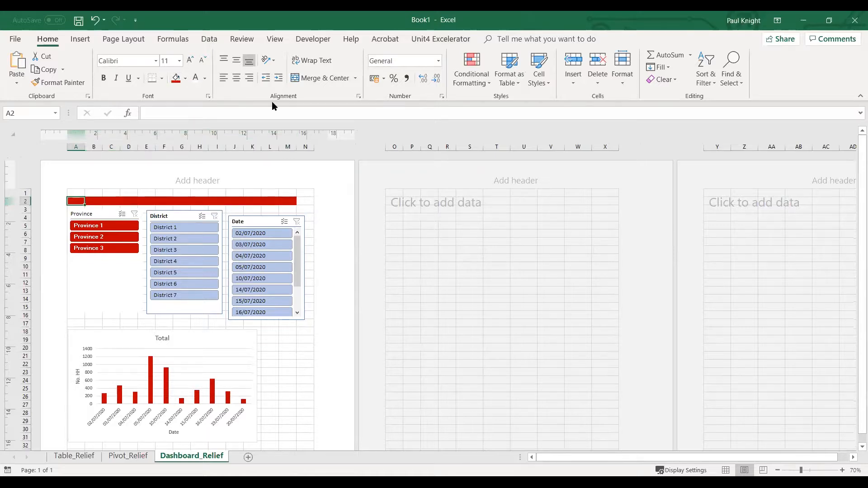
text(Filters)
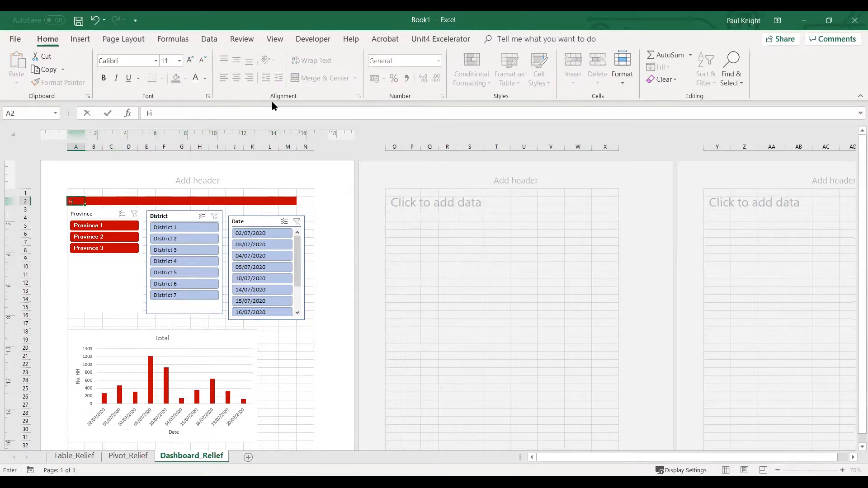
key(Return)
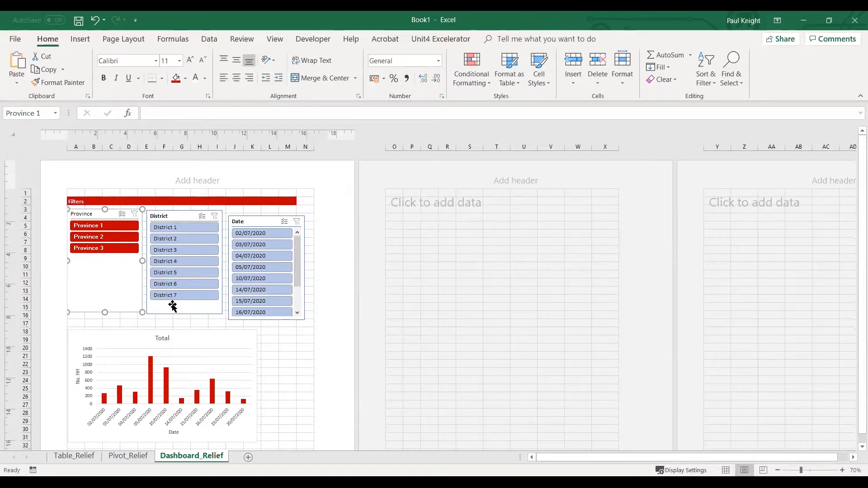
- Apply the custom red slicer style to the District and Date slicers
click(188, 304)
click(513, 39)
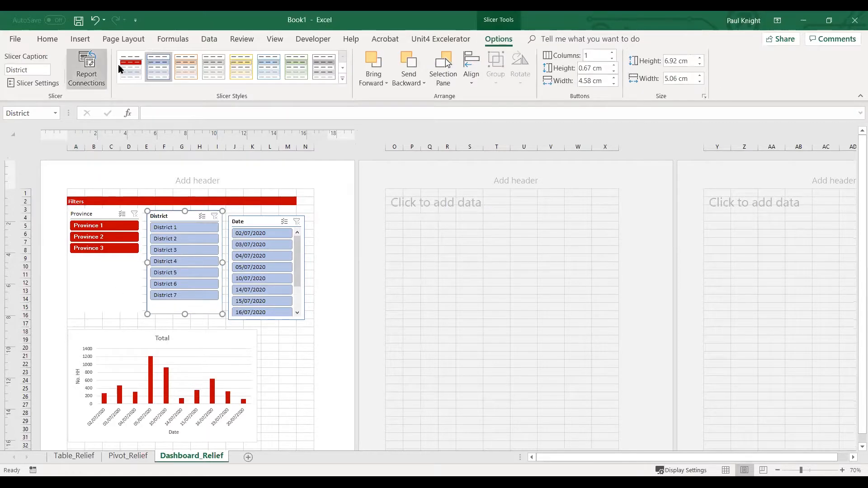
click(131, 67)
click(265, 221)
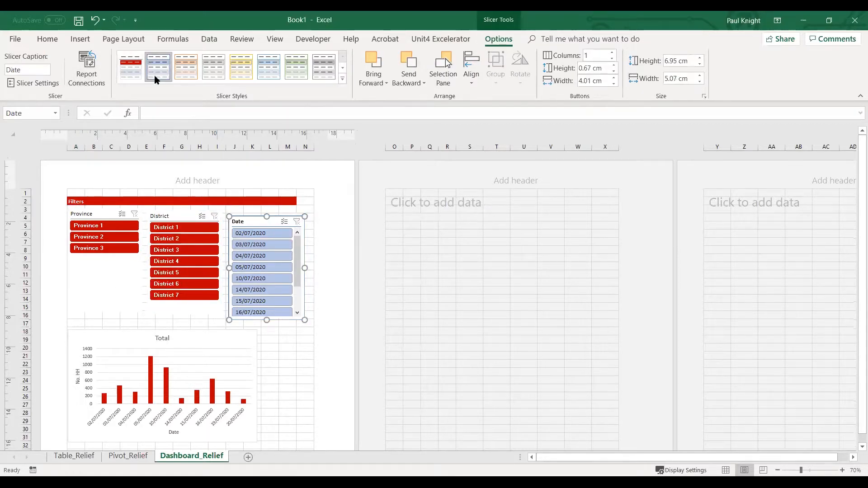
click(131, 66)
- Move the Province slicer slightly down below the Filters bar and make it narrower
click(118, 300)
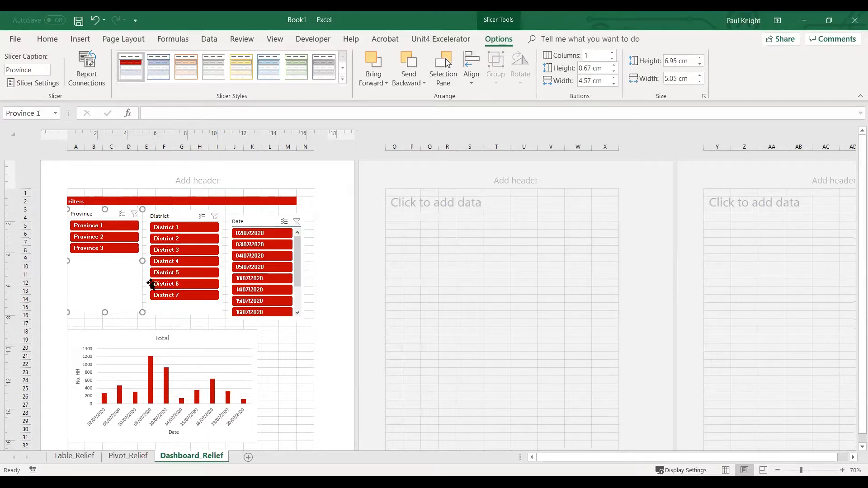
drag(104, 289, 137, 285)
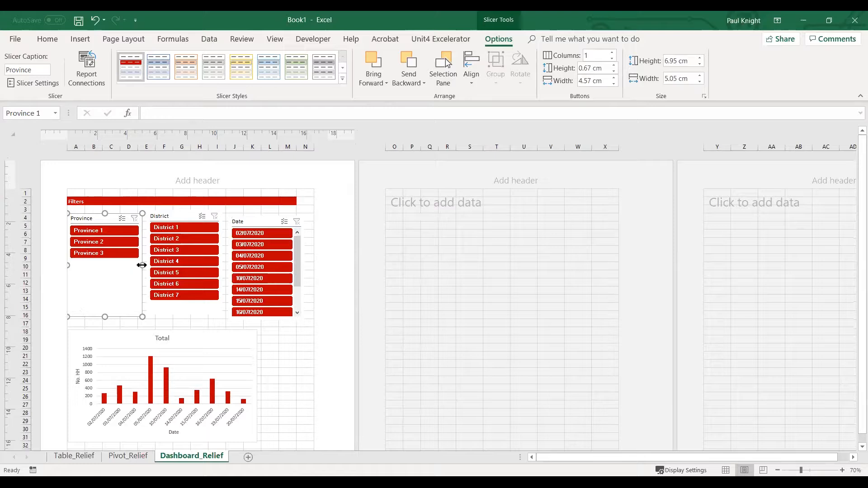
drag(102, 317, 102, 319)
- Place the District slicer directly beside Province, level with its upper edge, and resize it to about 7.62 cm high and 4.72 cm wide
drag(183, 316, 213, 306)
mouse_move(185, 311)
mouse_down()
mouse_move(263, 249)
mouse_move(176, 319)
mouse_up()
click(179, 297)
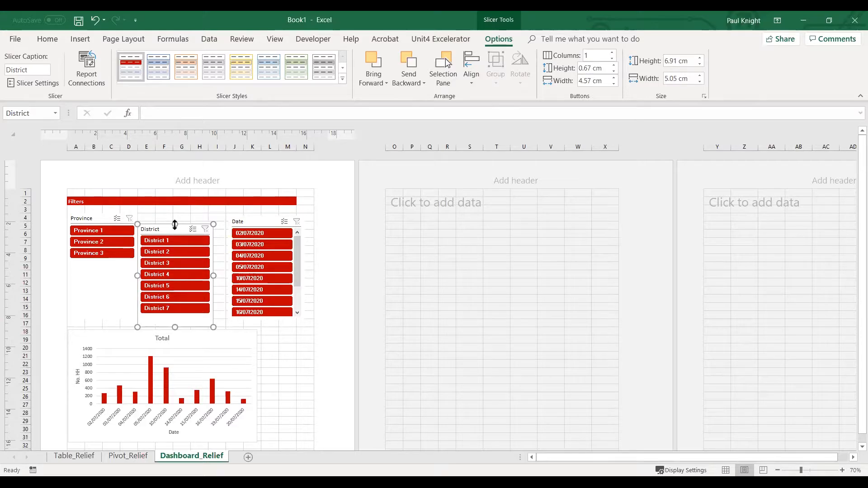
drag(175, 224, 175, 213)
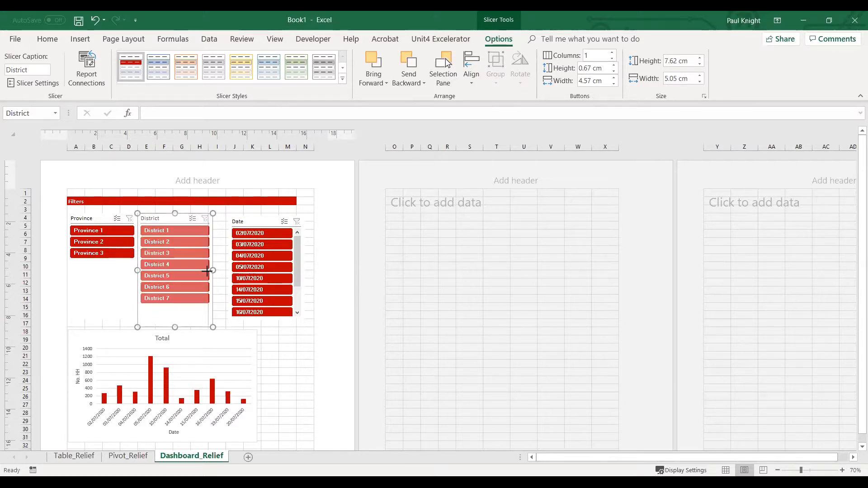
- Place the Date slicer directly beside District, narrow it to about 4.72 cm, and lengthen the Date and Province slicers to match District
drag(249, 221, 231, 216)
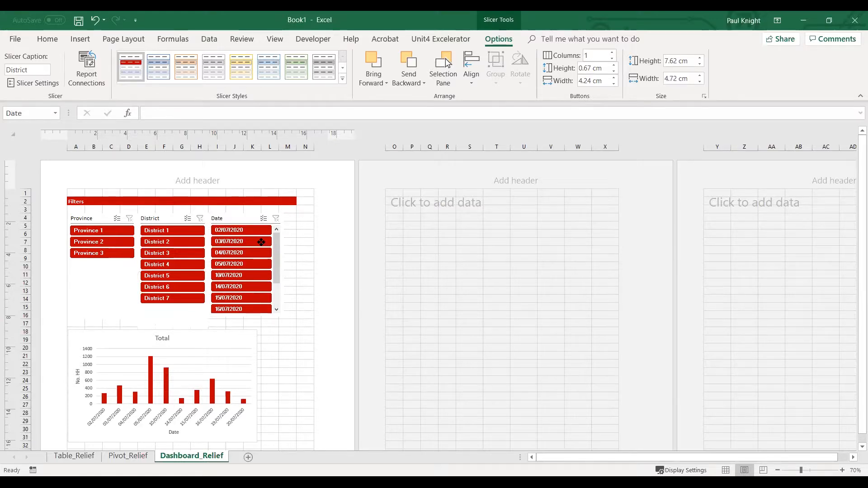
drag(275, 264, 270, 265)
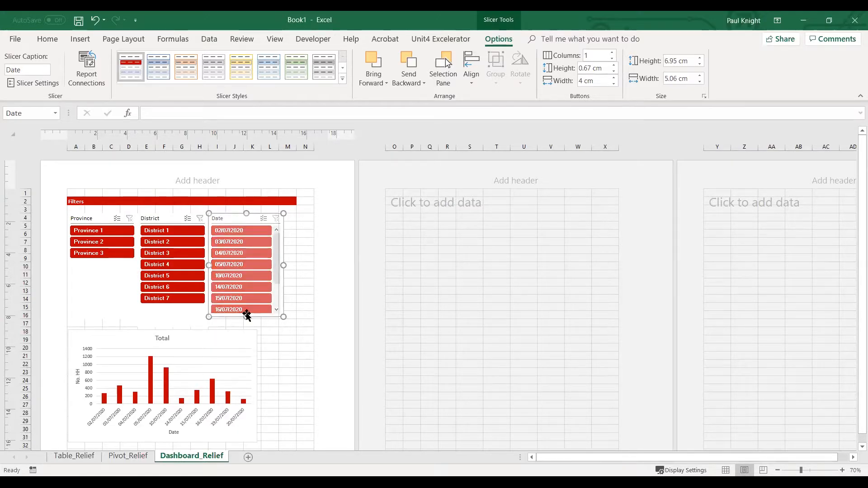
drag(243, 317, 244, 325)
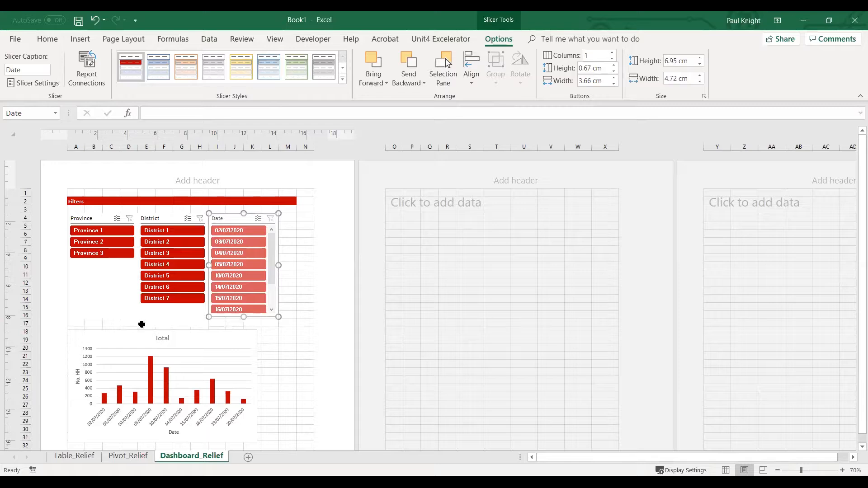
click(115, 311)
- Move the households chart down to about row 23 to leave space below the slicers
click(287, 356)
scroll(319, 303, down, 3)
drag(181, 234, 190, 277)
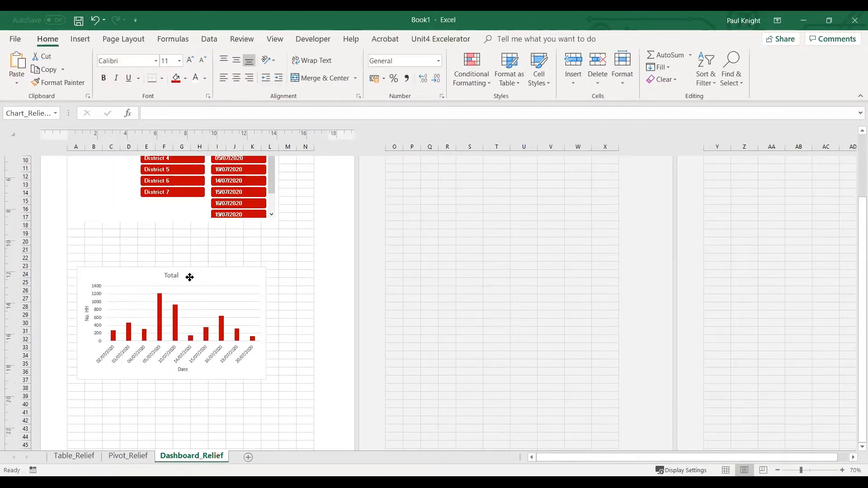
- Fill A19:M19 below the slicers red and format it with bold white text
click(74, 231)
drag(127, 228, 293, 233)
click(176, 79)
click(103, 77)
- Enter the heading "Number of Households reached" in A19
click(78, 234)
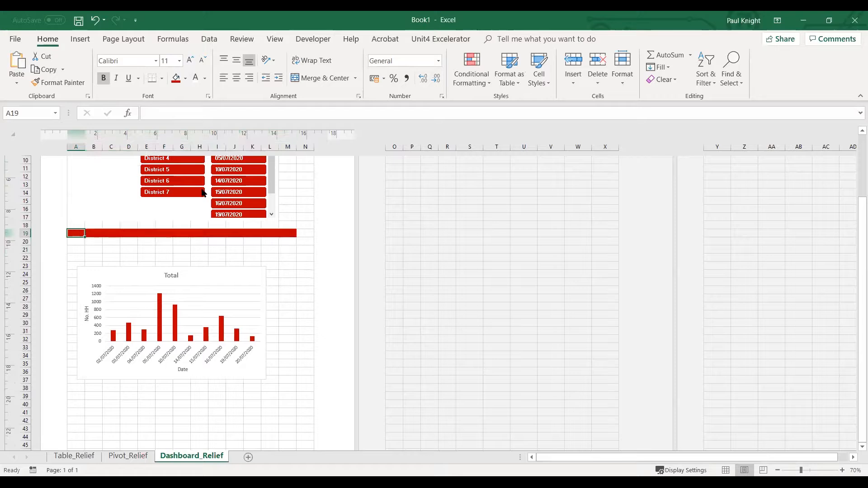
text(Number of )
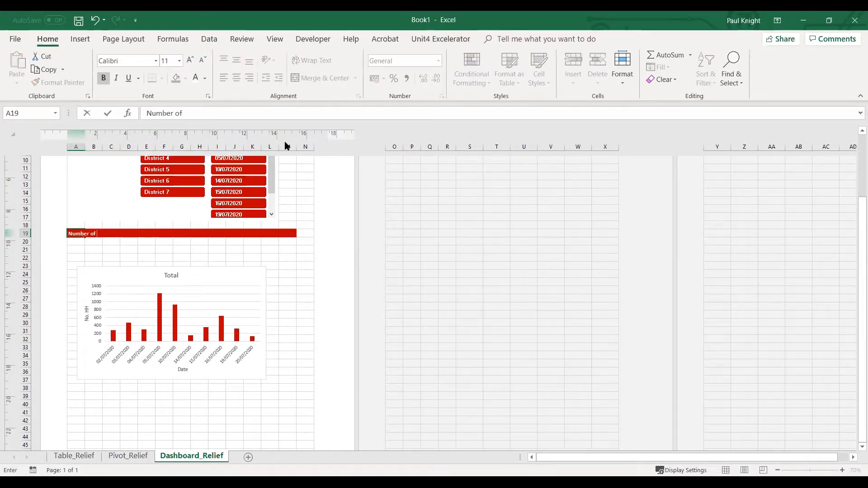
text(Househo)
key(BackSpace)
text(holds reached)
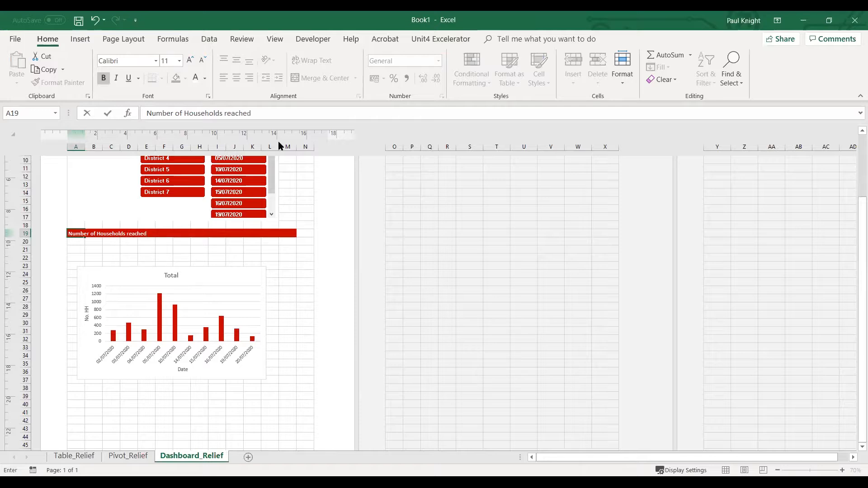
key(Return)
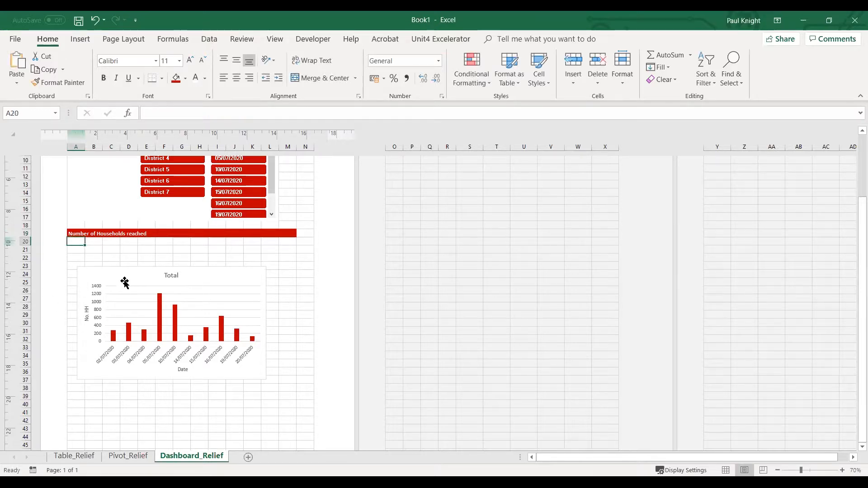
- Move the chart directly under the households heading and enlarge it to span columns A to L down to about row 36
drag(107, 262, 86, 255)
click(256, 307)
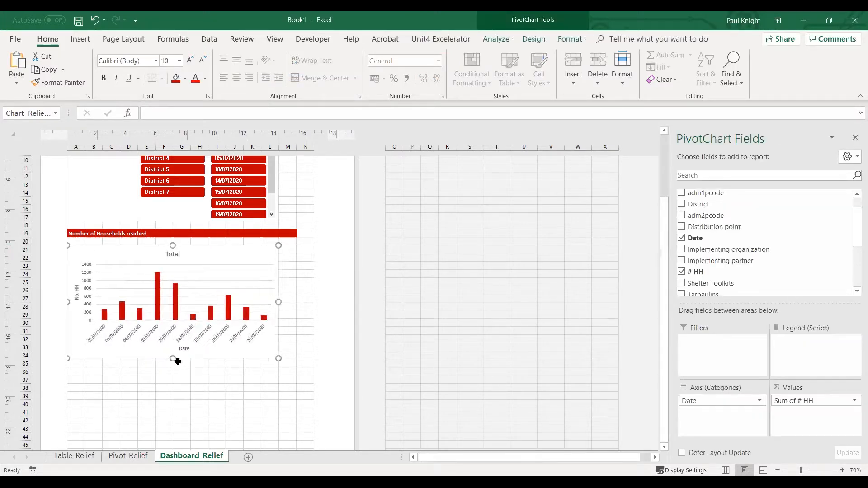
drag(171, 359, 219, 394)
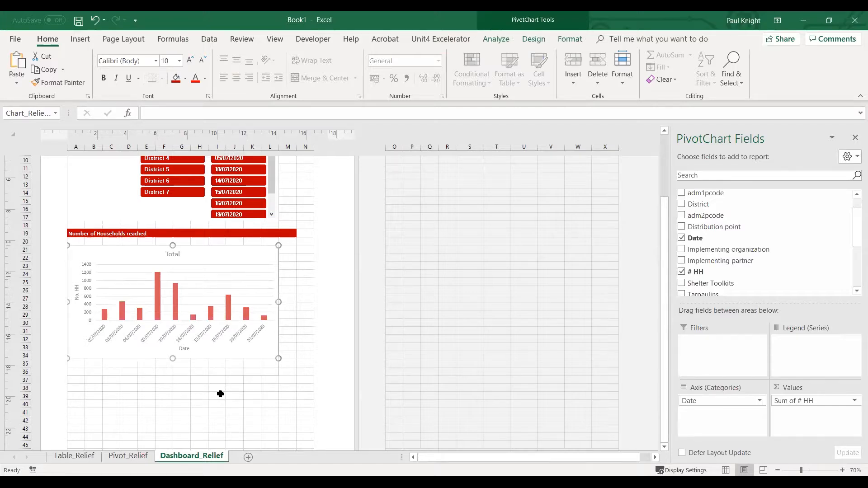
click(218, 395)
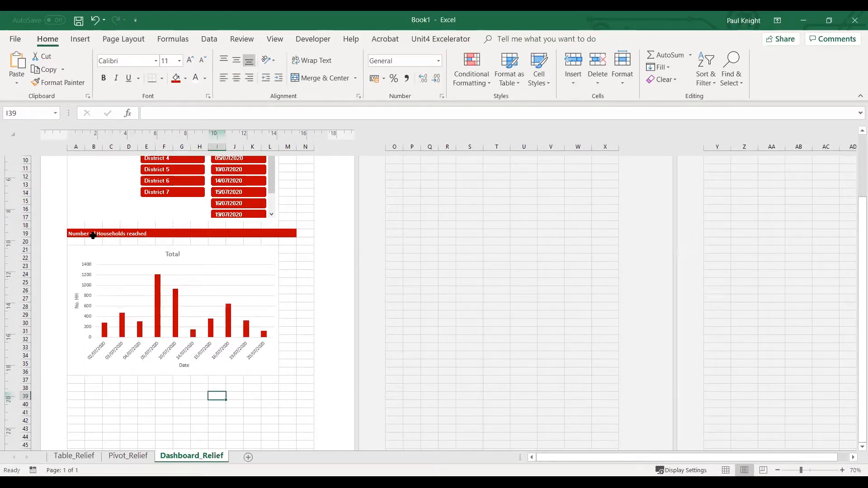
- Delete the chart's "Total" title and shorten the chart to end at about row 35
click(174, 253)
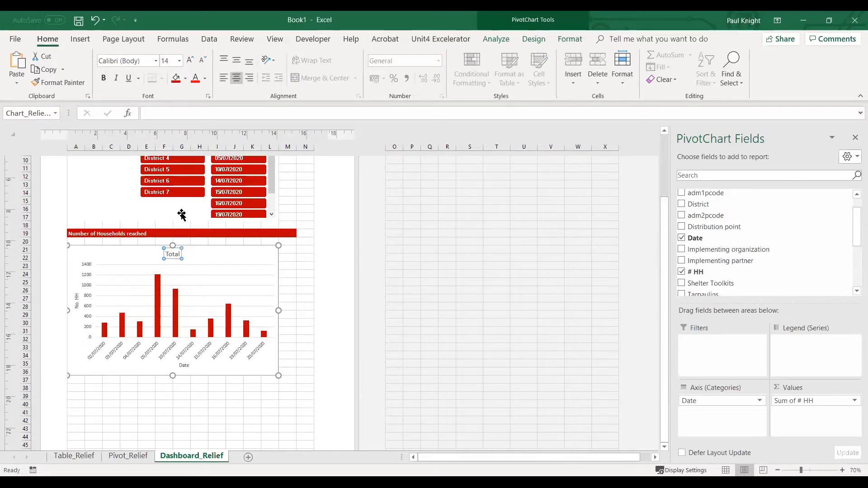
key(Delete)
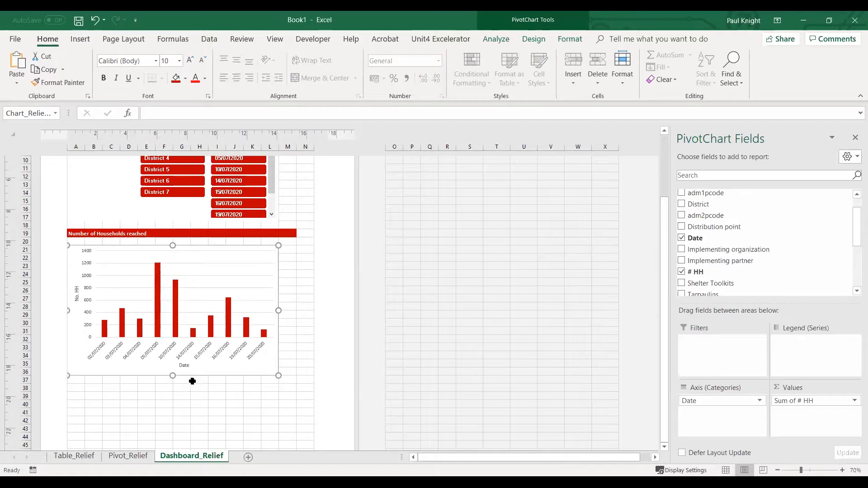
drag(171, 375, 174, 367)
click(267, 388)
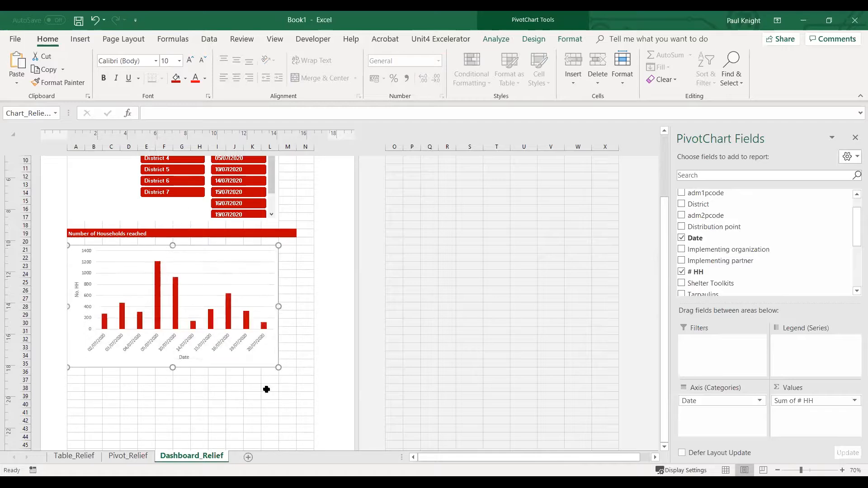
- Link G19 in the households heading bar to the pivot table's grand total with =GETPIVOTDATA("# HH",Pivot_Relief!$A$8)
scroll(314, 319, up, 2)
scroll(313, 317, up, 2)
scroll(309, 321, down, 2)
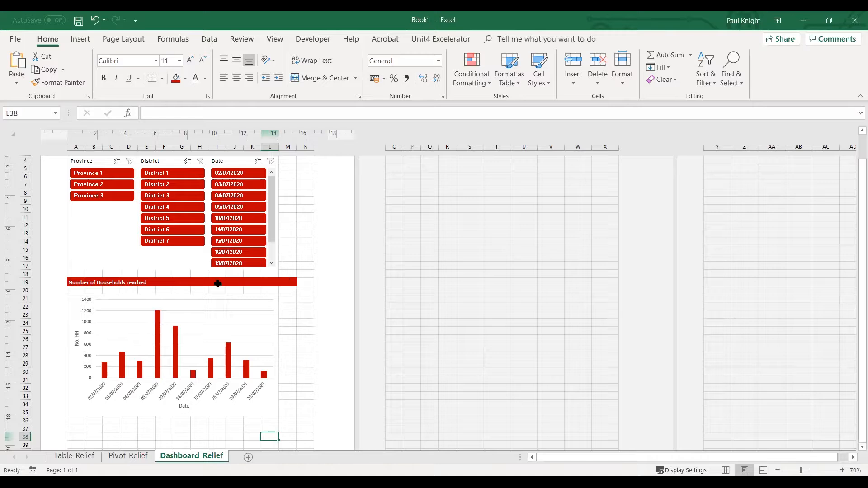
click(176, 282)
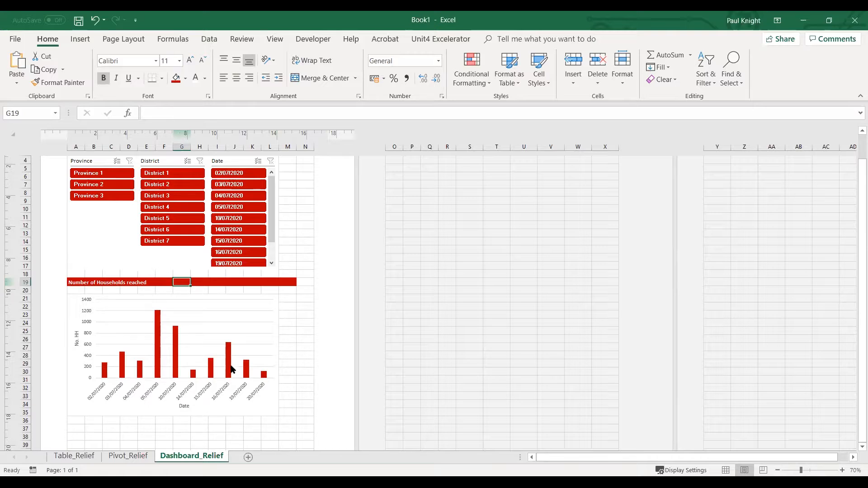
text(=)
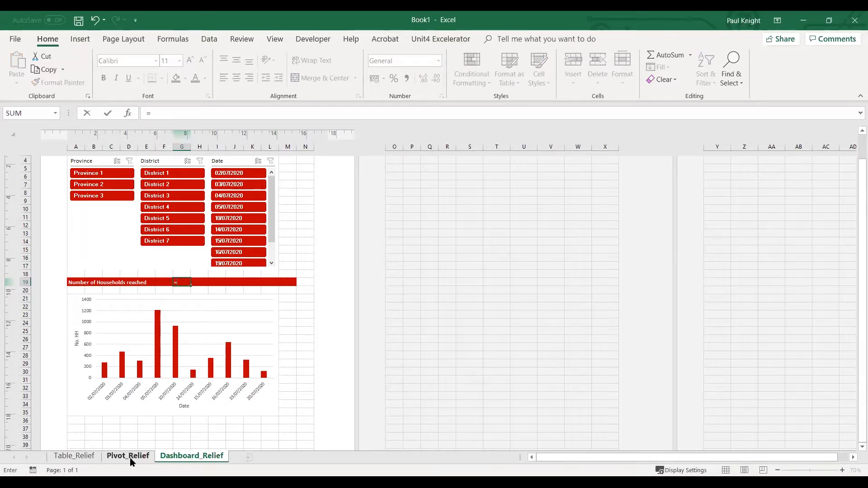
click(142, 461)
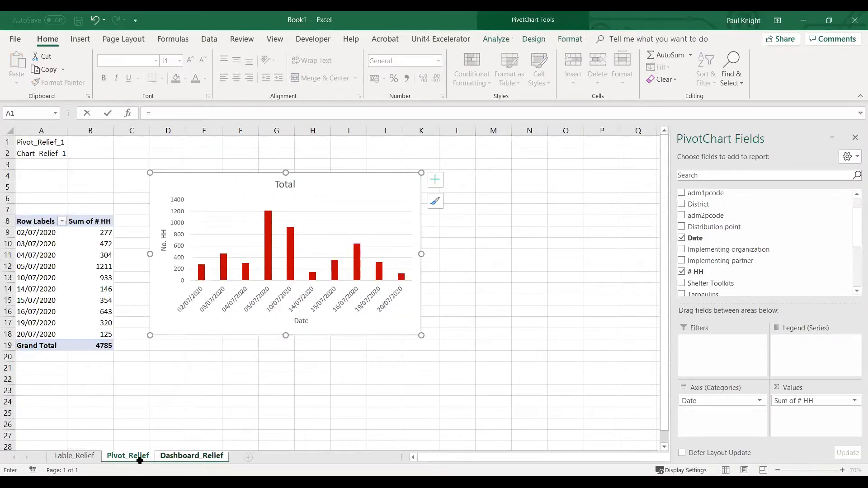
click(102, 345)
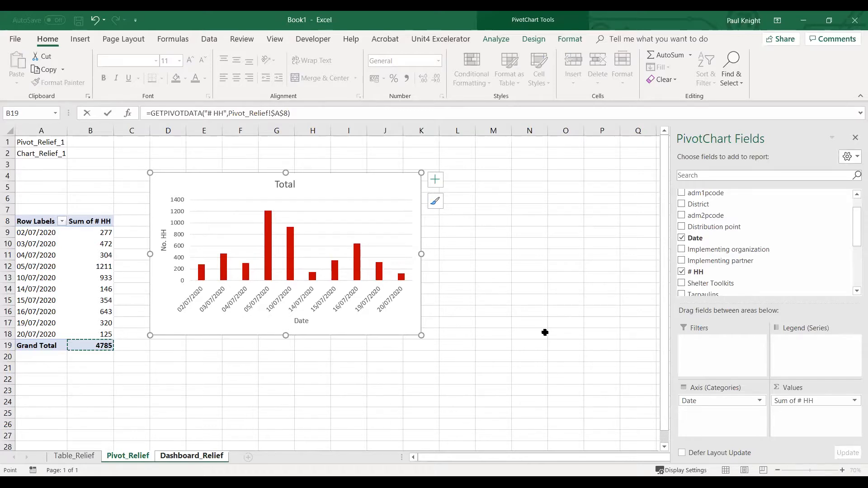
key(Return)
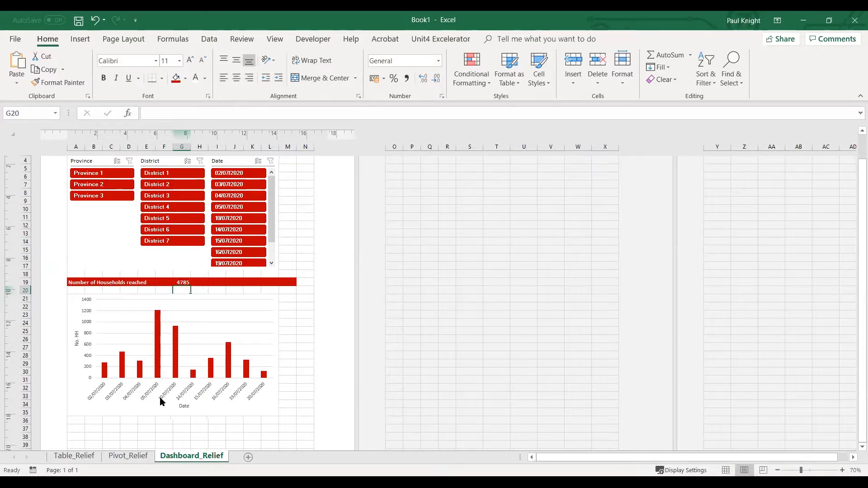
- Check that the linked households total follows the slicers by filtering to Province 1 and District 1, and clear the filters
click(128, 456)
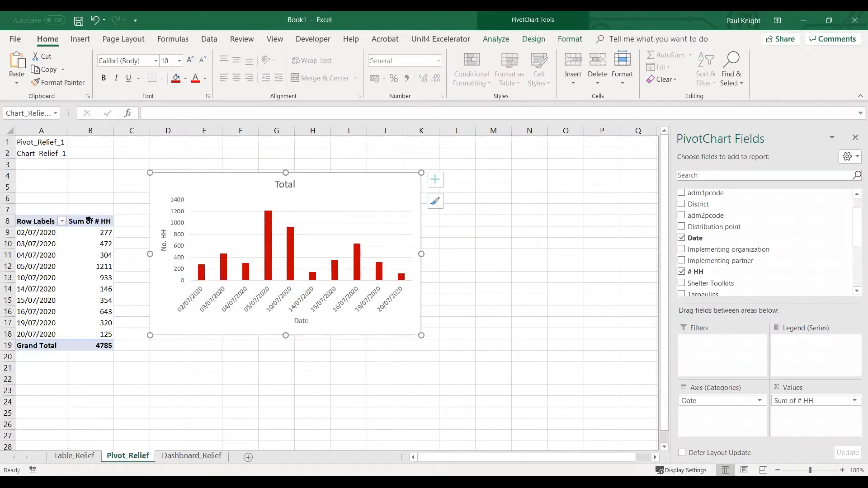
click(191, 456)
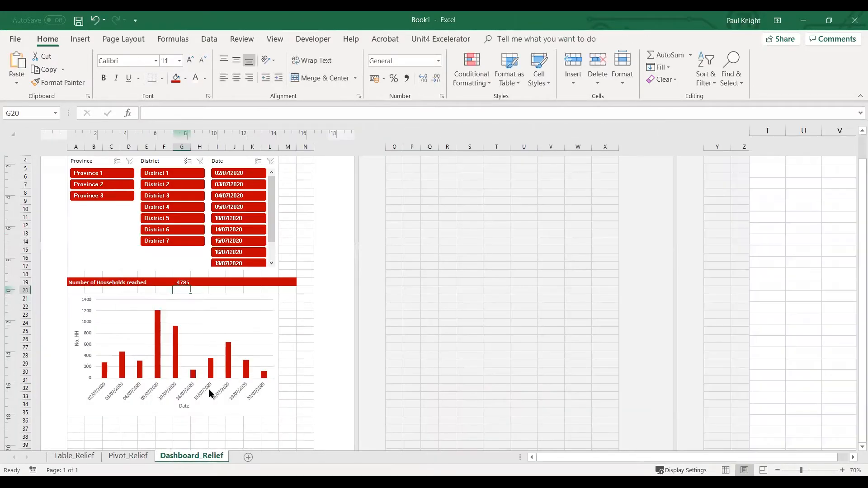
click(111, 174)
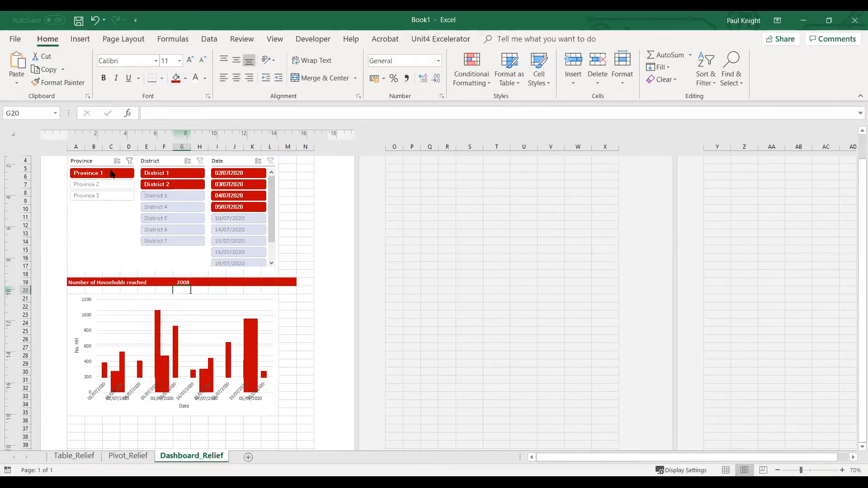
drag(194, 279, 177, 286)
click(210, 281)
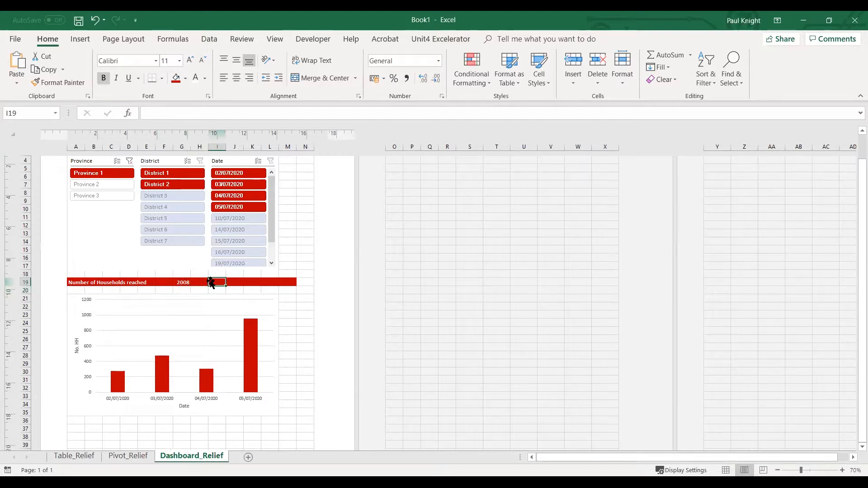
click(178, 175)
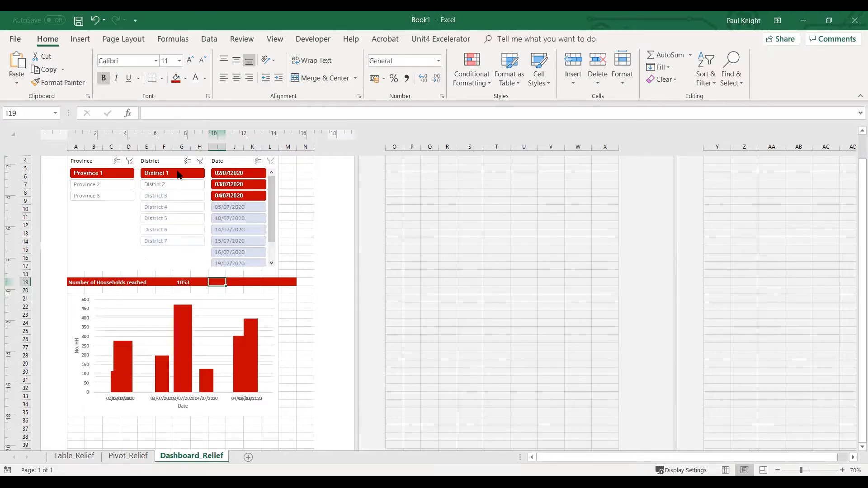
click(130, 161)
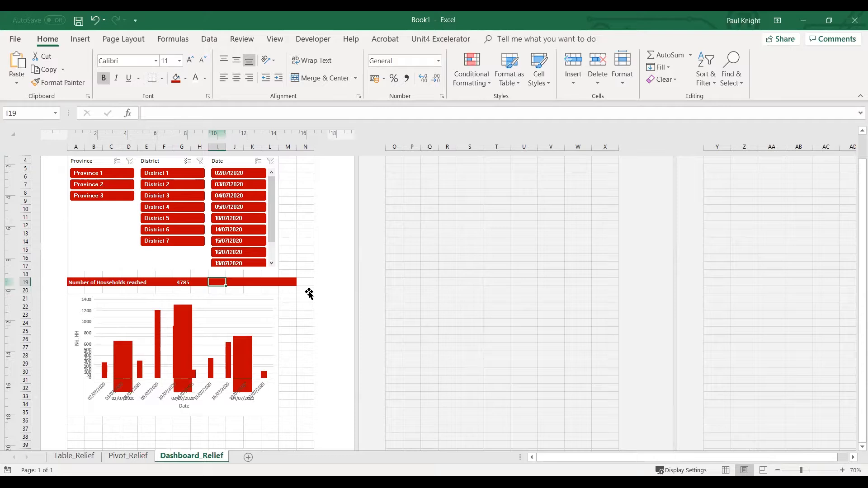
- Format A37:M37 below the households chart as a red heading bar with bold white text
scroll(308, 293, down, 3)
drag(288, 356, 75, 355)
click(176, 78)
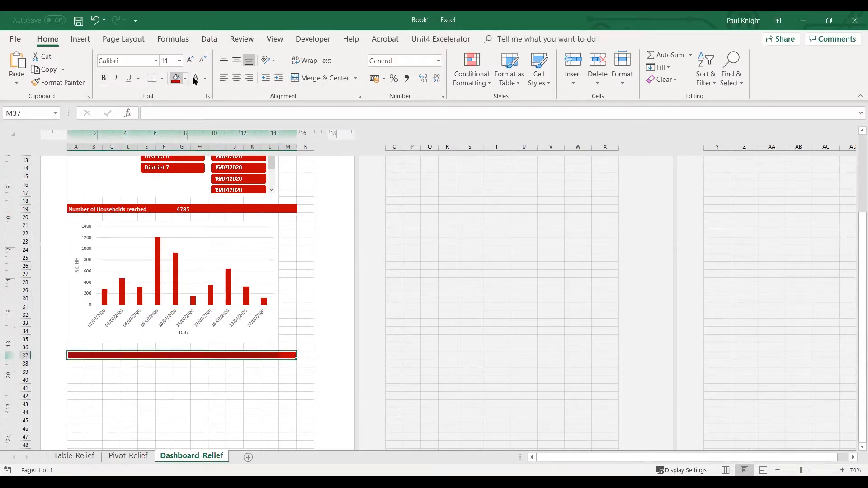
click(104, 79)
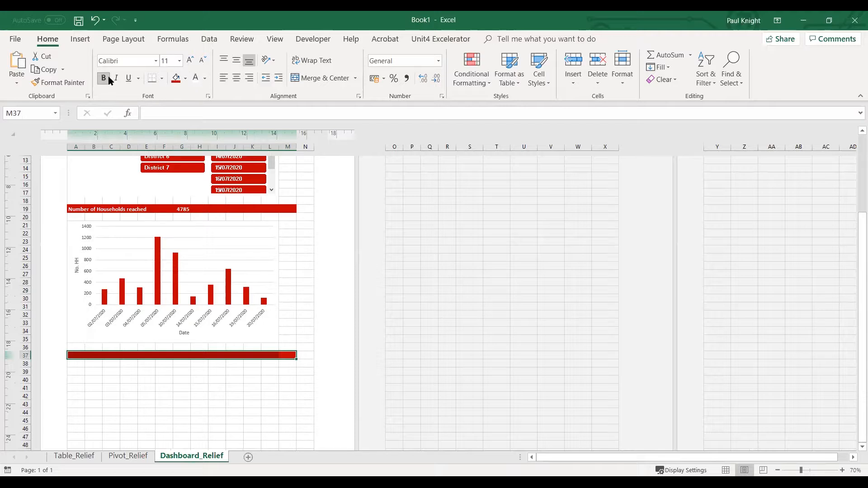
click(132, 387)
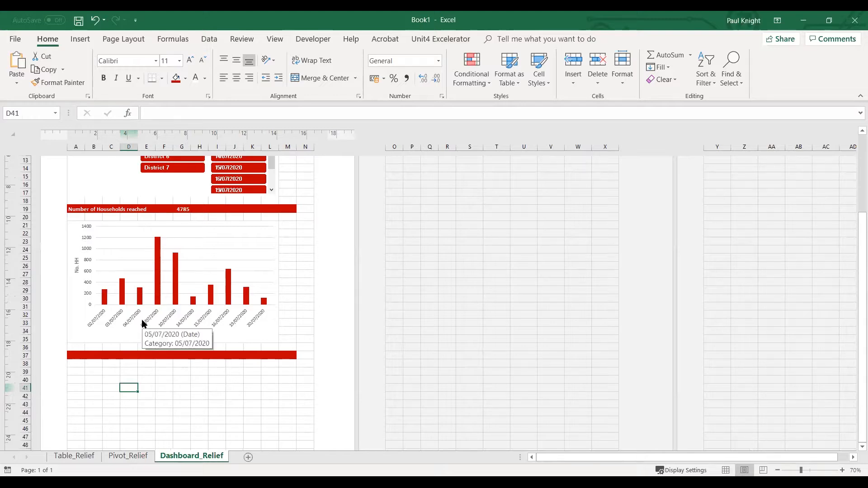
mouse_move(139, 304)
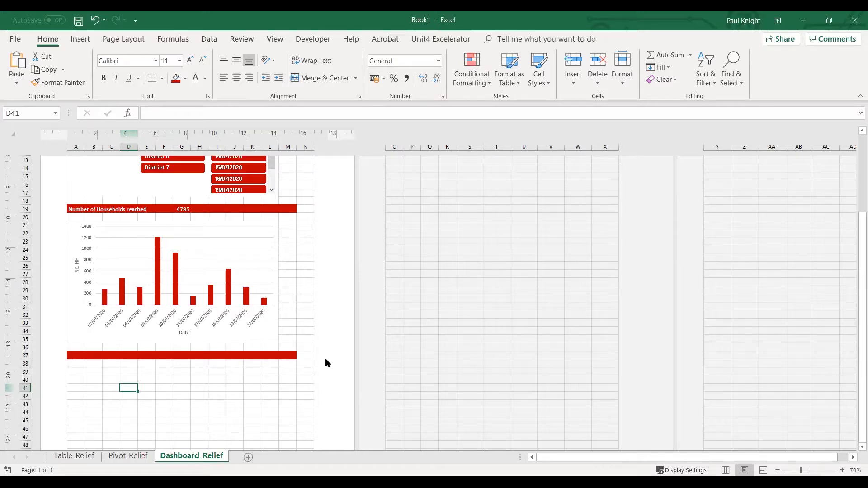
scroll(320, 335, up, 3)
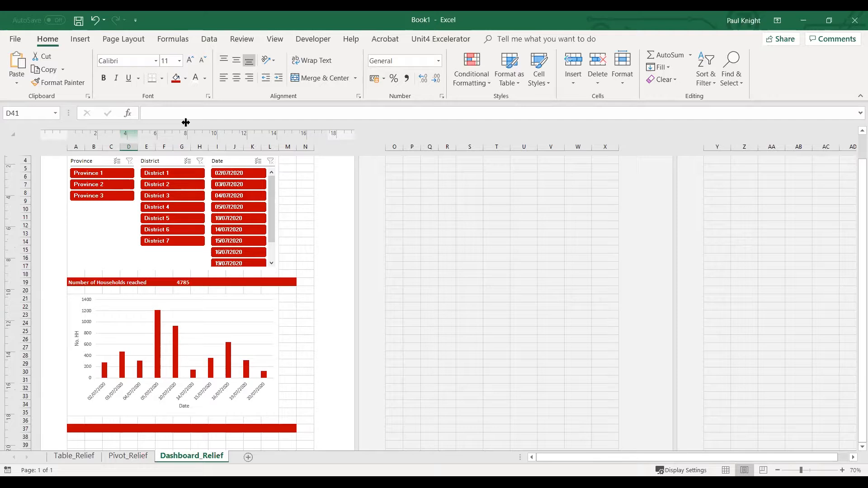
- Enter the heading "Key Figures" in A37 and the label "Tarpaulins" in A39
scroll(307, 296, down, 2)
click(67, 382)
text(Key Fi)
key(Return)
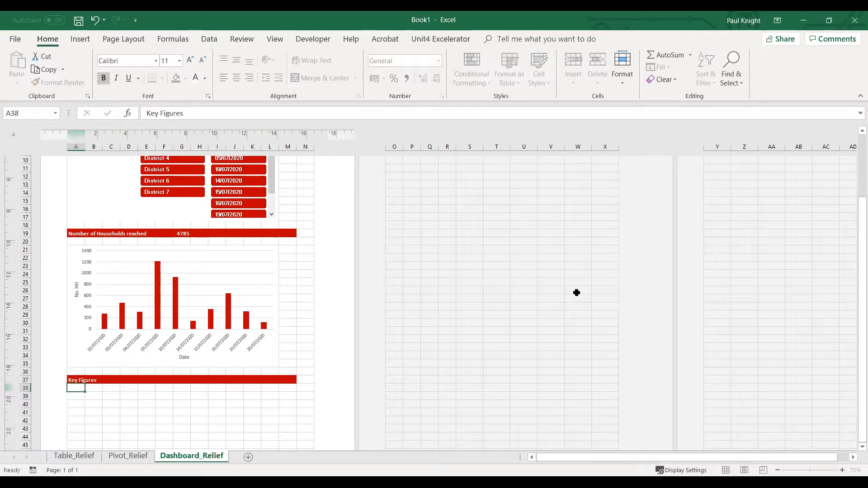
key(Return)
text(Tarpau)
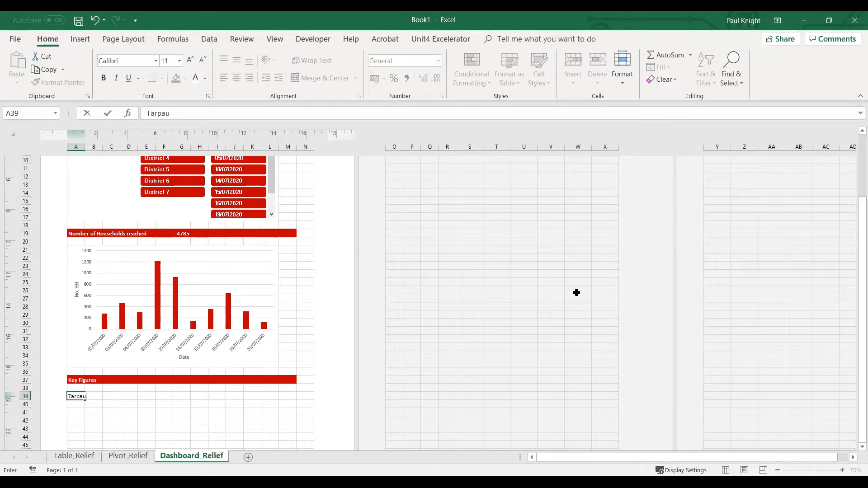
text(lins)
key(Return)
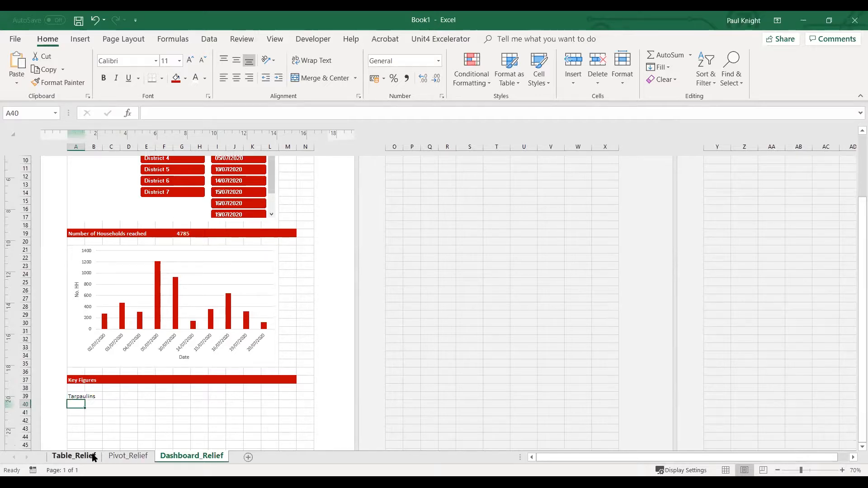
- Create a PivotTable from Table_Relief_1 at cell E8 of the Pivot_Relief sheet and move the chart clear of it, down to about row 41
click(74, 456)
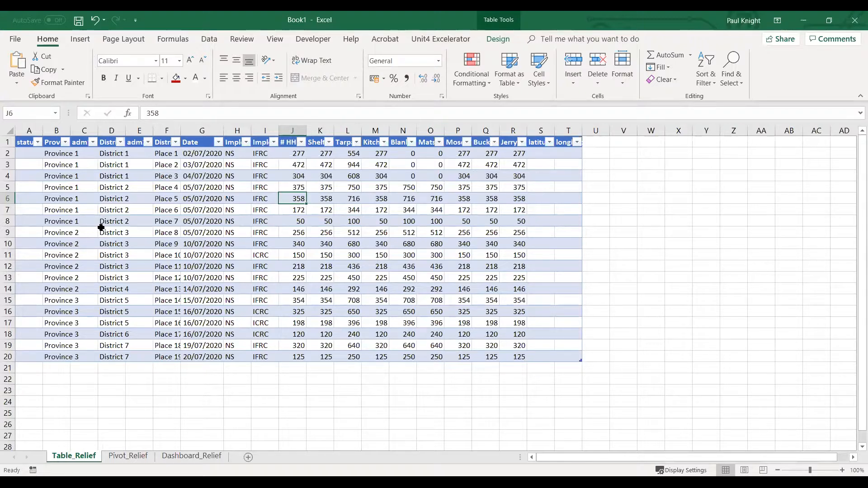
click(156, 231)
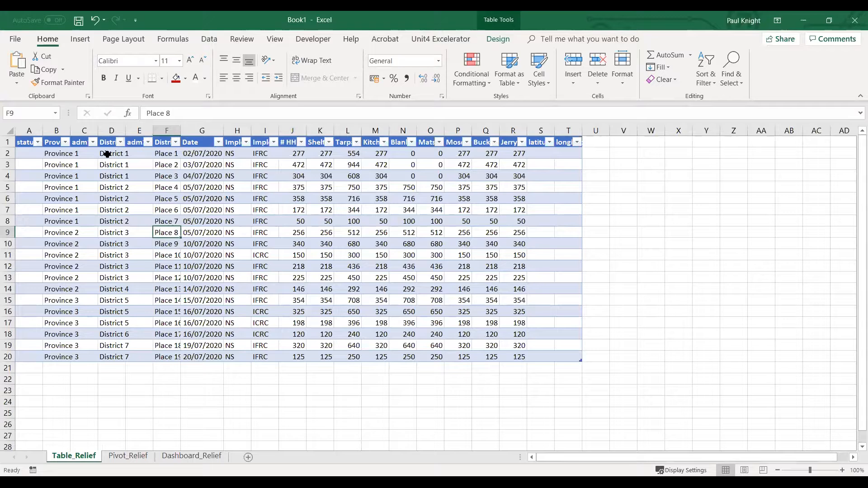
click(81, 43)
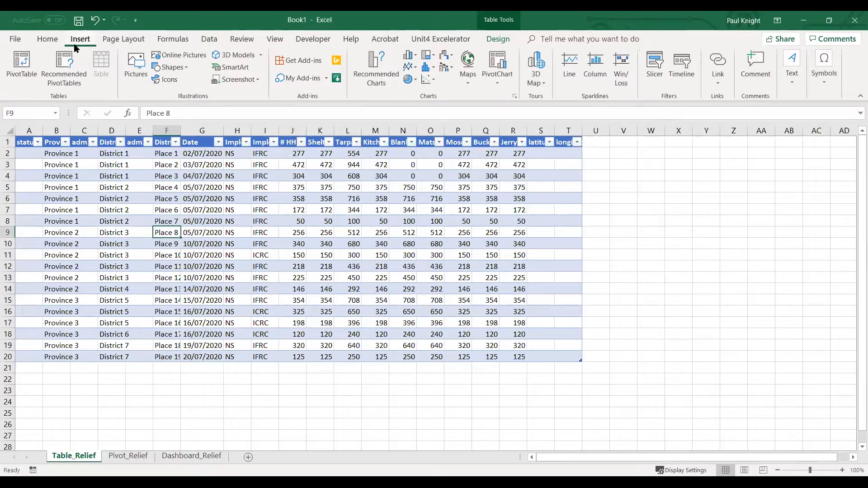
click(26, 58)
click(382, 298)
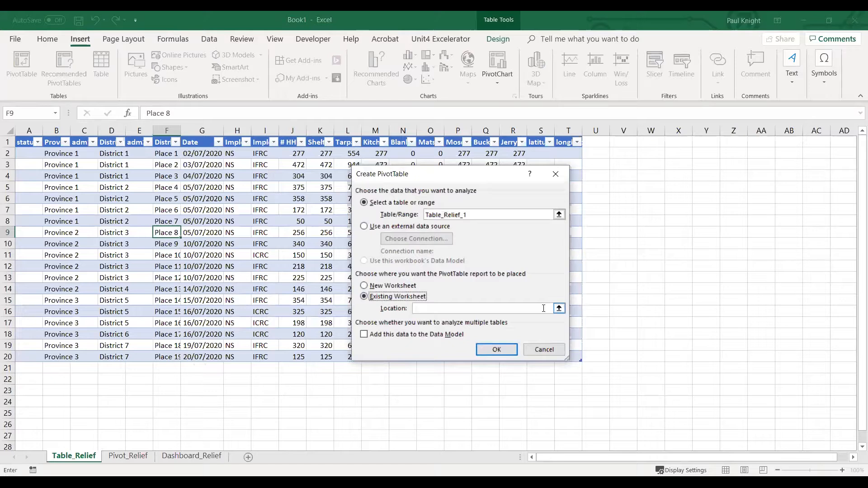
click(559, 308)
click(131, 456)
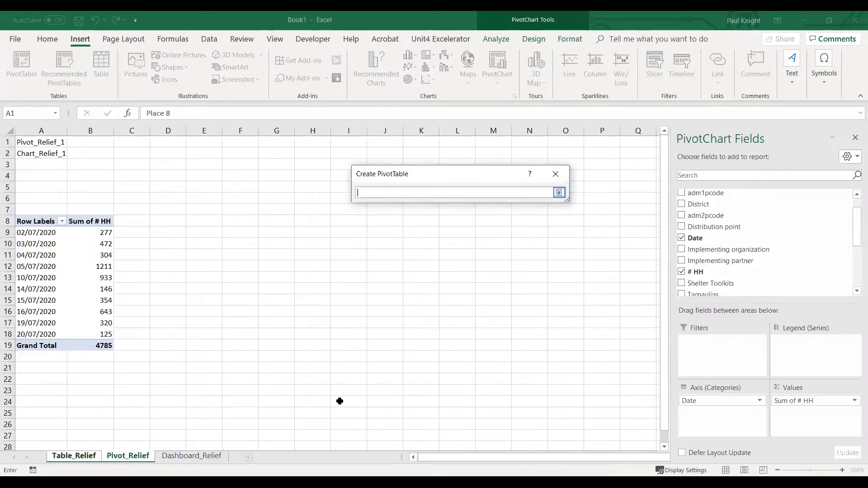
click(203, 221)
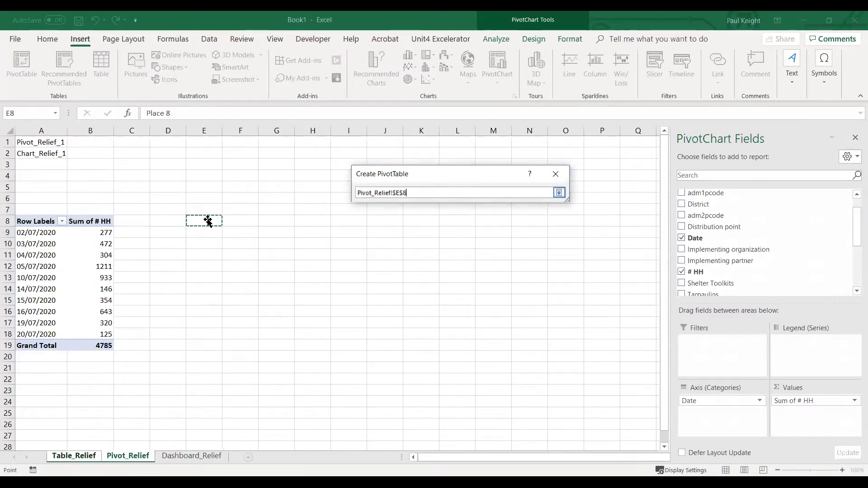
click(559, 193)
click(497, 349)
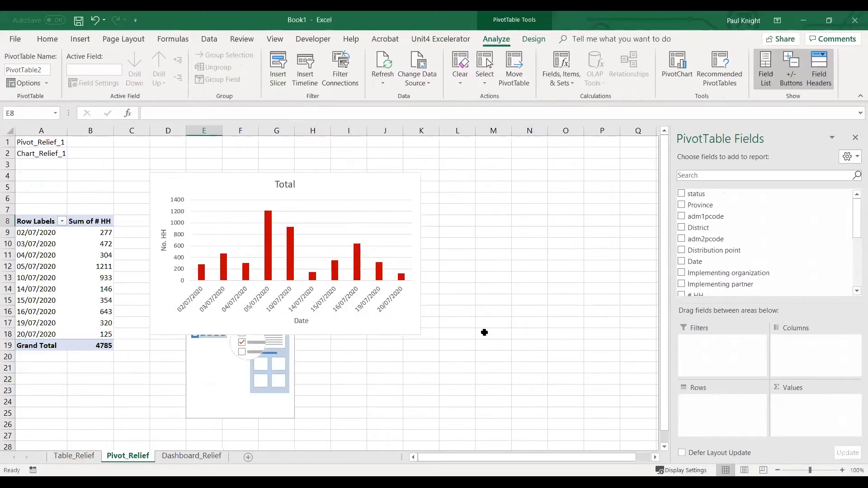
drag(182, 258, 56, 269)
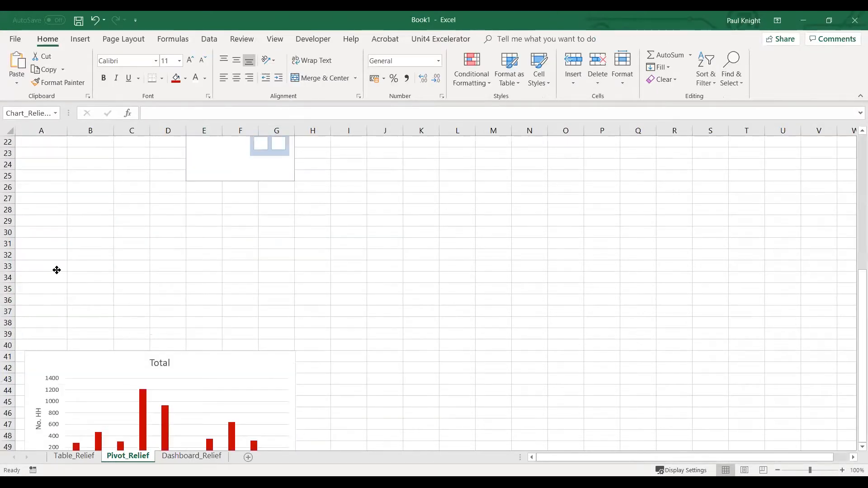
scroll(249, 246, up, 7)
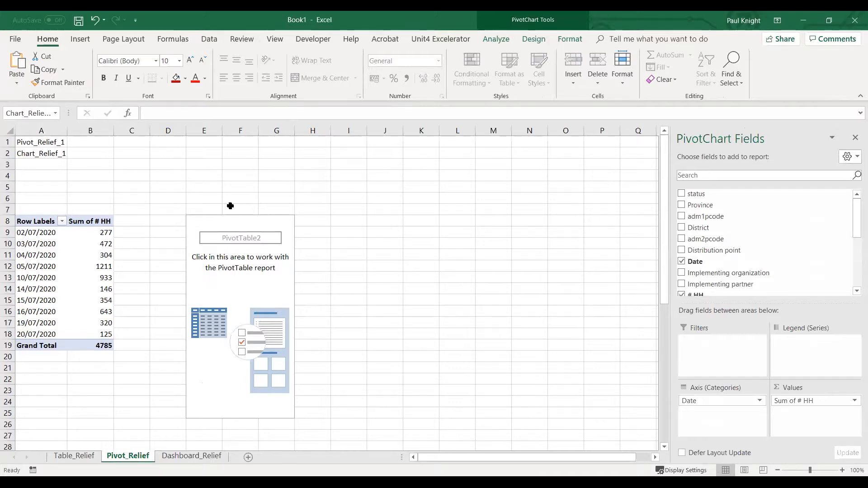
- Rename the new empty pivot table as Pivot_Relief_2
click(240, 220)
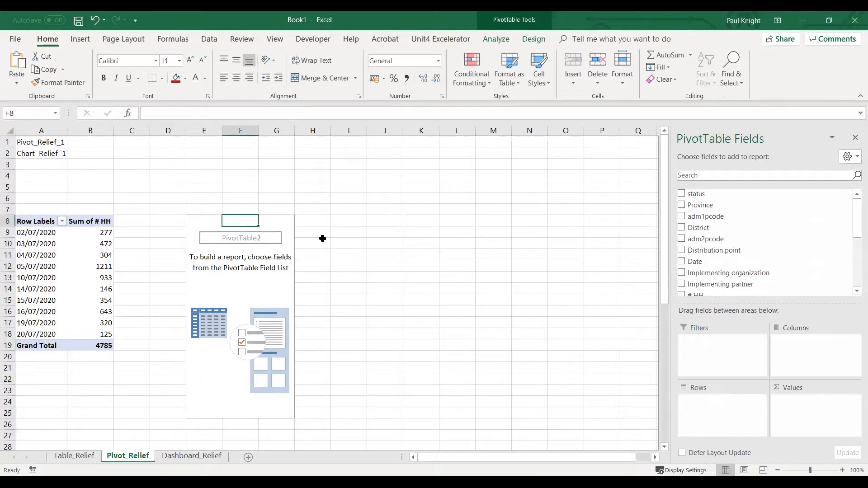
click(524, 40)
click(497, 39)
double_click(23, 71)
click(23, 71)
drag(23, 71, 57, 72)
text(_Relief_2)
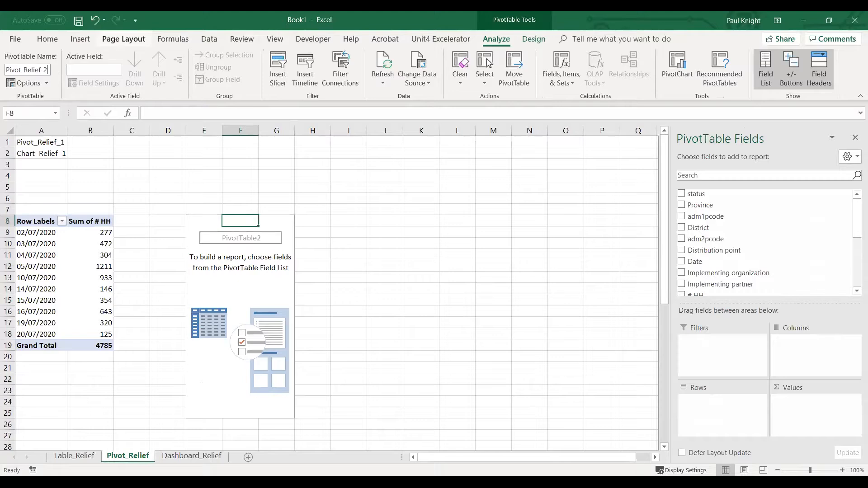
key(Return)
- Enter the label "Pivot_Relief_2" in E1 above the new pivot table
key(Up)
key(Up)
key(Up)
key(Up)
key(Up)
key(Up)
key(Up)
key(Left)
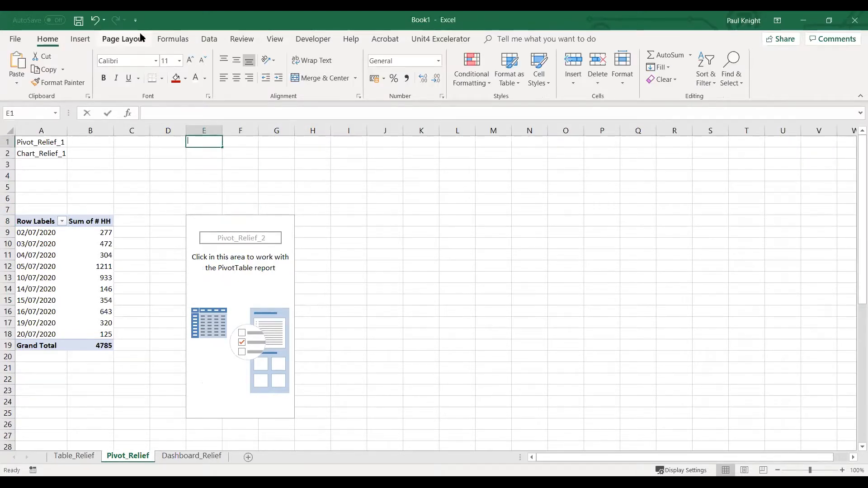
text(Pivot_Relief_2)
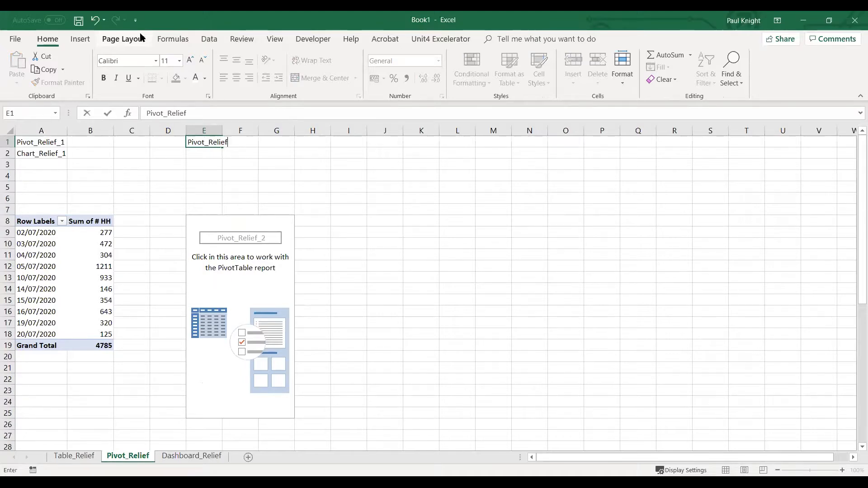
key(Return)
- Add the Tarpaulins field to Pivot_Relief_2 as a summed value
click(211, 221)
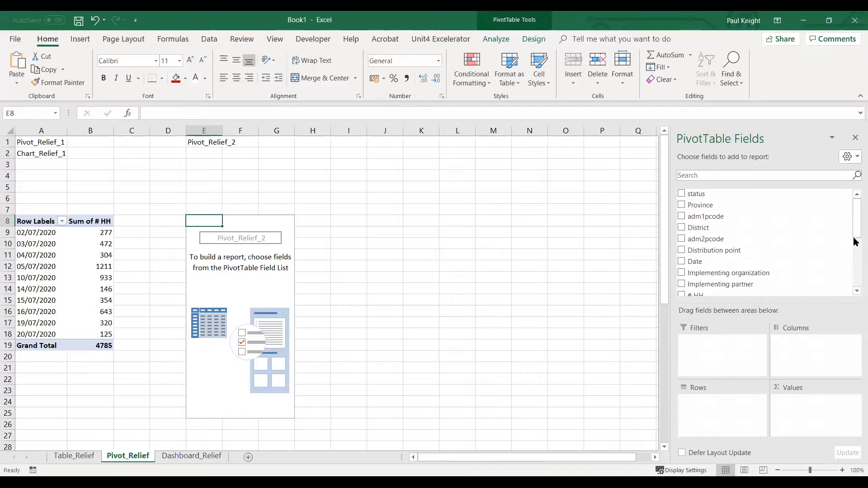
drag(857, 229, 855, 245)
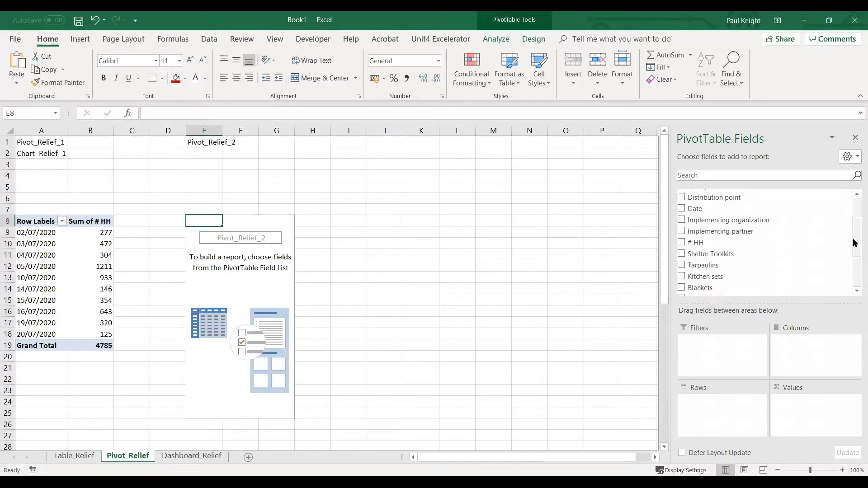
click(683, 262)
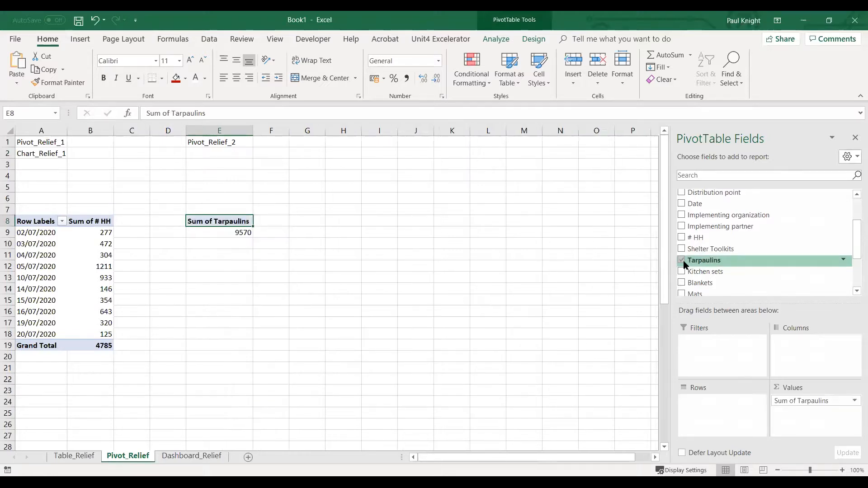
click(238, 235)
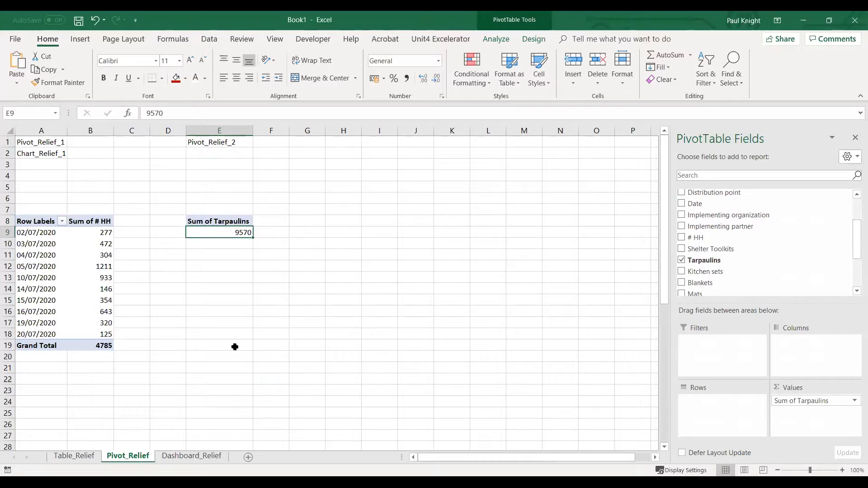
- Review the slicers on the Dashboard_Relief sheet against the tarpaulins pivot table on Pivot_Relief
click(192, 456)
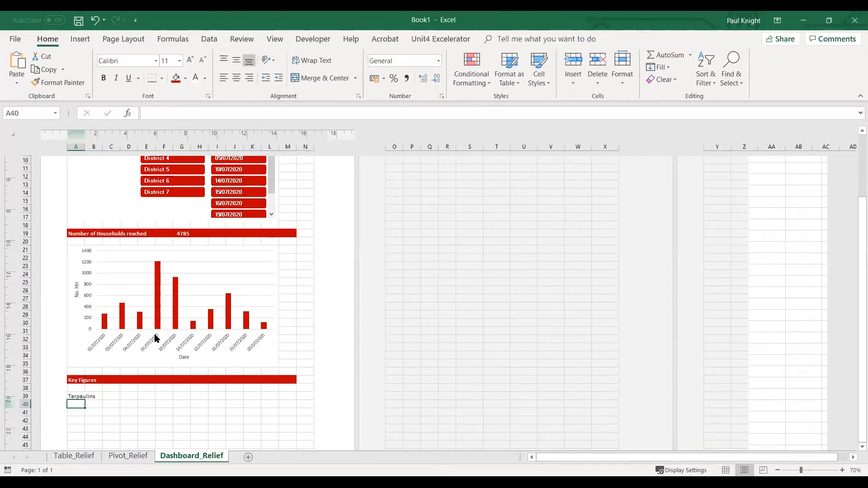
scroll(190, 316, up, 3)
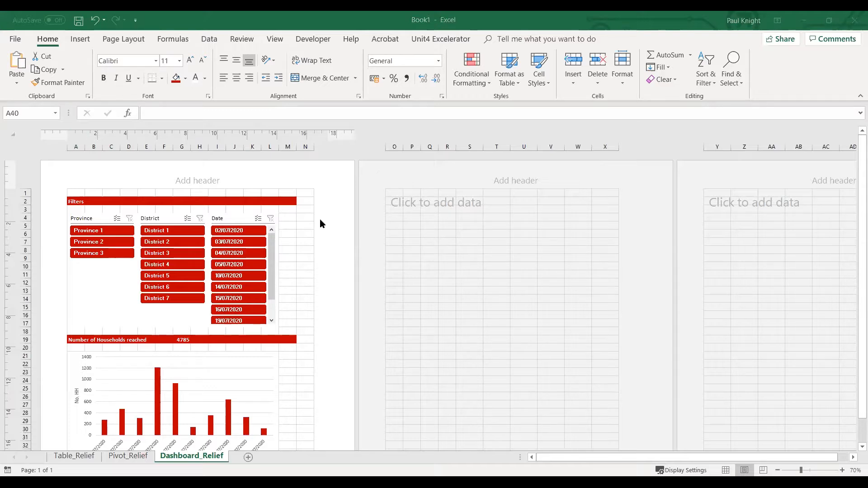
click(122, 457)
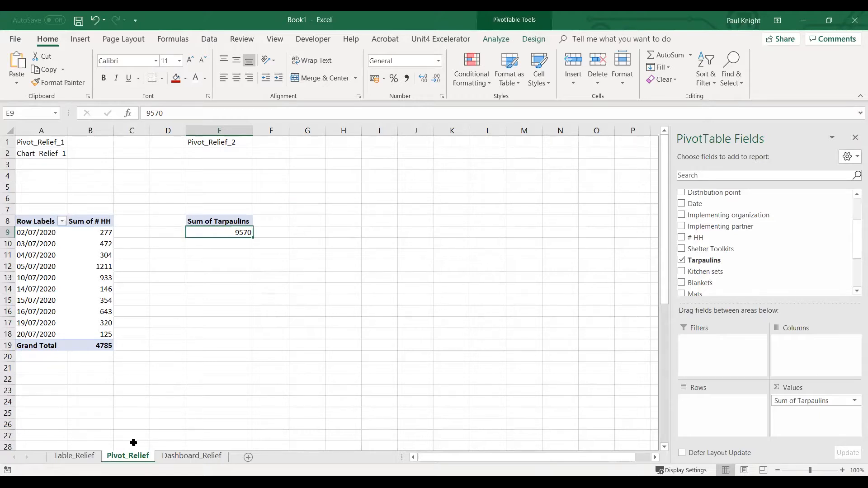
click(192, 456)
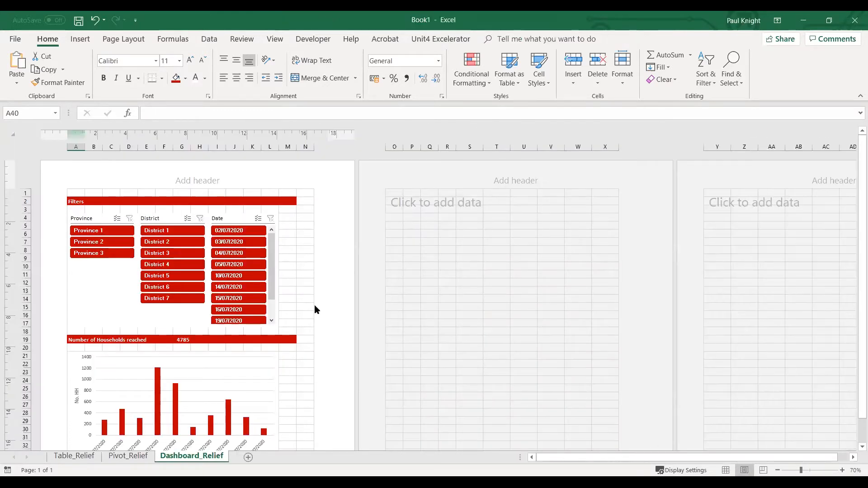
- Merge and center C39:D39 beside the Tarpaulins label and link it to the Sum of Tarpaulins value on Pivot_Relief
scroll(313, 306, down, 5)
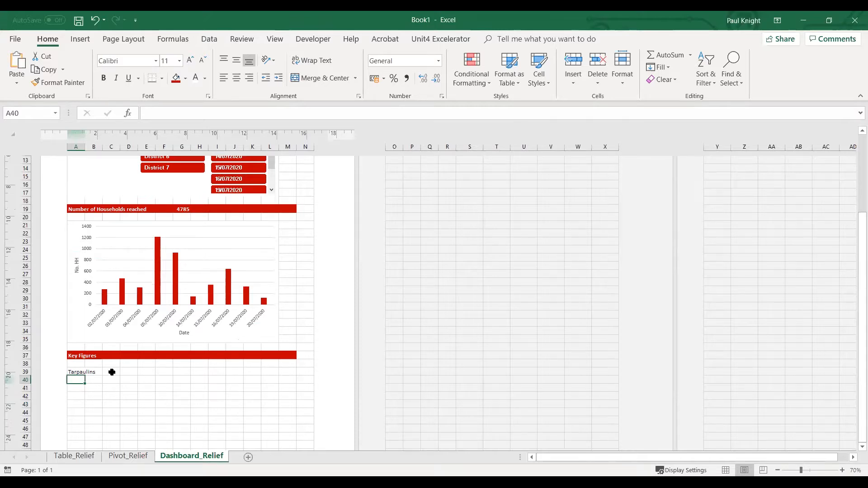
drag(114, 372, 131, 370)
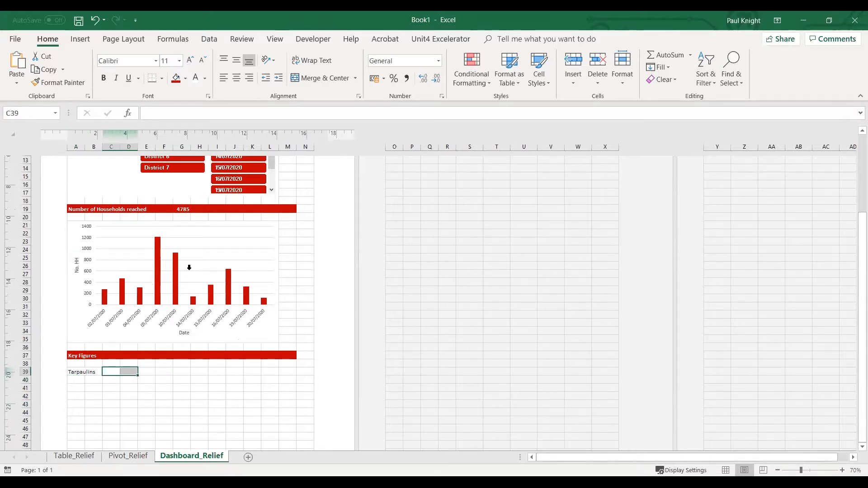
click(313, 79)
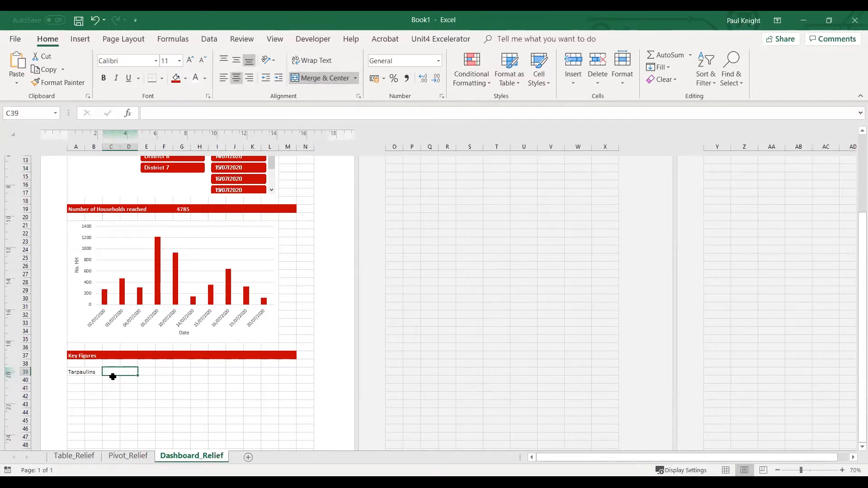
text(=)
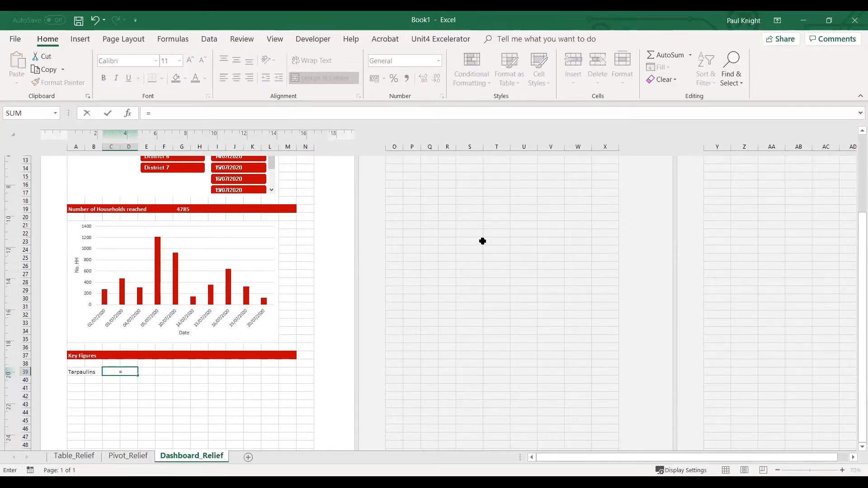
click(139, 459)
click(242, 231)
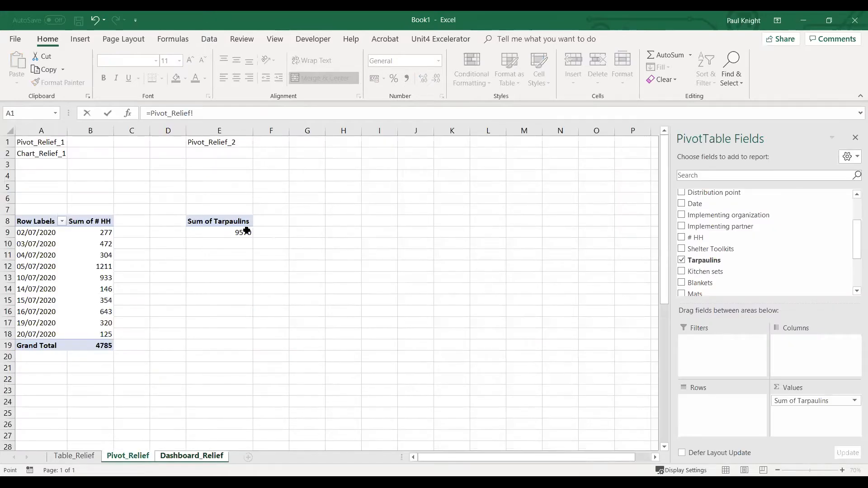
key(Return)
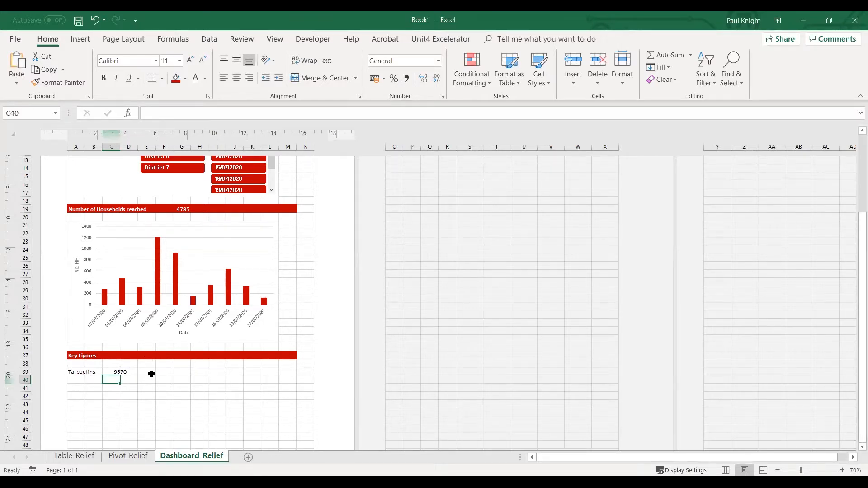
- Test the Province slicer by filtering to Province 1, compare the chart and Tarpaulins figure, and clear the filter
scroll(257, 391, up, 1)
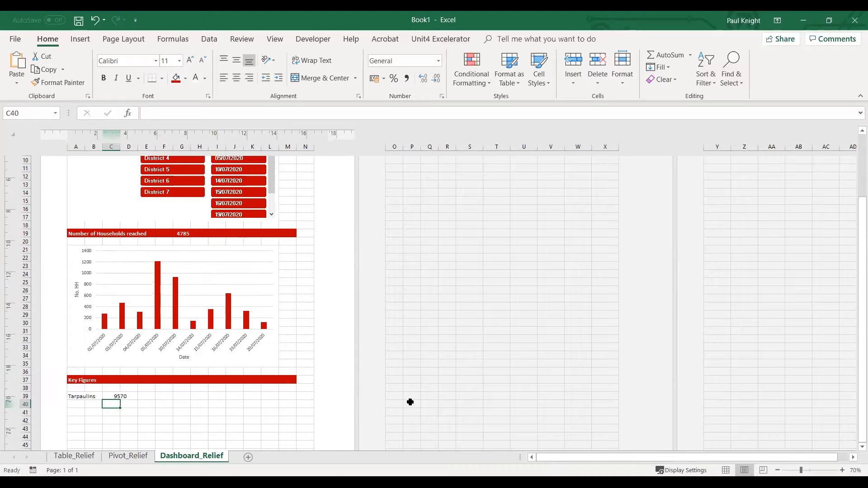
click(860, 96)
scroll(266, 361, up, 4)
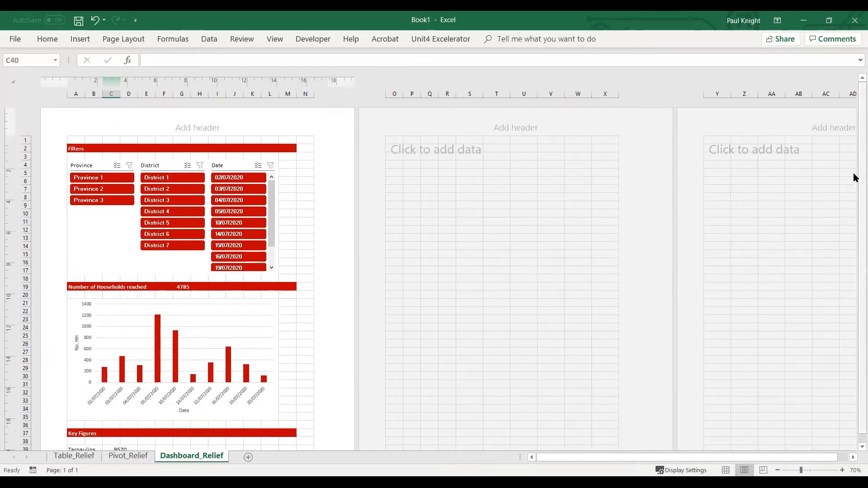
drag(861, 186, 861, 195)
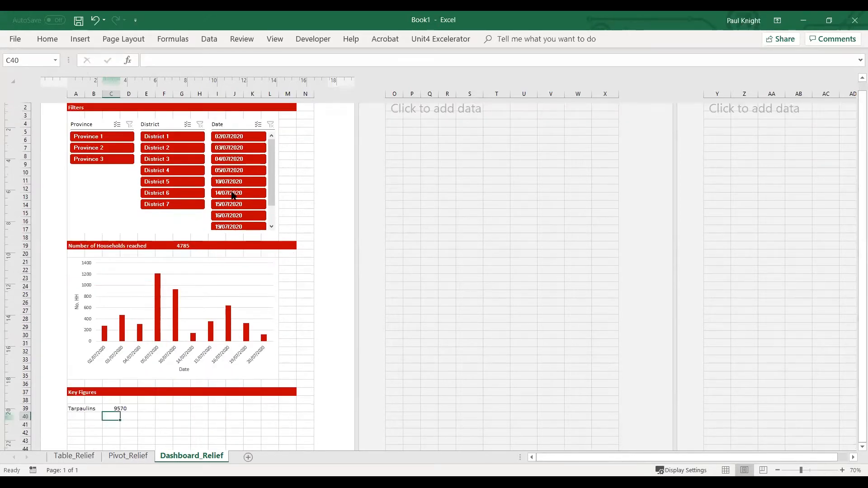
click(85, 136)
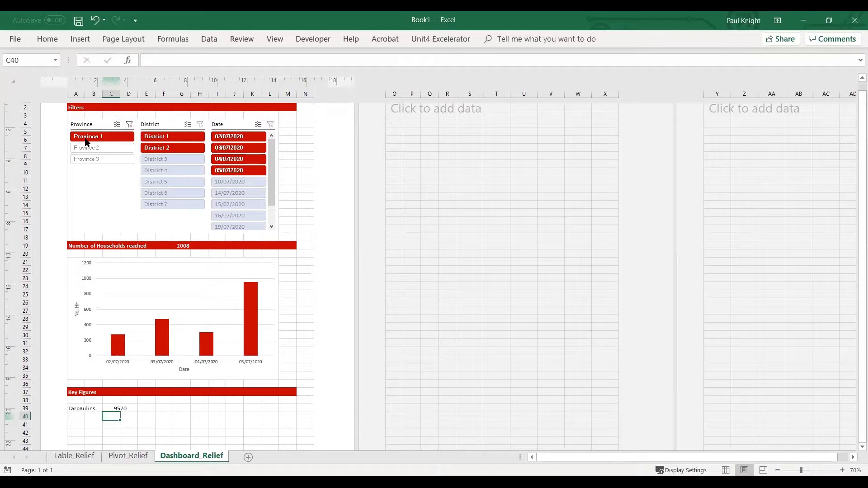
click(129, 124)
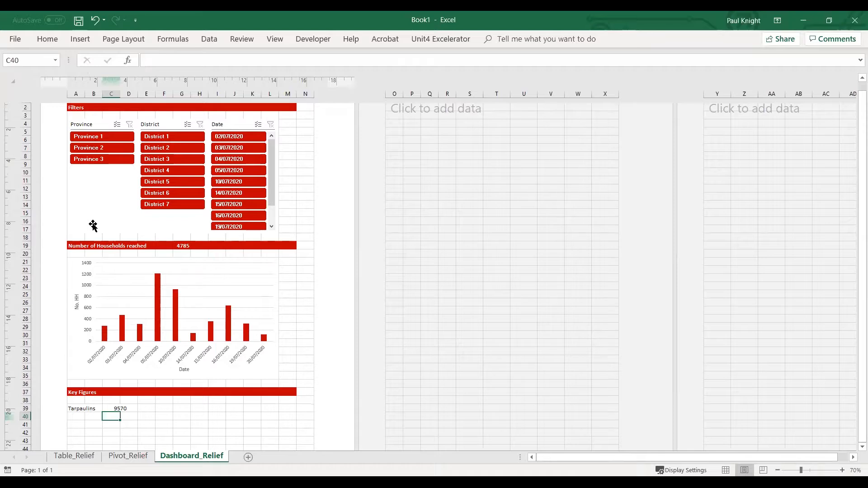
- Connect the Province slicer to Pivot_Relief_2 through its report connections, keeping Pivot_Relief_1 connected
right_click(111, 191)
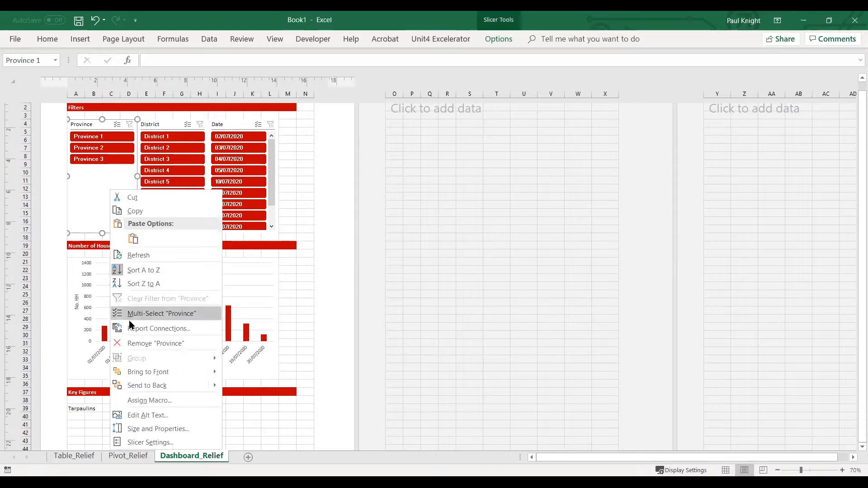
click(202, 330)
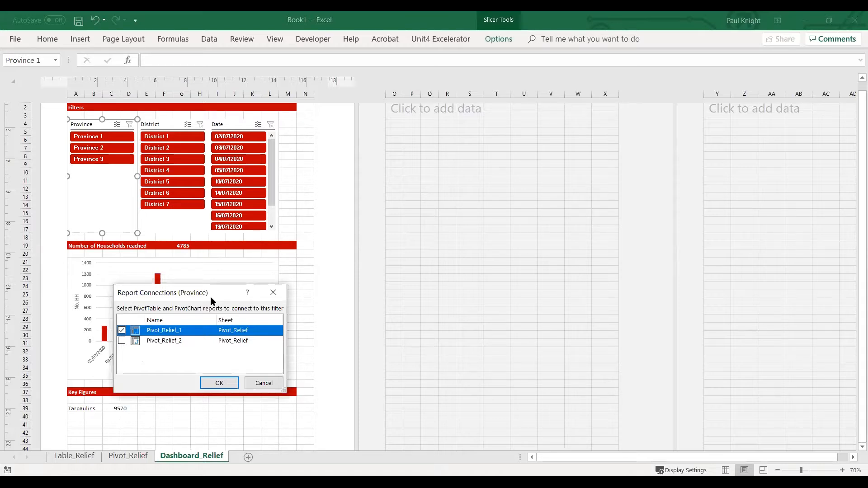
drag(211, 296, 391, 168)
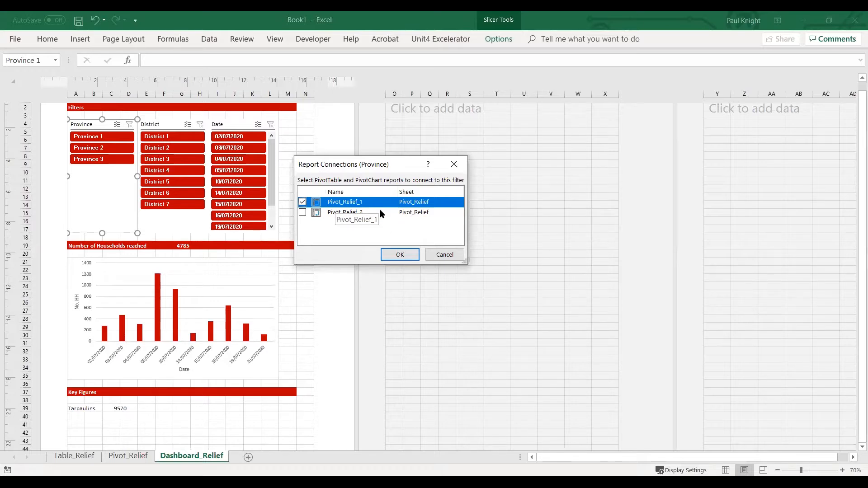
click(302, 212)
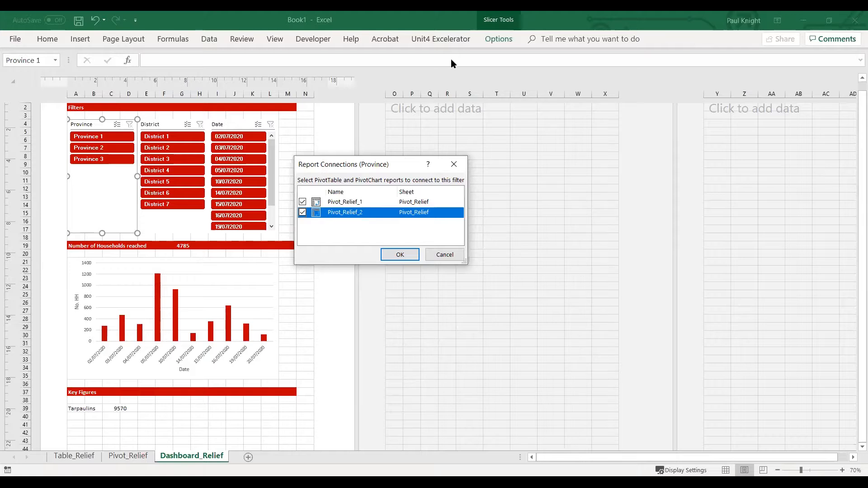
click(405, 261)
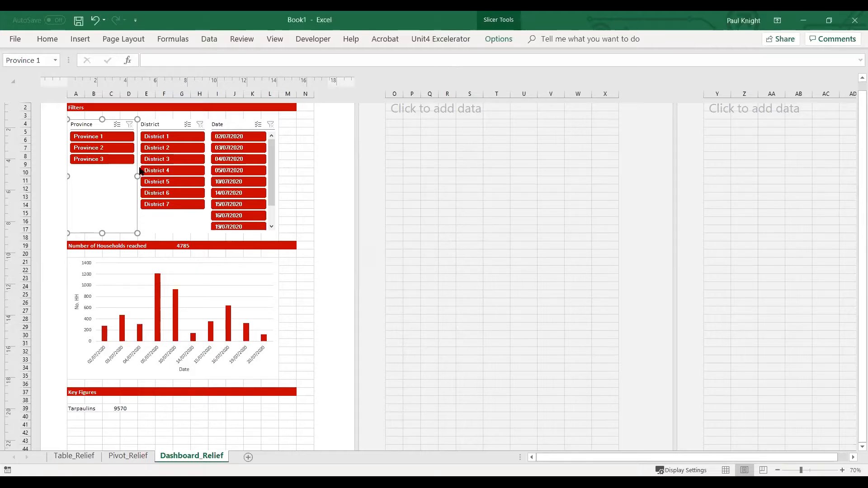
click(303, 195)
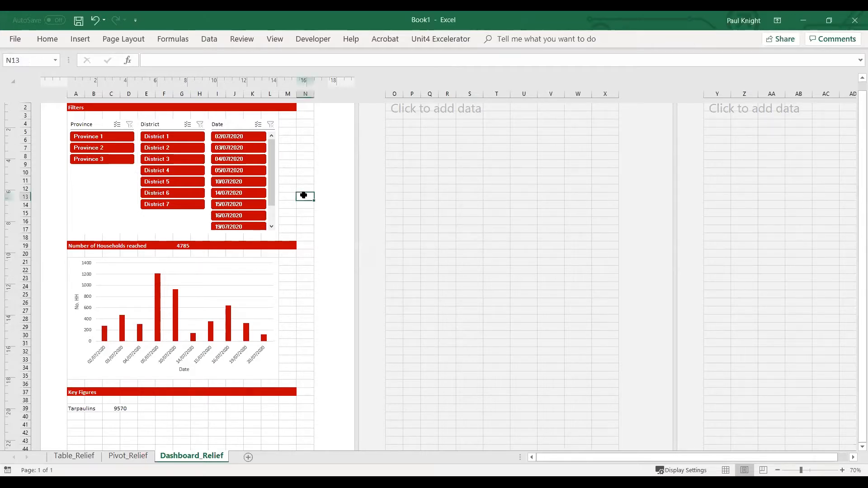
- Check the Tarpaulins figure's response to filtering by Province 1 and by District 1, clearing each filter
click(82, 140)
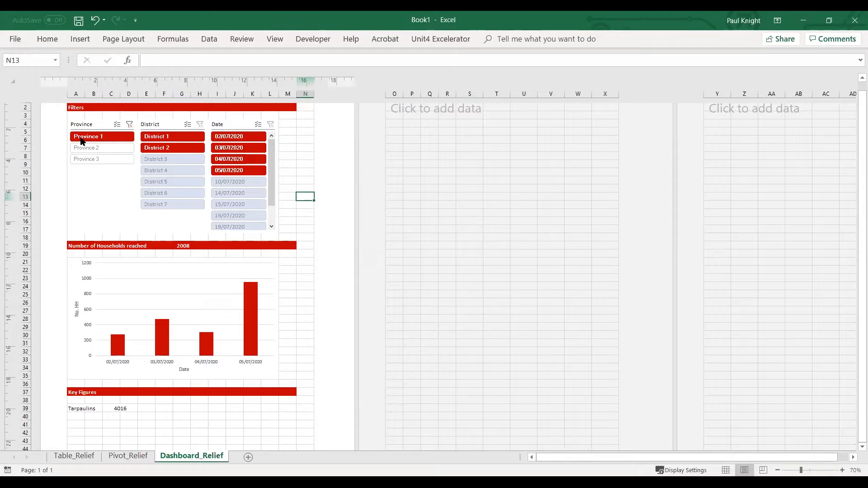
click(130, 124)
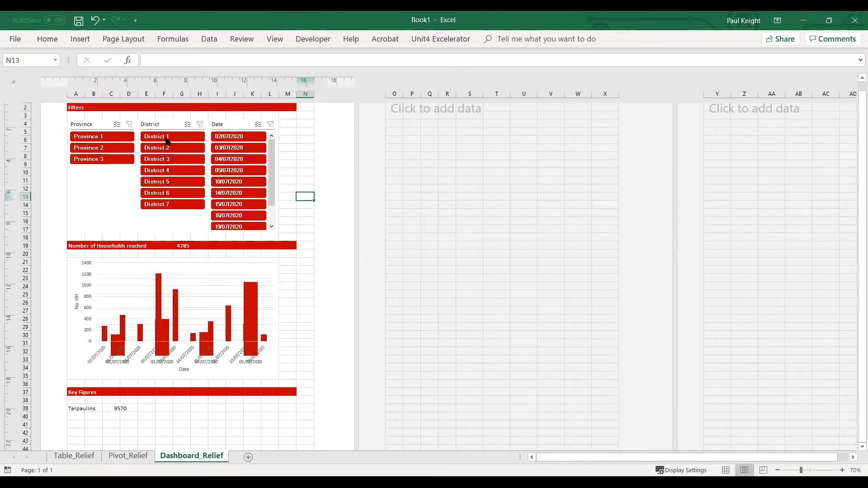
click(167, 141)
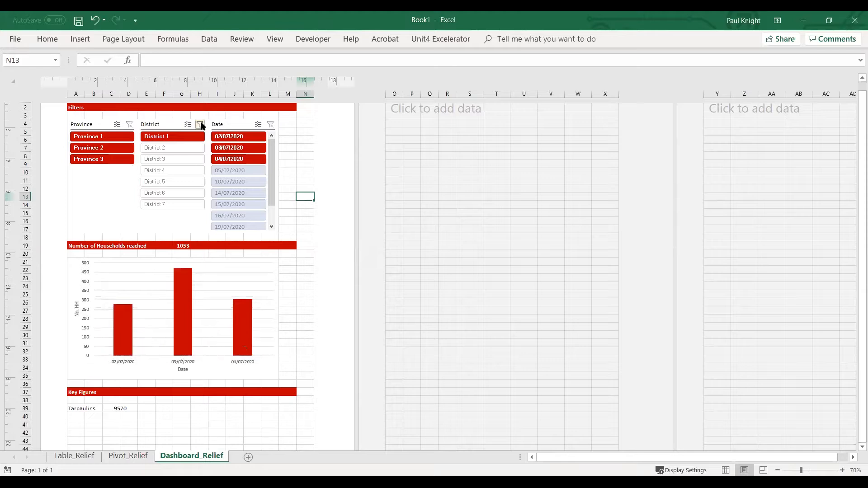
click(200, 124)
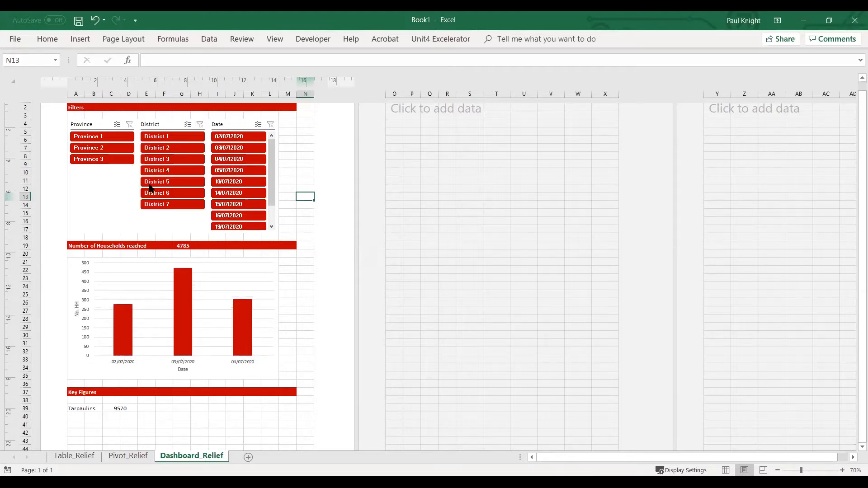
click(176, 222)
click(179, 140)
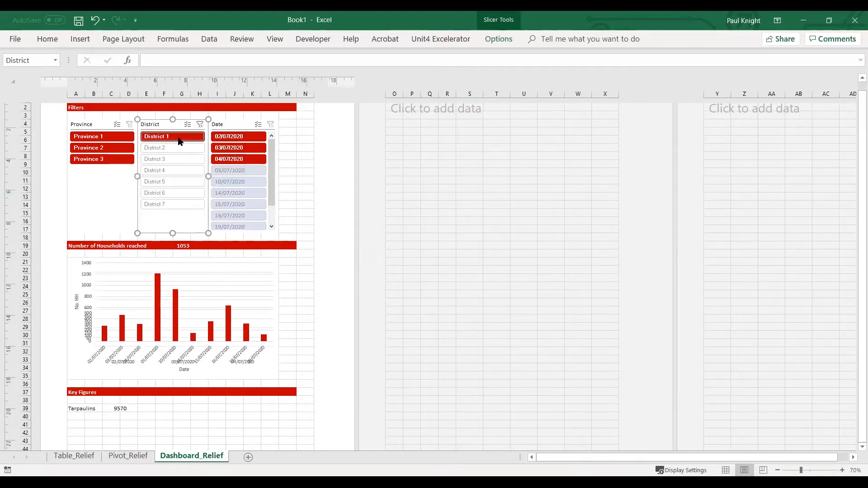
click(199, 124)
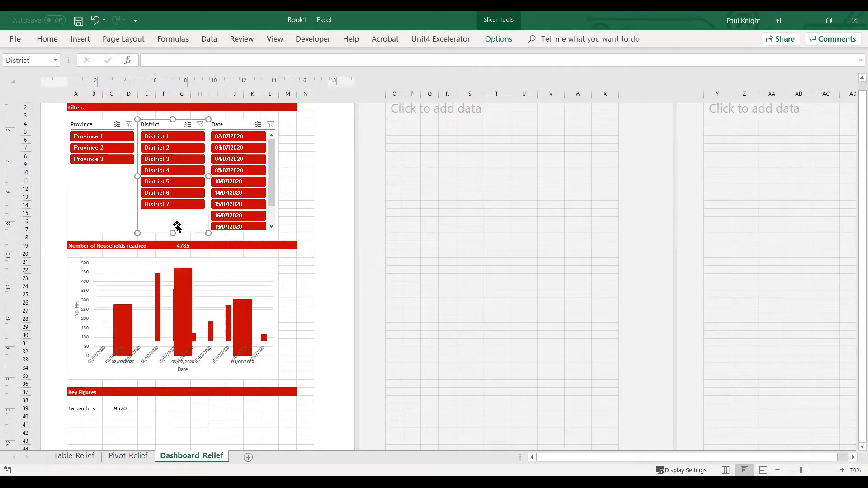
- Connect the District slicer to Pivot_Relief_2 through its report connections
right_click(179, 216)
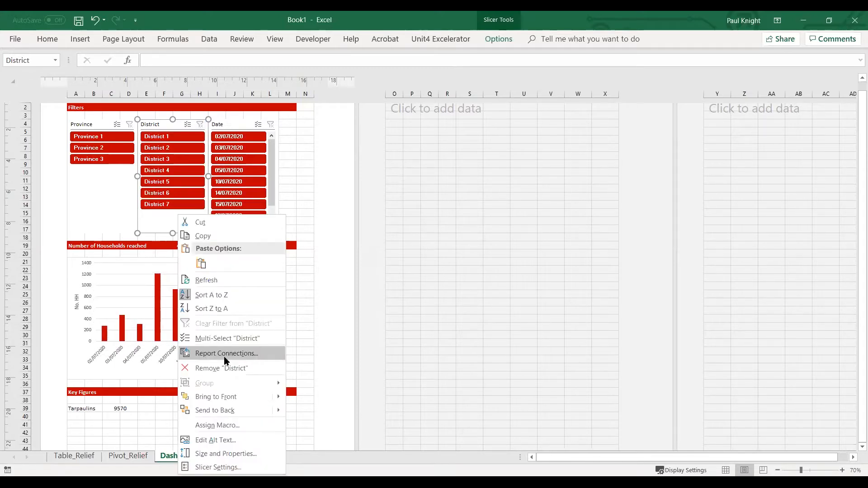
click(226, 353)
click(146, 367)
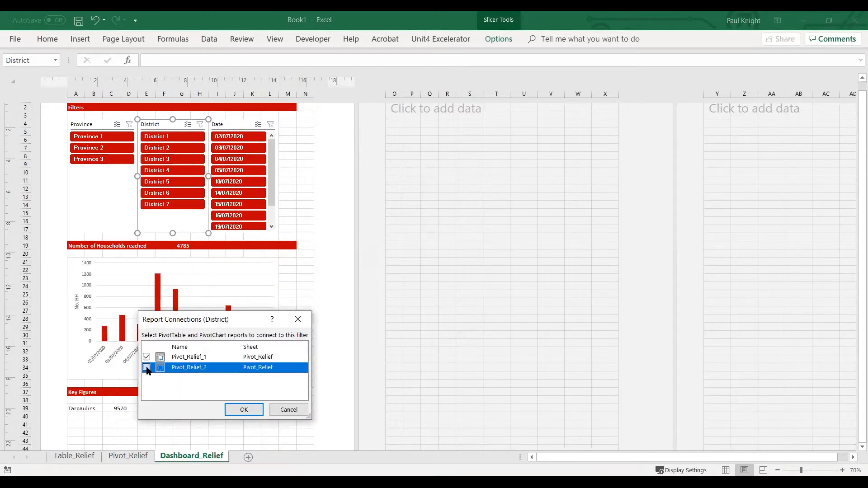
click(244, 409)
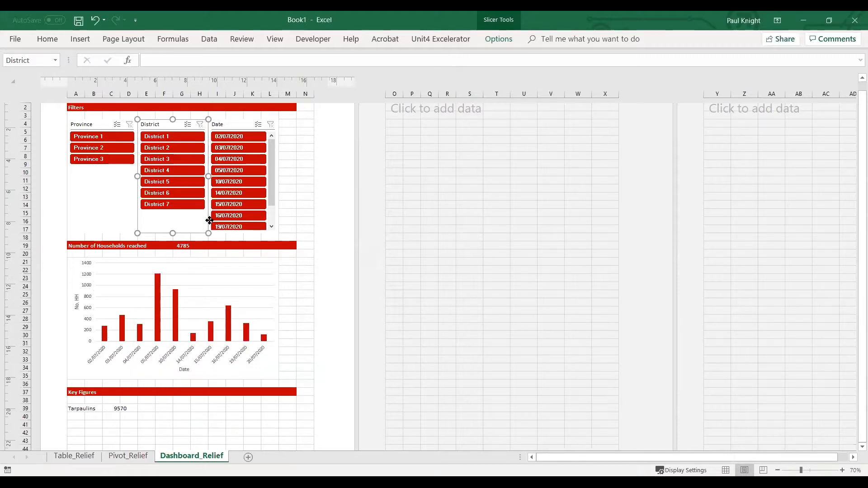
- Connect the Date slicer to Pivot_Relief_2 through its report connections
right_click(211, 217)
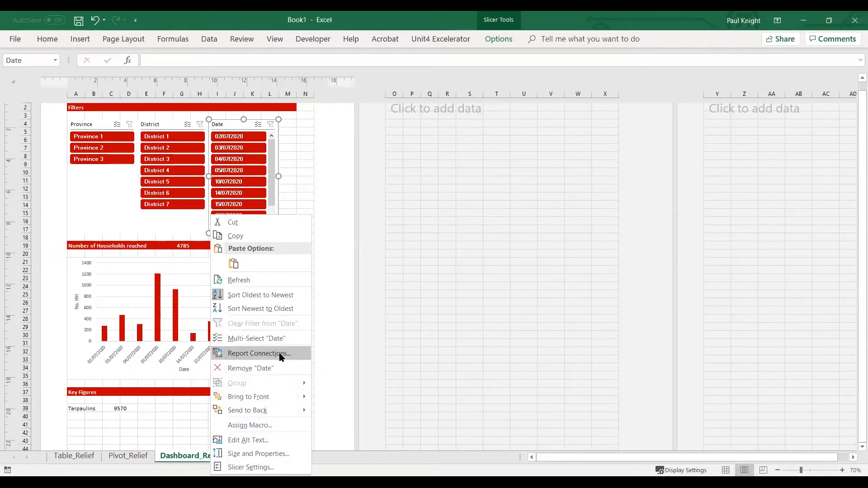
click(280, 353)
click(202, 367)
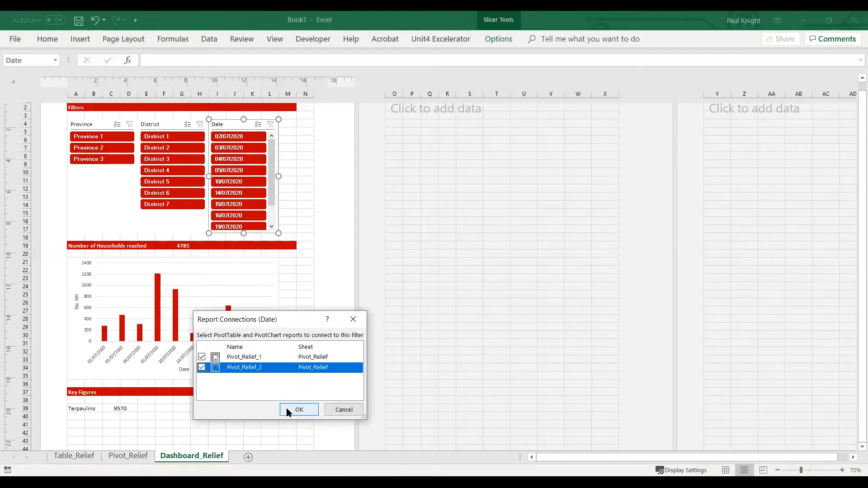
key(Return)
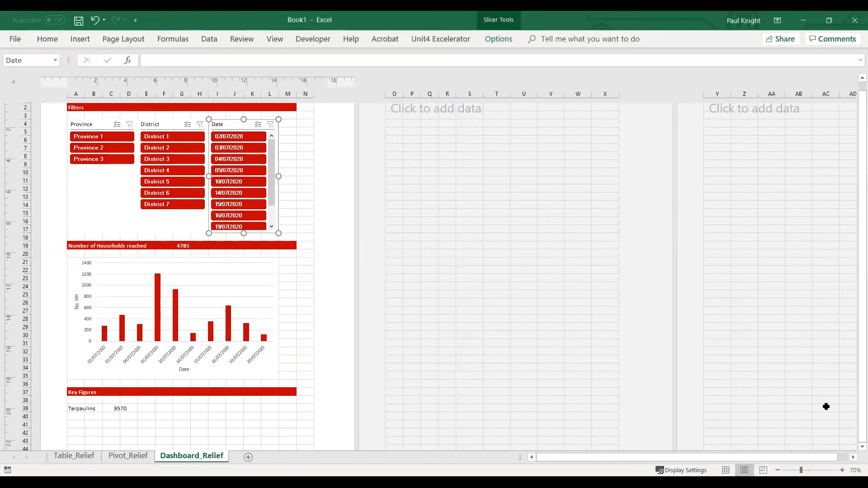
- Enter the title "Country Relief Dashboard" in the left section of the Dashboard_Relief page header
click(777, 470)
click(777, 470)
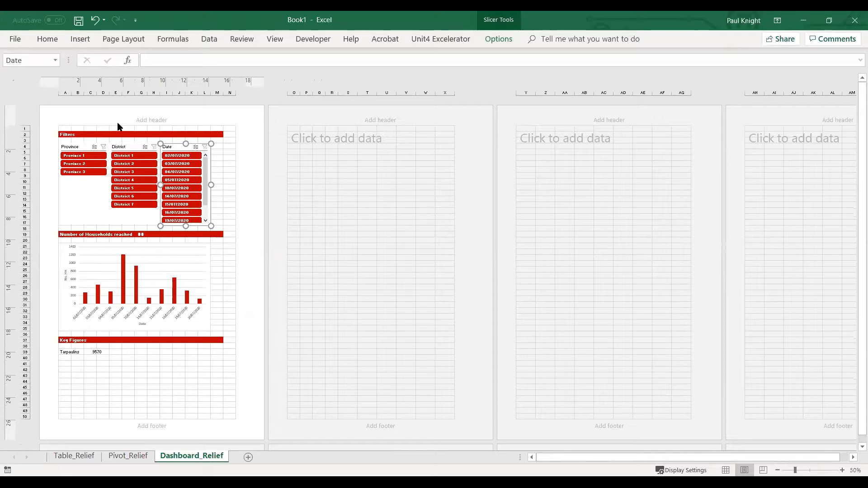
click(101, 118)
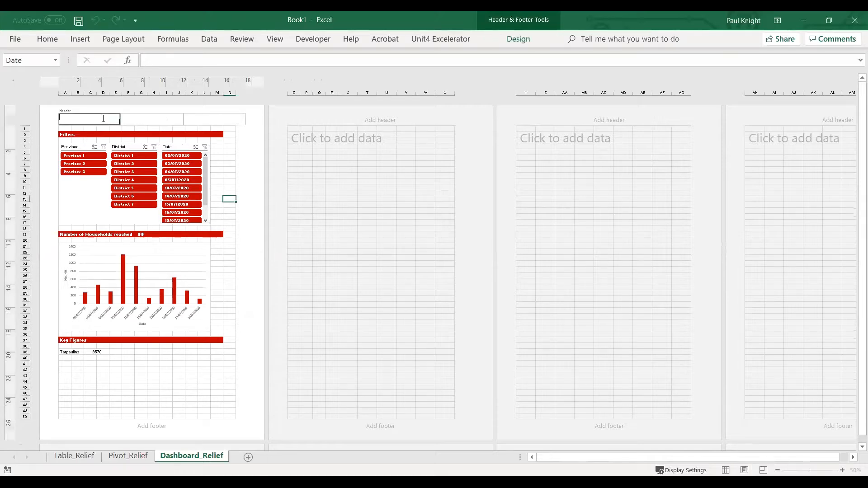
click(16, 41)
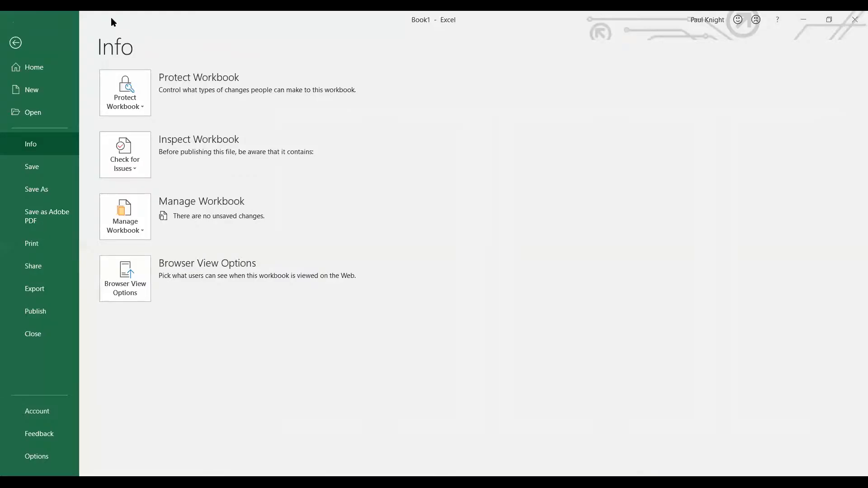
key(Escape)
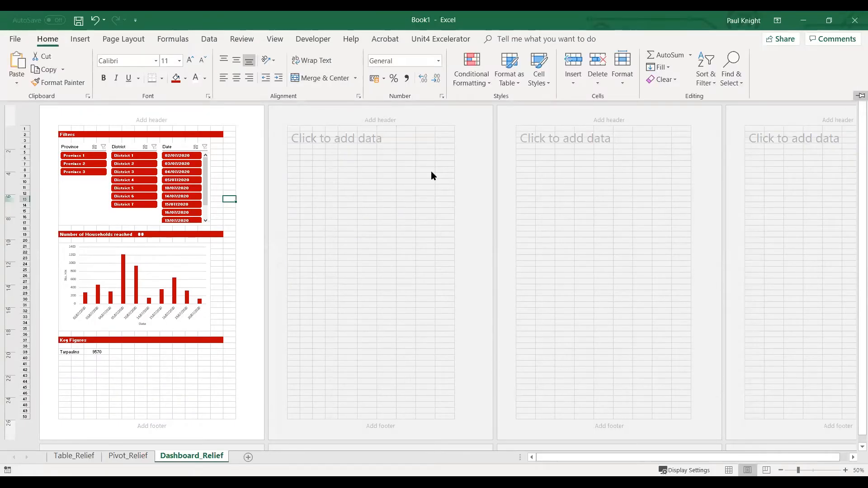
click(76, 168)
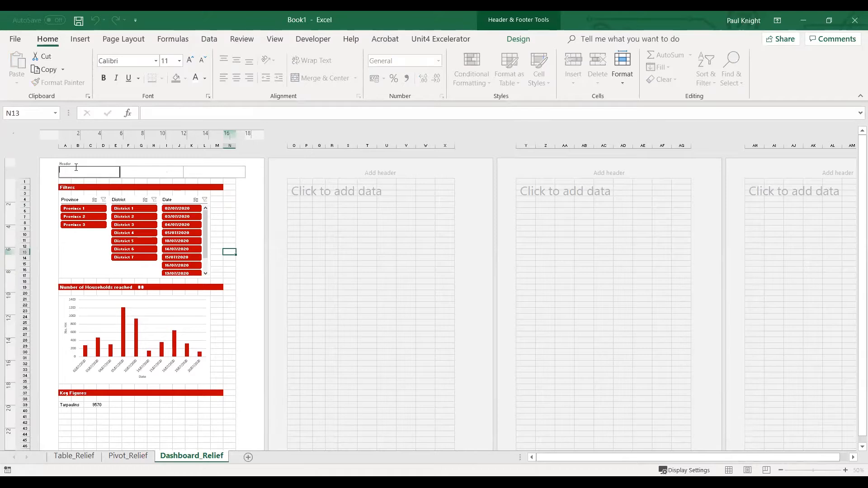
text(Country: F)
click(213, 172)
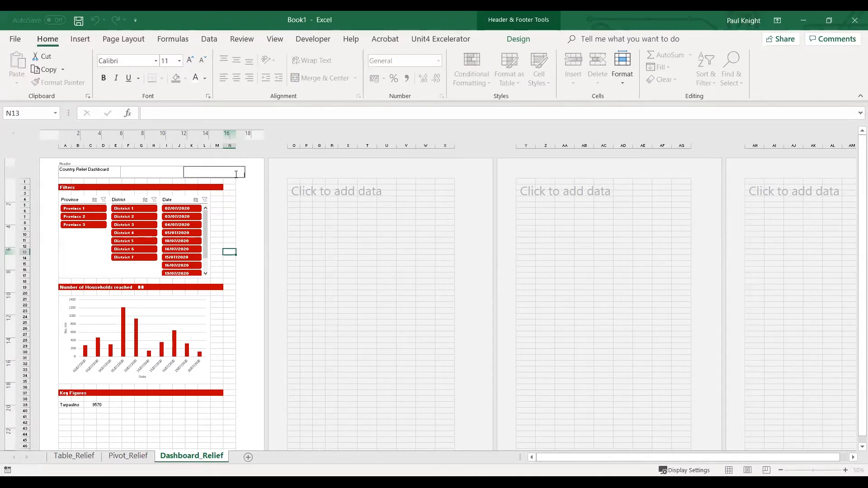
click(515, 39)
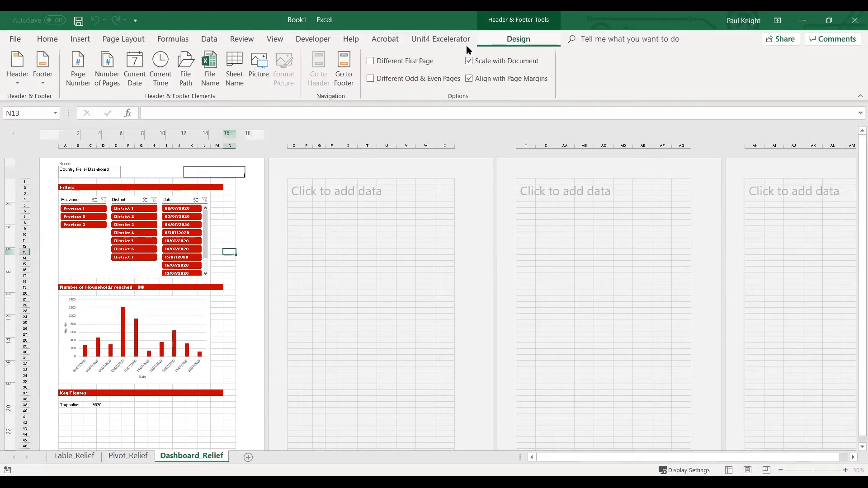
click(259, 85)
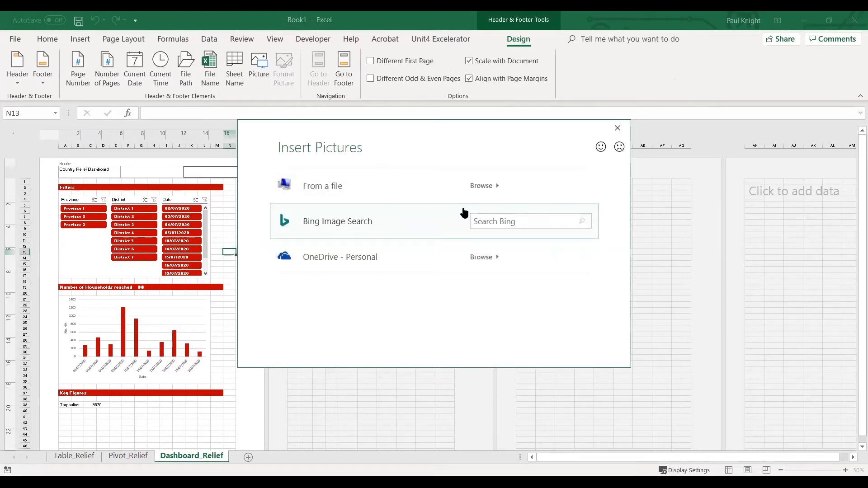
click(486, 221)
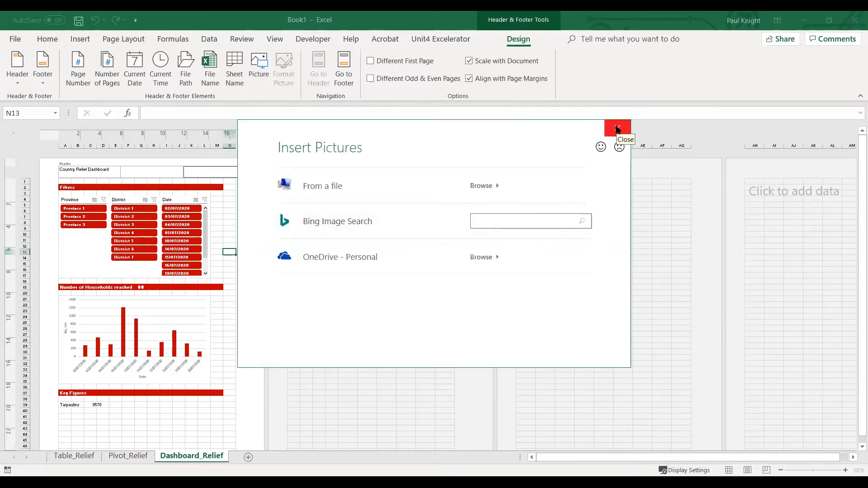
key(Escape)
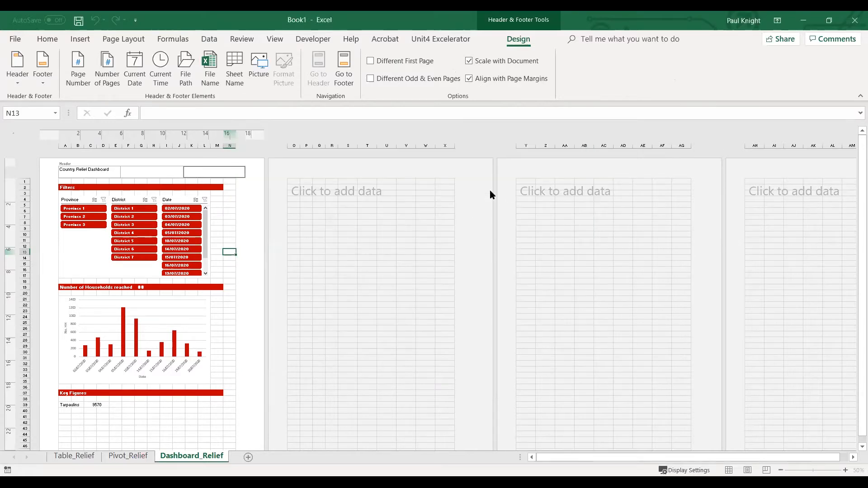
click(114, 427)
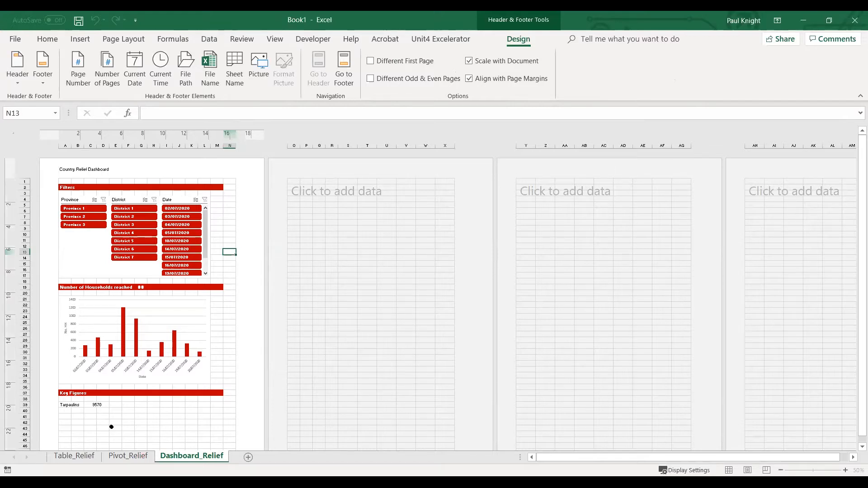
click(71, 415)
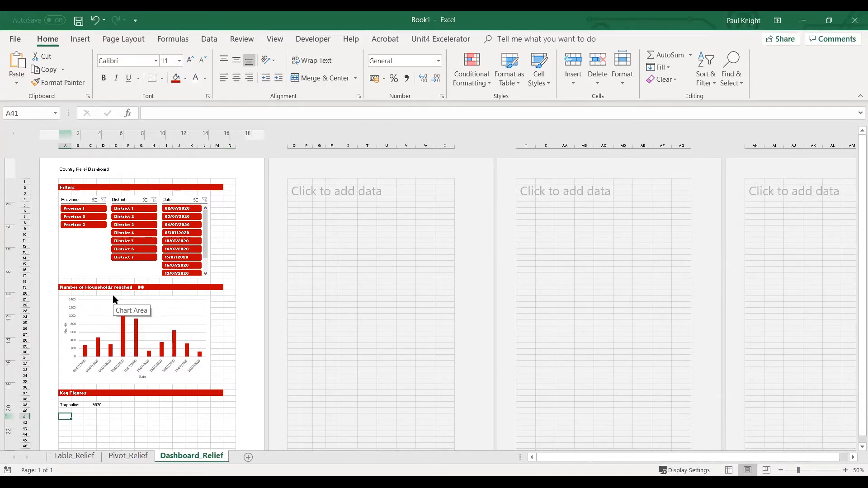
- Review the table's first empty row in Table_Relief, the Pivot_Relief pivots, and the Province slicer on Dashboard_Relief
click(82, 458)
drag(39, 371, 566, 370)
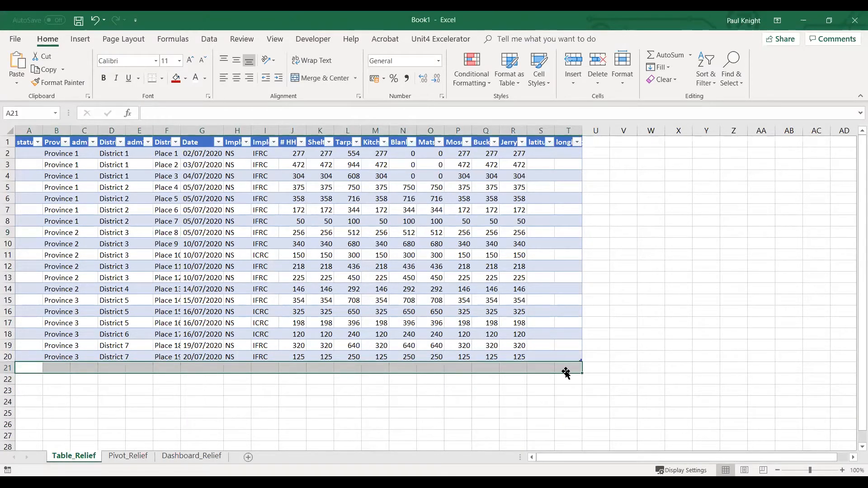
click(125, 457)
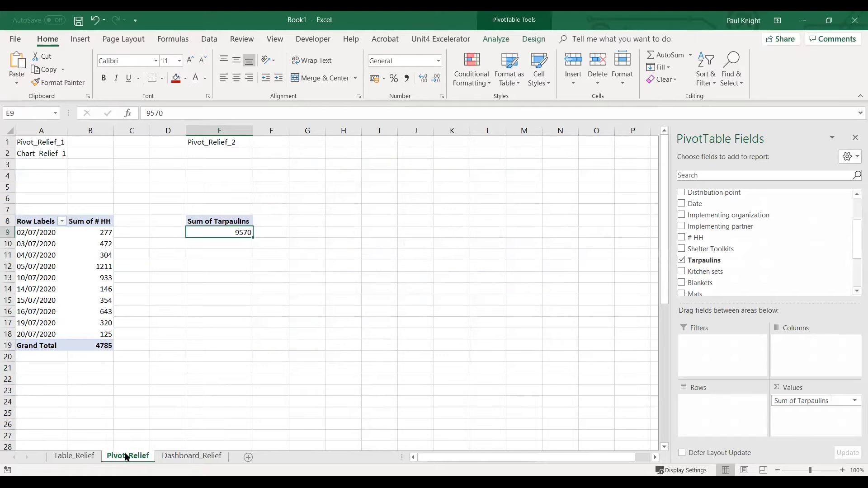
click(168, 457)
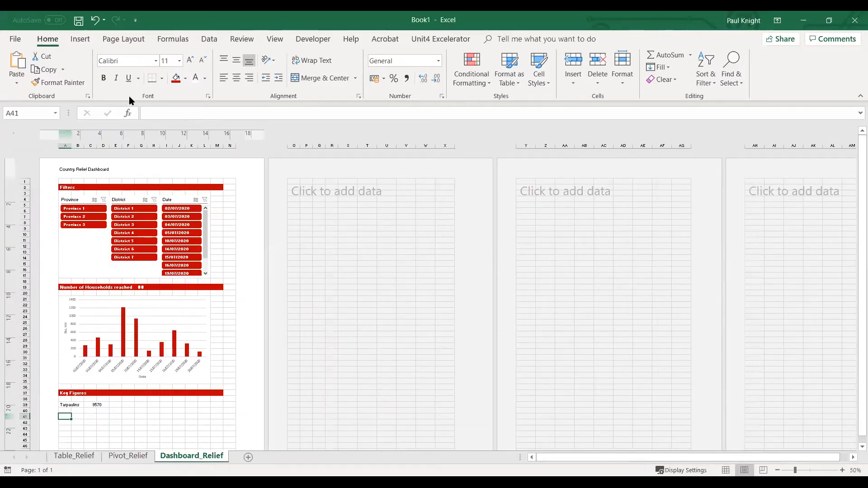
click(210, 41)
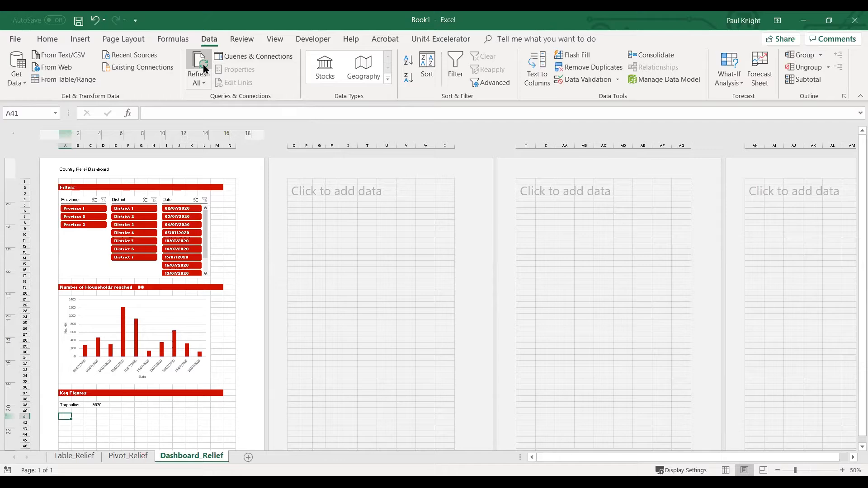
click(79, 246)
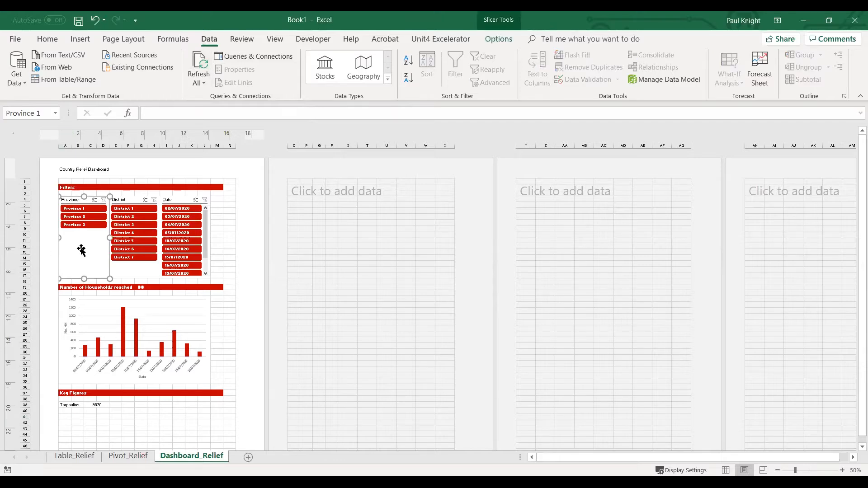
- Enter "Province 4" in cell B21 of Table_Relief, refresh all data, and check the slicers on Dashboard_Relief
click(74, 455)
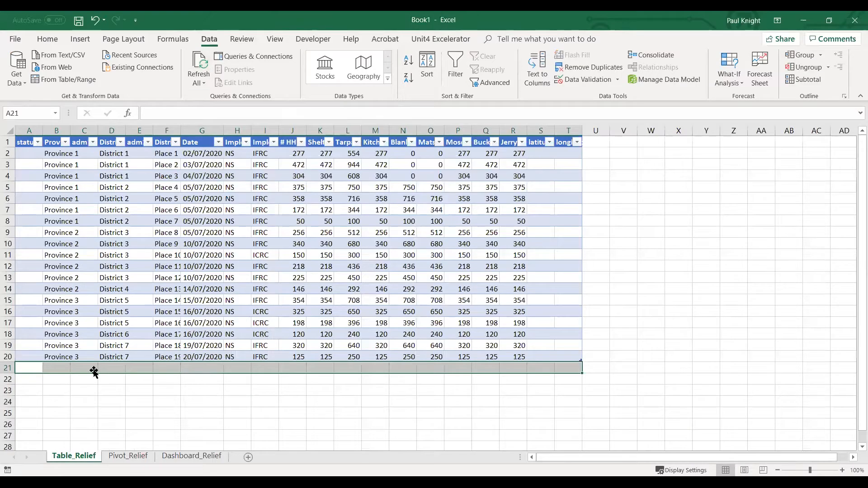
click(58, 368)
text(Provice)
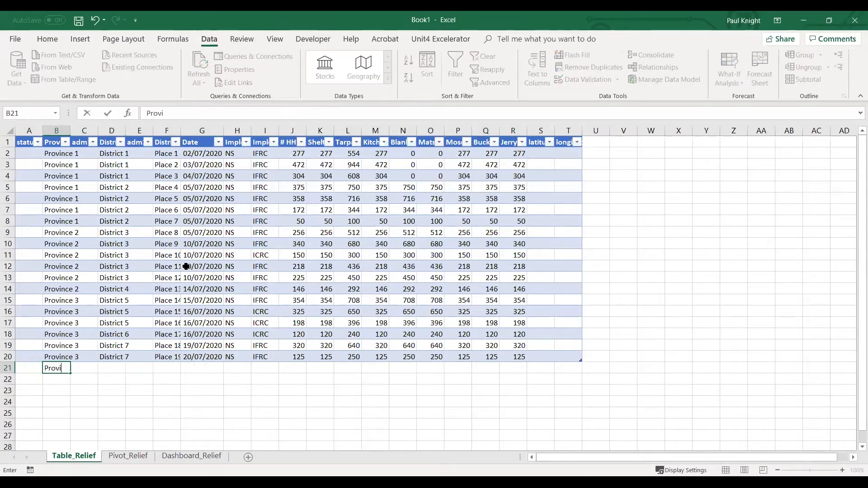
key(BackSpace)
key(BackSpace)
text(nce 4)
key(Return)
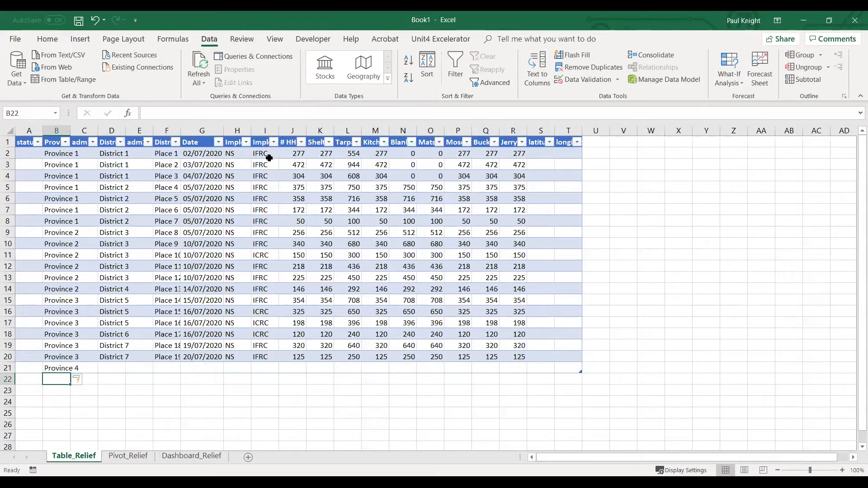
click(131, 456)
click(192, 456)
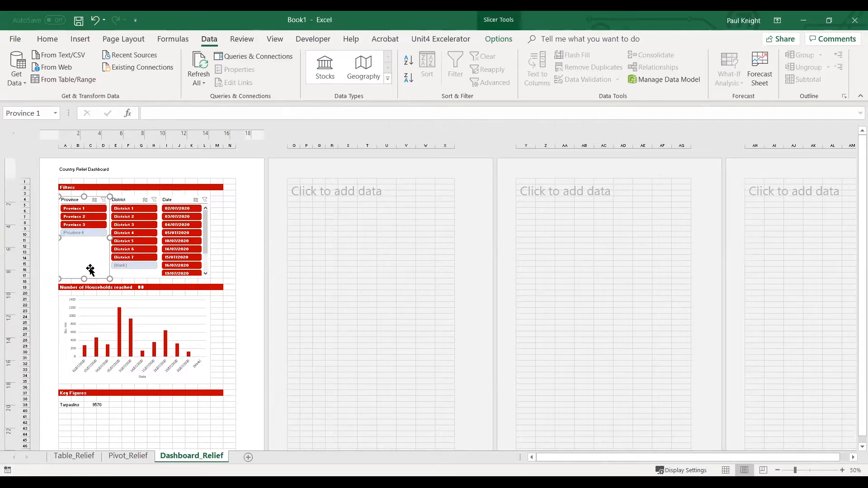
- Delete the Province 4 row from Table_Relief and refresh all data
click(91, 457)
click(8, 367)
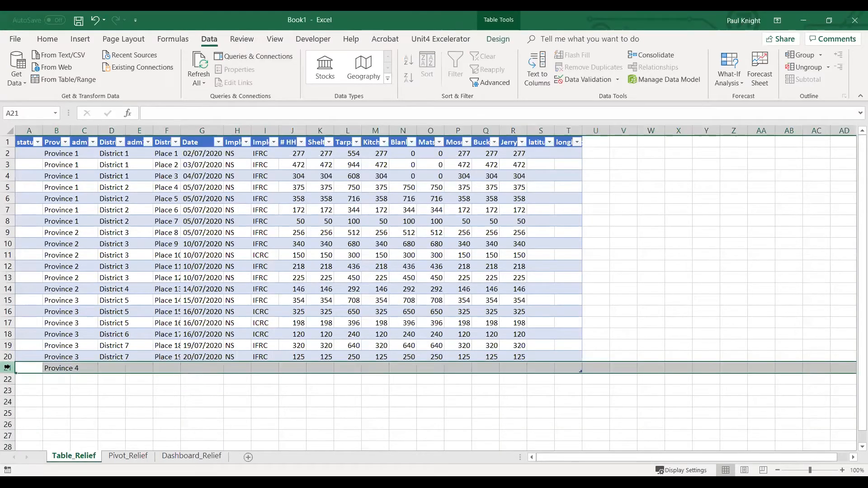
right_click(7, 368)
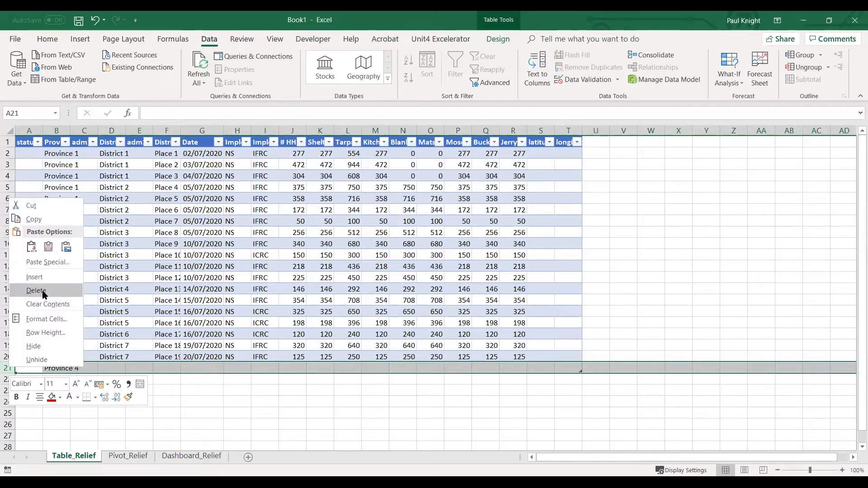
click(44, 291)
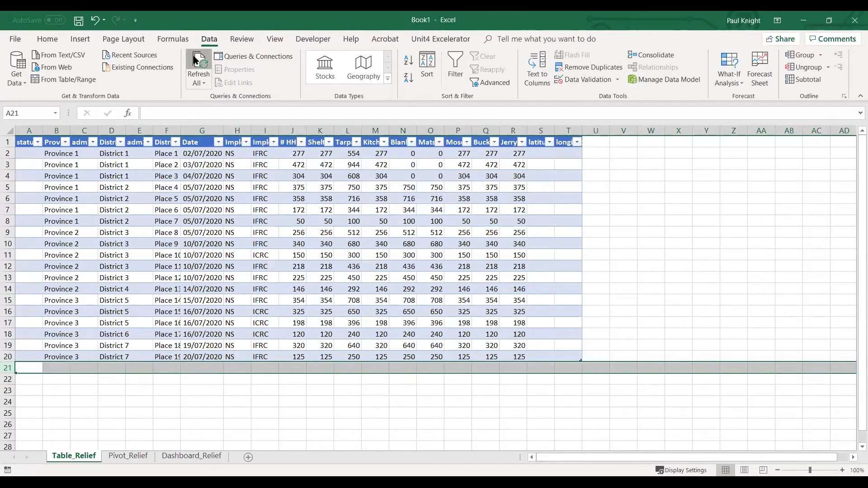
- Turn off showing items deleted from the data source in the settings of the Province slicer on Dashboard_Relief
click(187, 454)
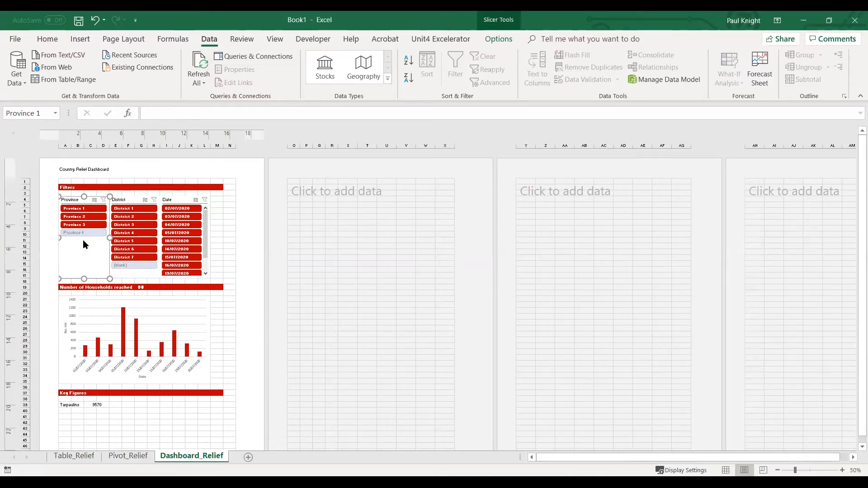
right_click(84, 241)
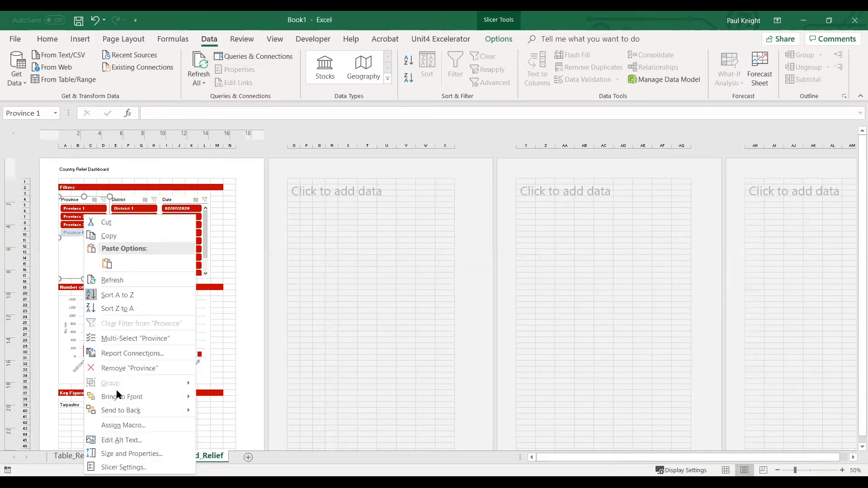
click(122, 466)
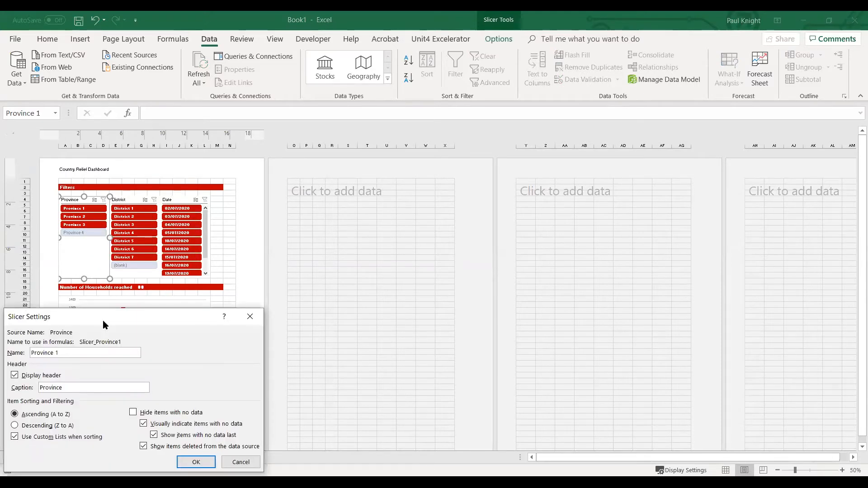
drag(103, 317, 323, 170)
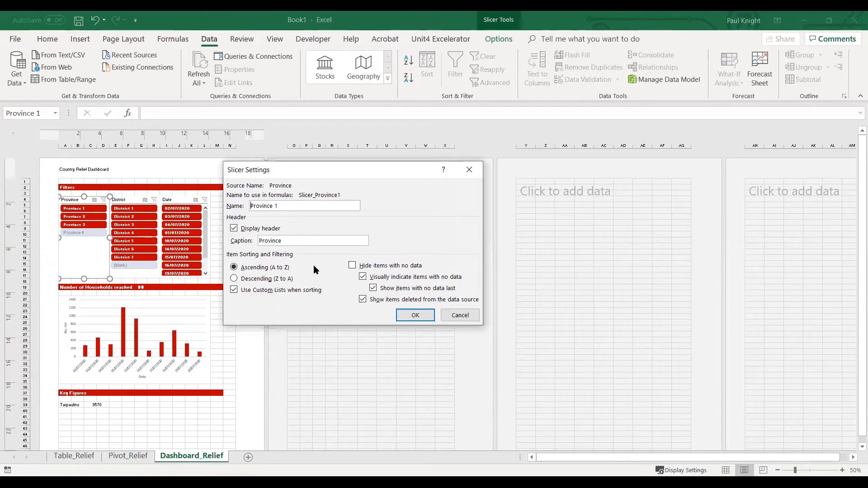
click(362, 299)
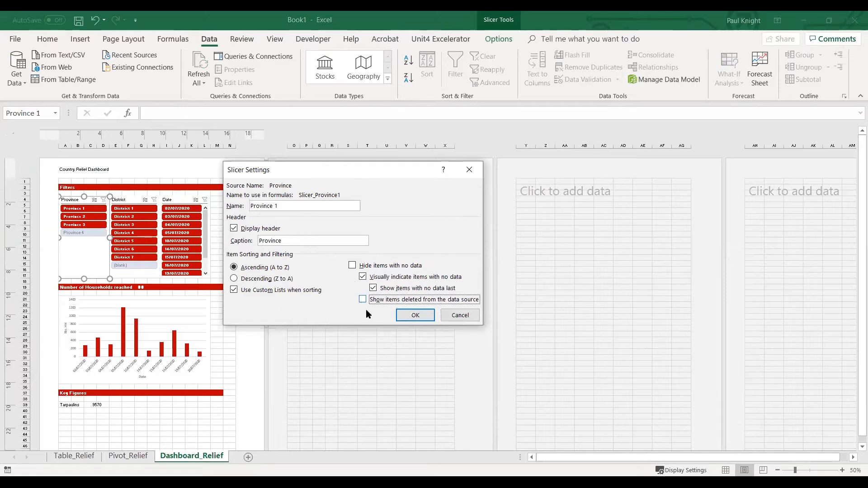
click(413, 316)
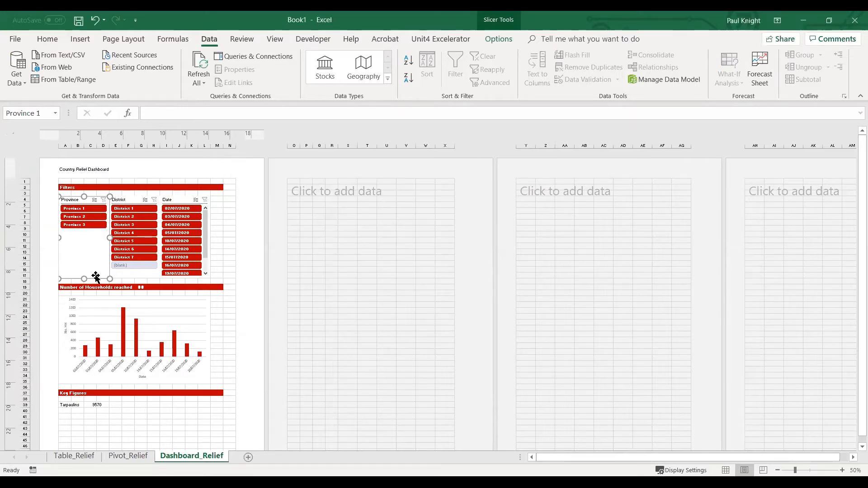
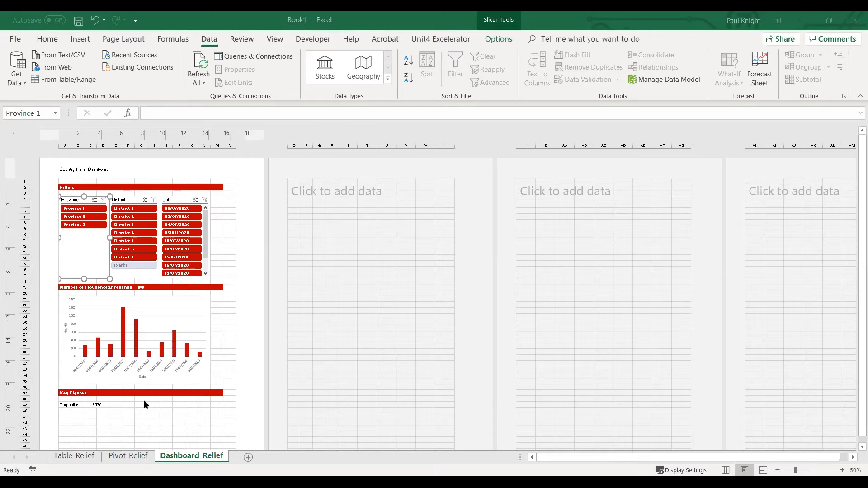
- Filter the dashboard by 02/07/2020, compare the households figure with Pivot_Relief_1's grand total, and clear the filter to compare again
click(116, 404)
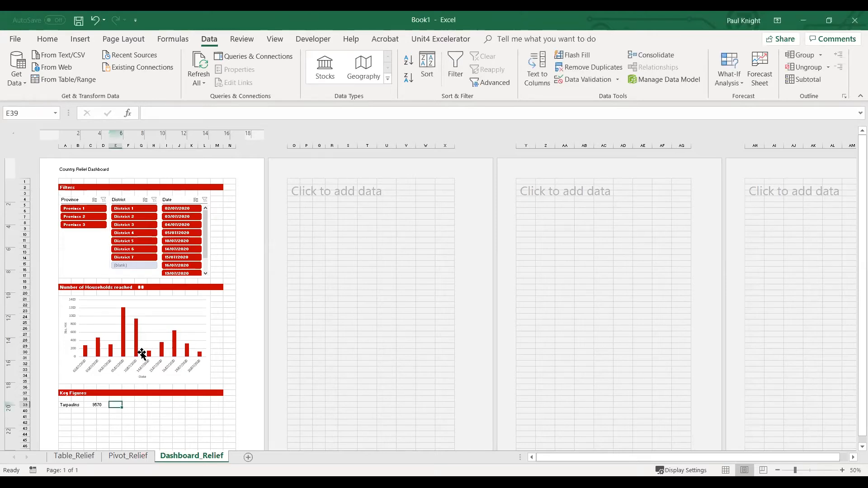
click(178, 210)
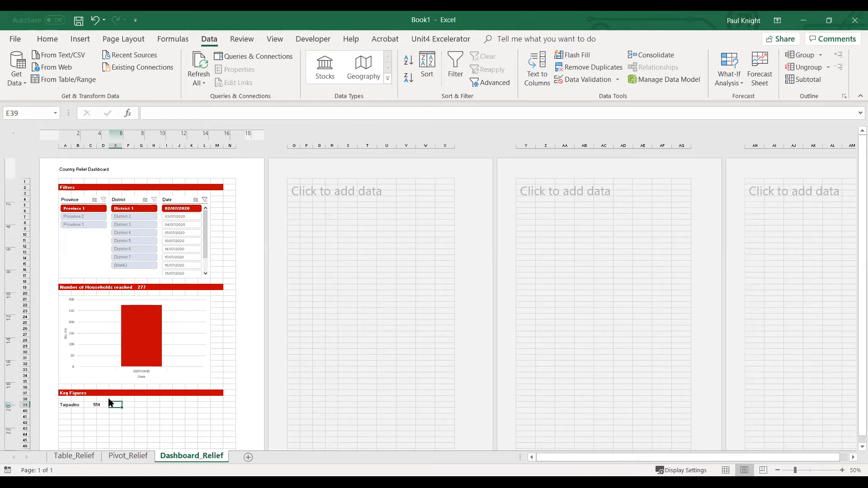
click(136, 455)
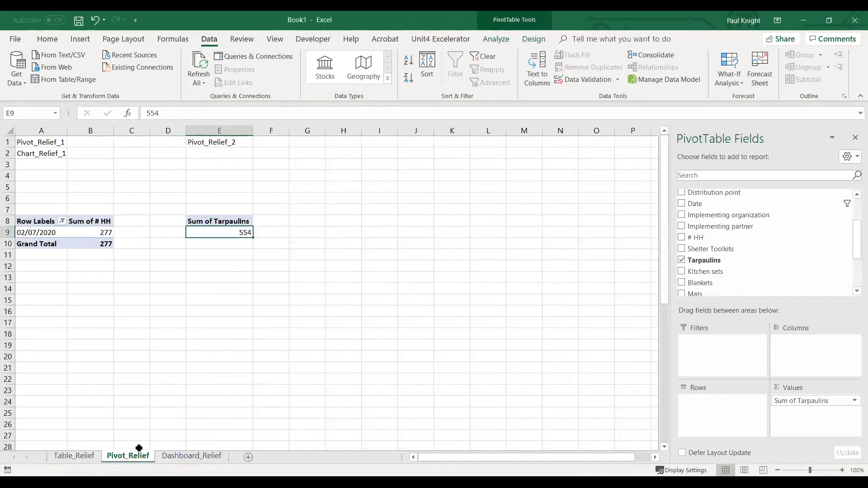
click(97, 244)
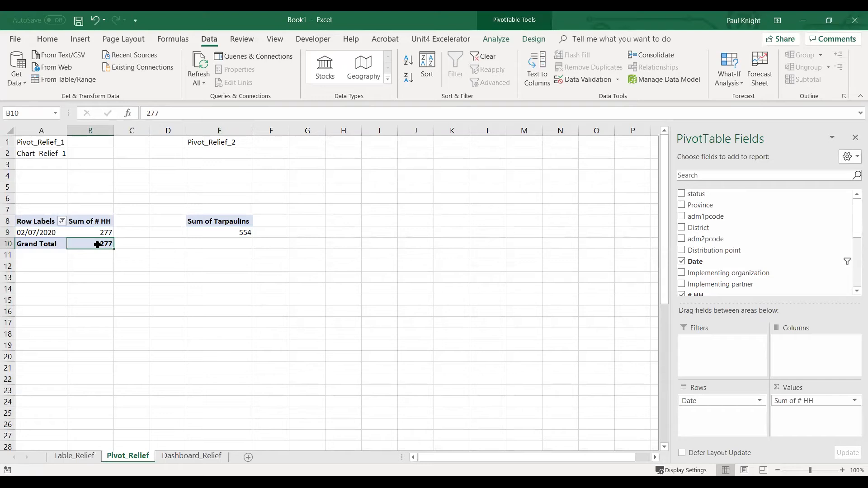
key(ctrl+Page_Down)
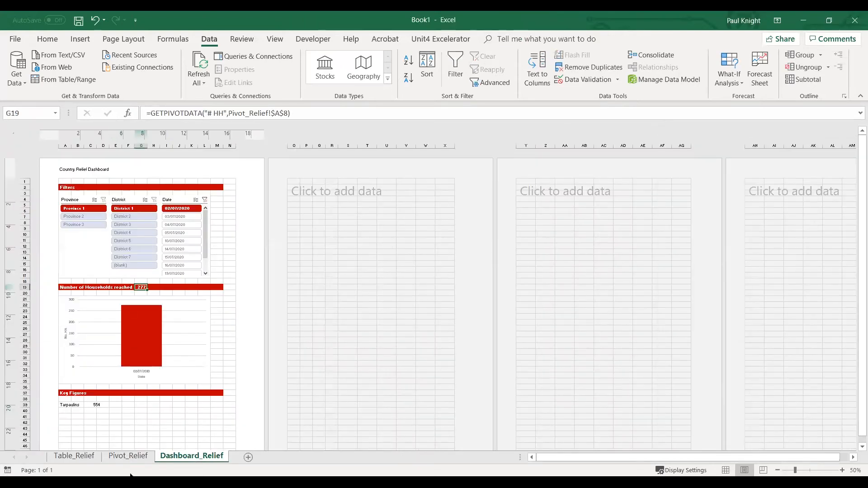
click(128, 457)
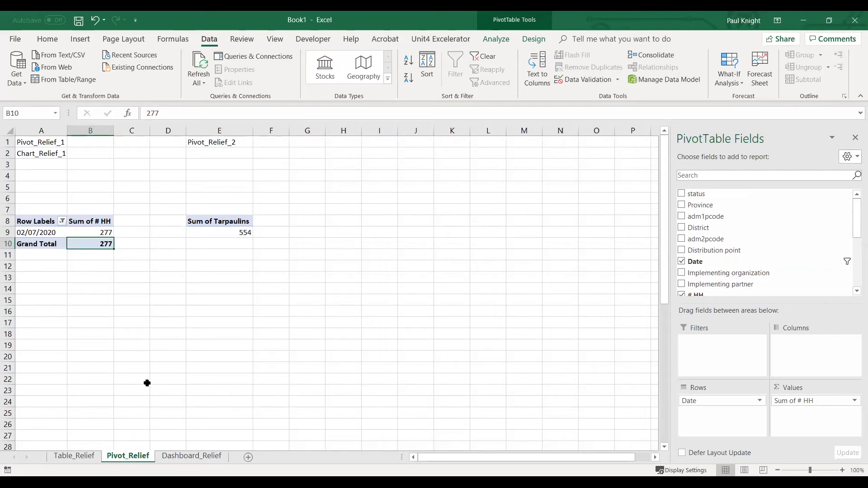
click(177, 457)
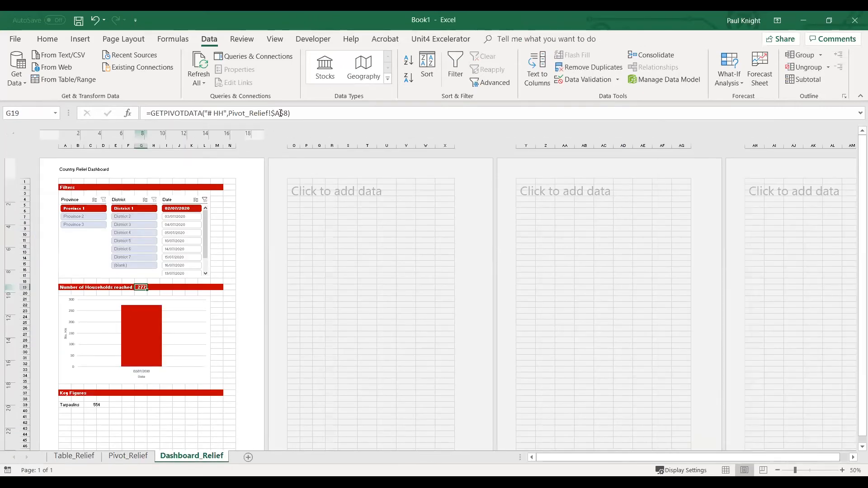
click(205, 200)
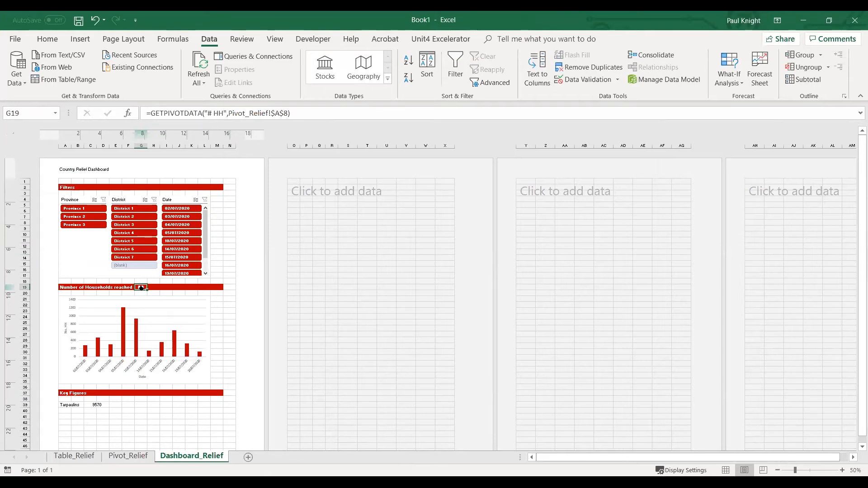
click(128, 457)
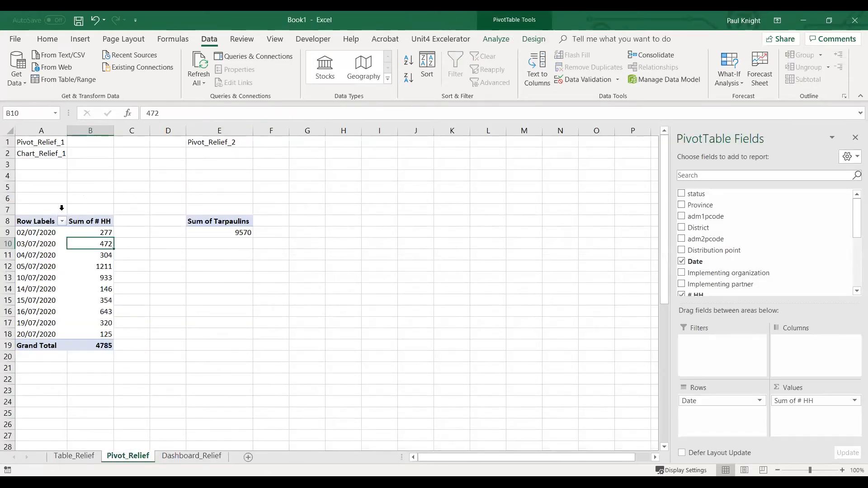
- Filter the dashboard by dates 03/07/2020 through 15/07/2020 and compare the households figure with Pivot_Relief_1's grand total
click(94, 218)
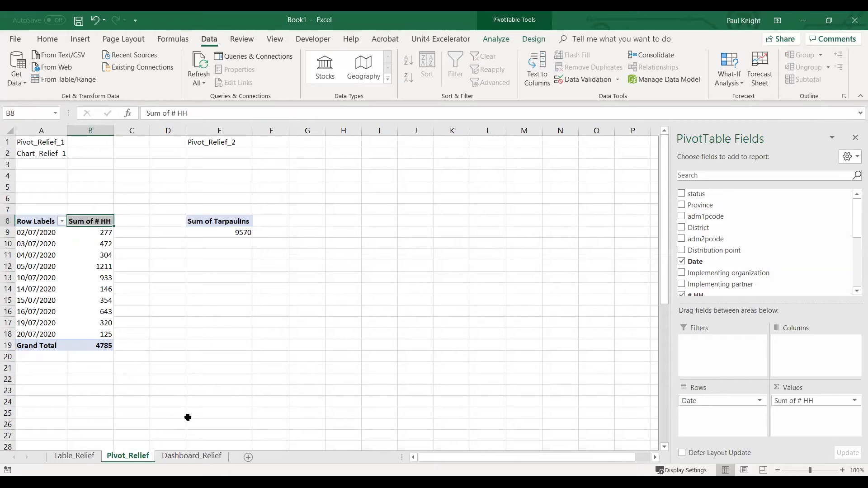
click(100, 266)
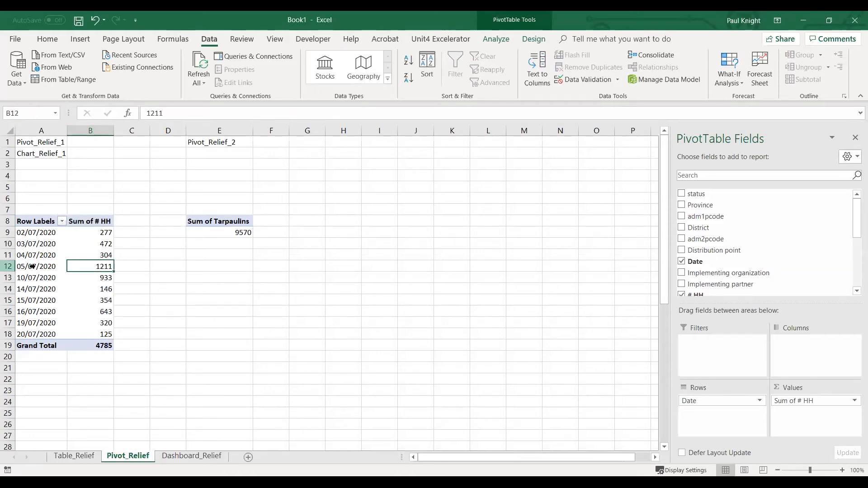
click(170, 457)
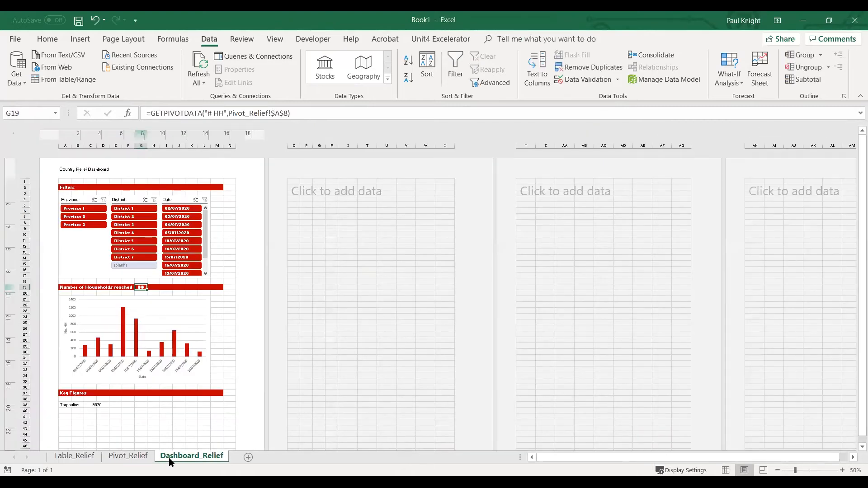
click(186, 258)
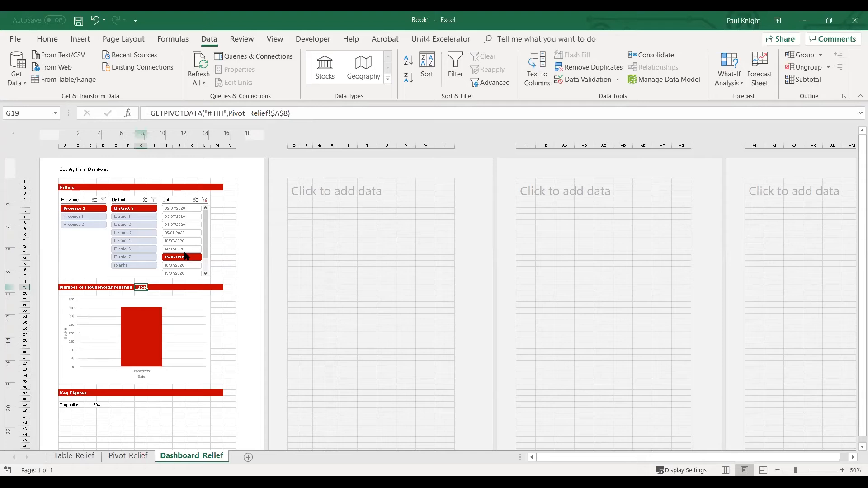
shift+click(186, 217)
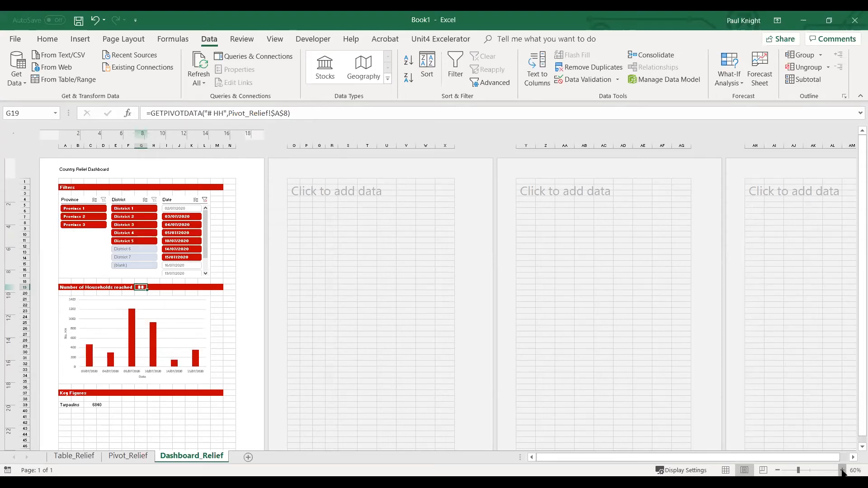
click(841, 470)
click(842, 470)
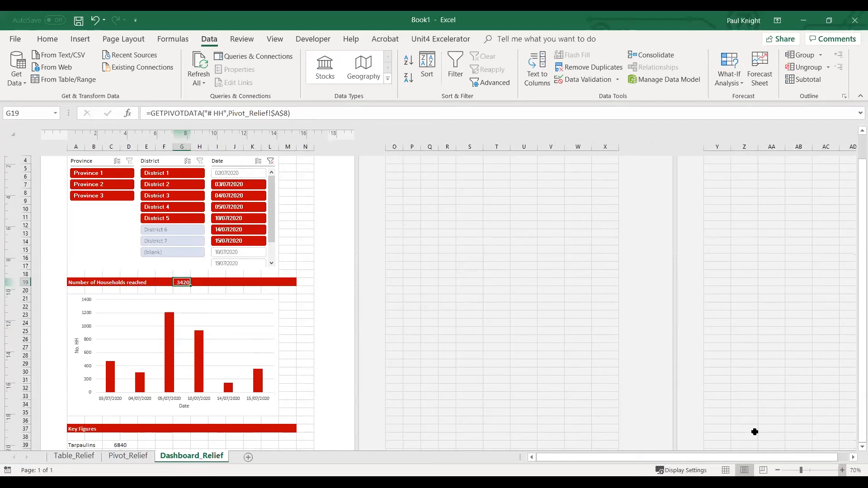
click(143, 457)
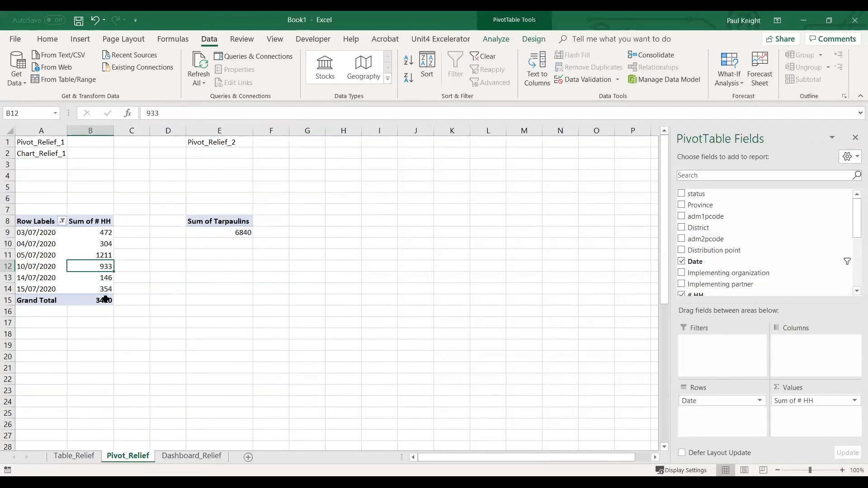
click(80, 297)
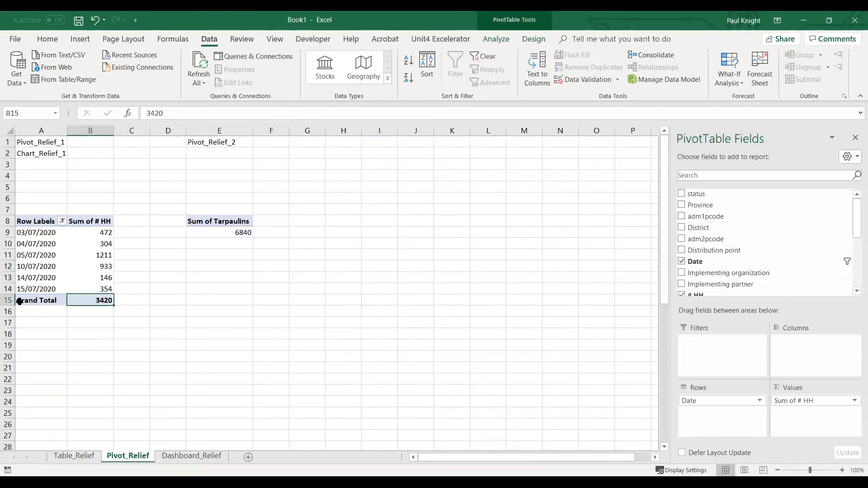
click(180, 458)
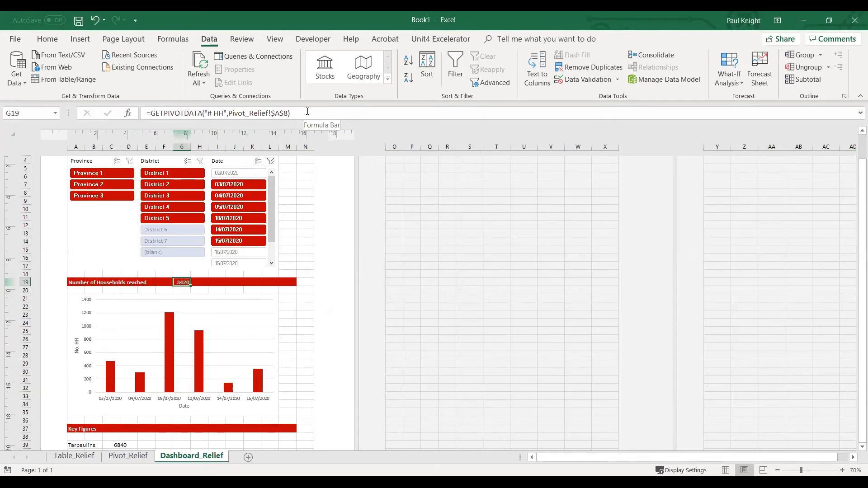
- Clear the Date slicer's filter on Dashboard_Relief
click(270, 161)
click(294, 193)
click(300, 299)
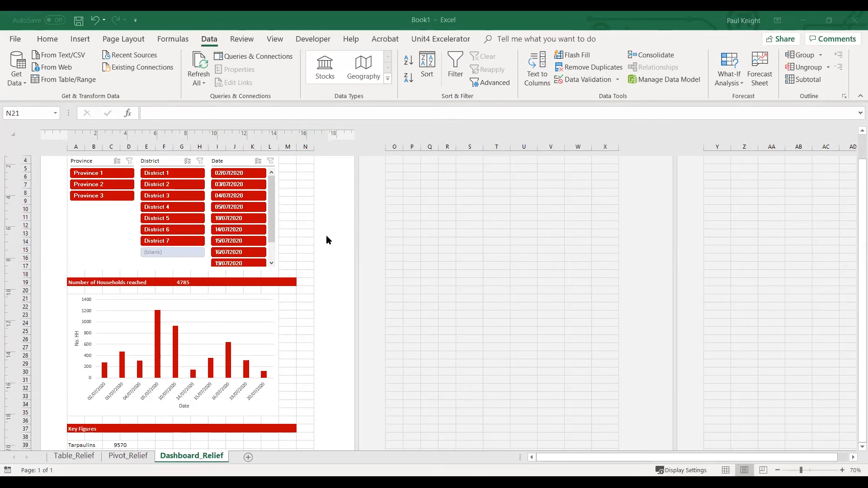
- Examine the three slicers on Dashboard_Relief and the first and last dates in Pivot_Relief_1's row labels
scroll(312, 249, up, 2)
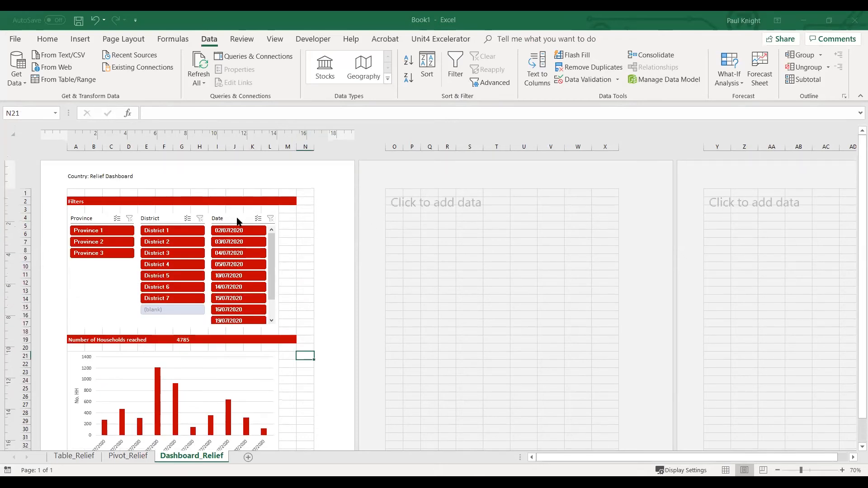
click(101, 221)
click(167, 219)
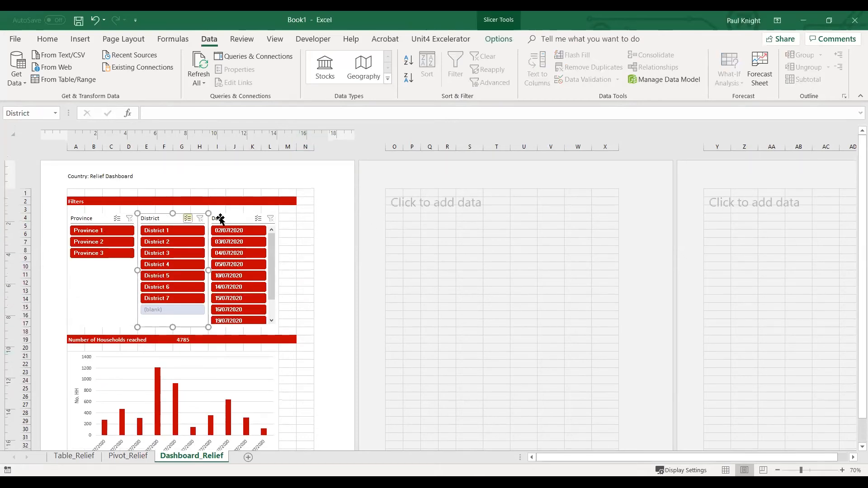
click(220, 219)
click(89, 218)
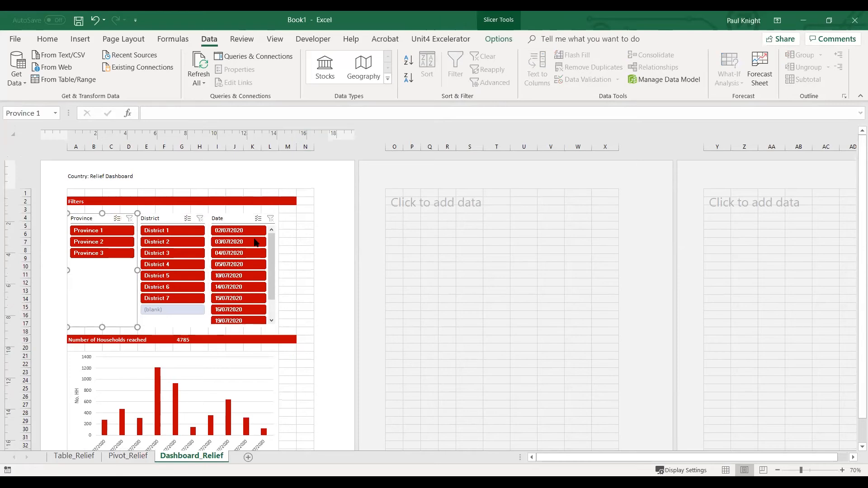
click(128, 457)
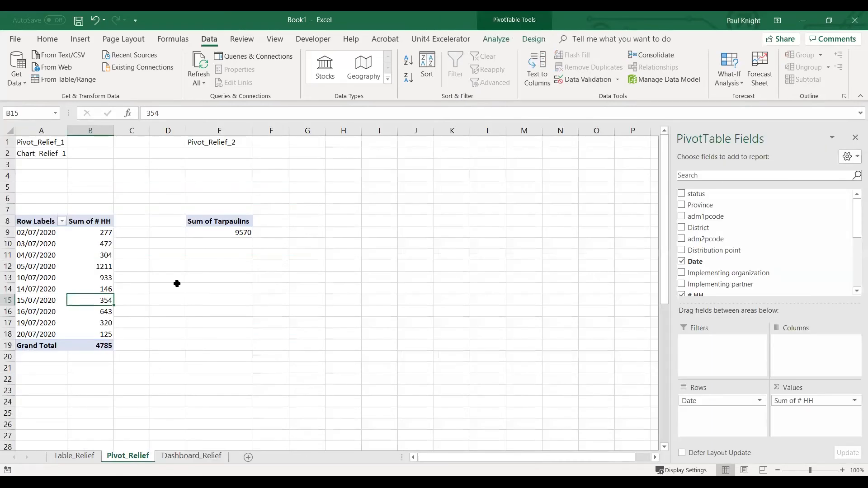
click(45, 233)
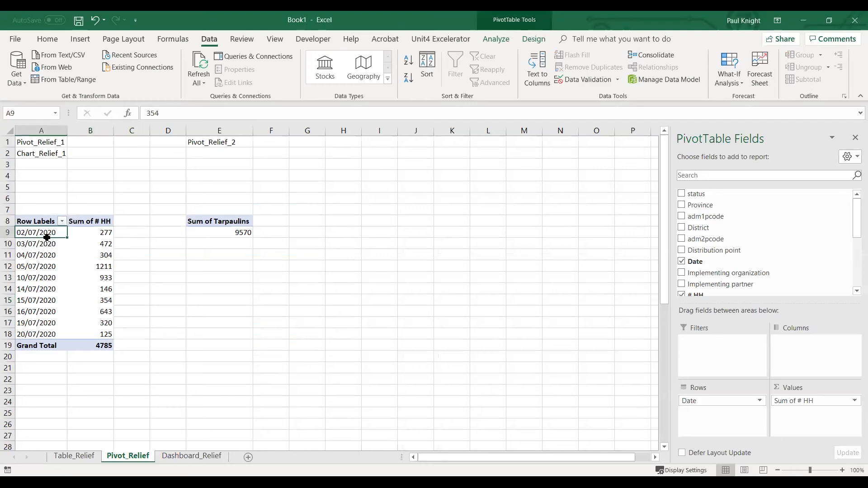
click(50, 334)
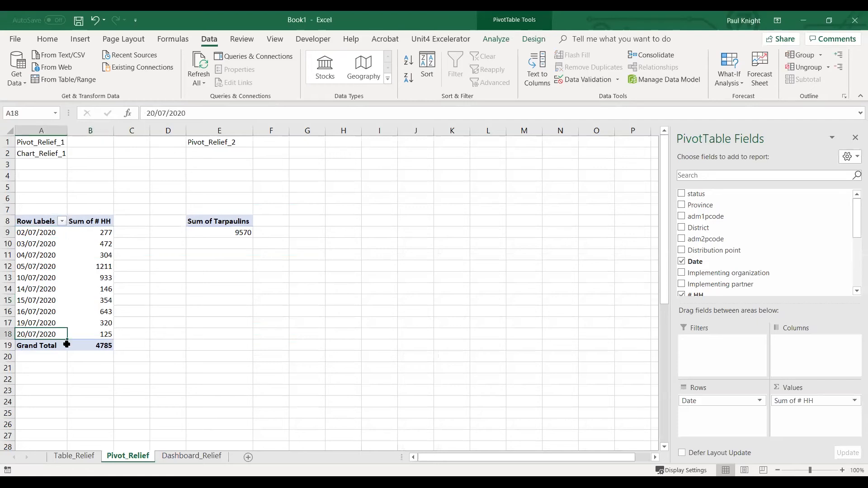
- Enter a MAX formula in cell N5 of Dashboard_Relief that returns the latest date from Pivot_Relief!A9:A18
click(175, 458)
click(301, 224)
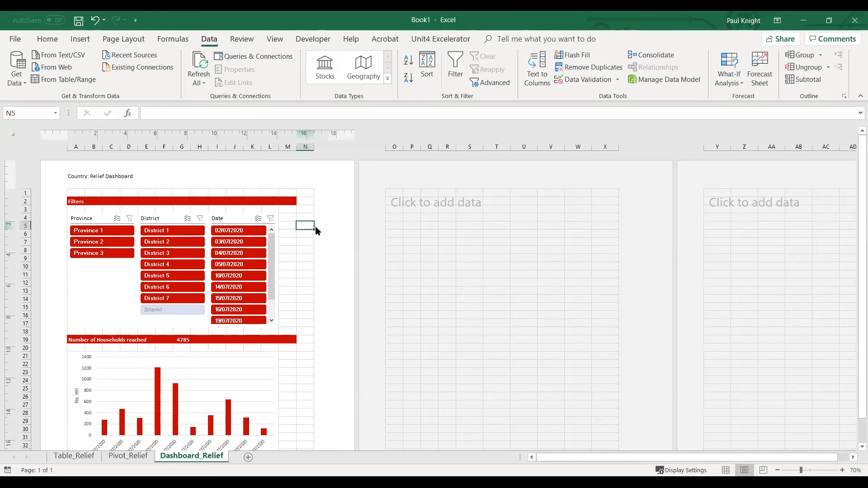
text(=)
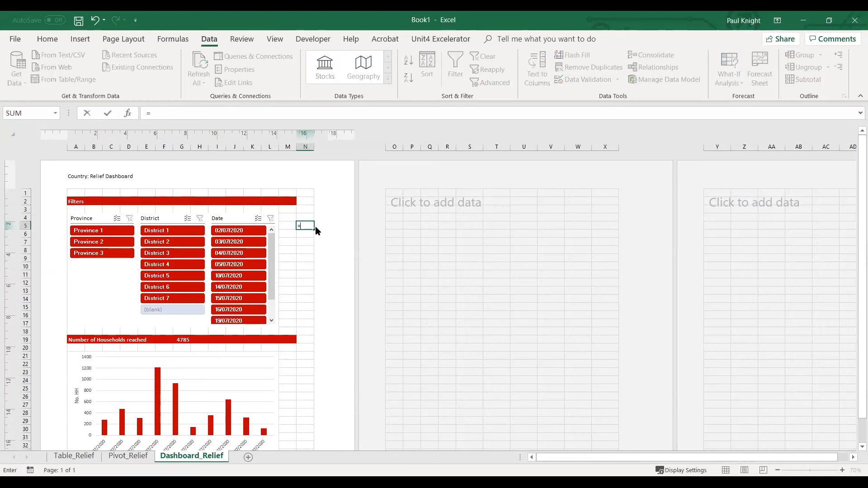
text(max)
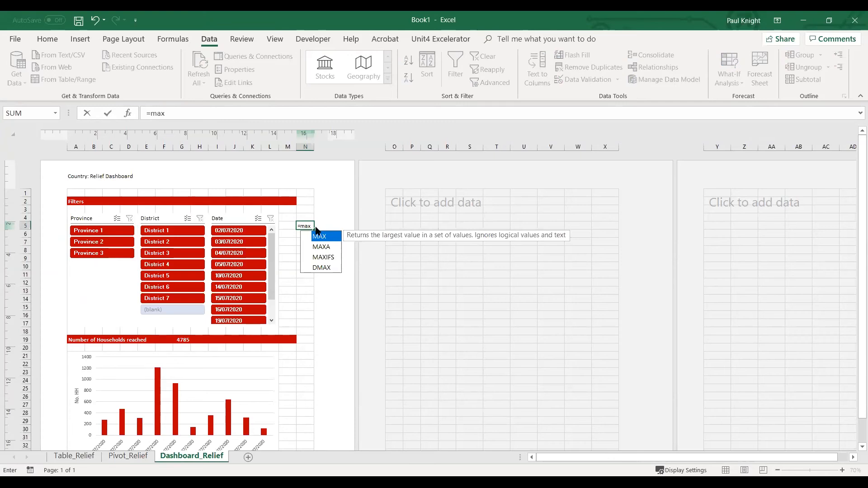
text(()
click(114, 457)
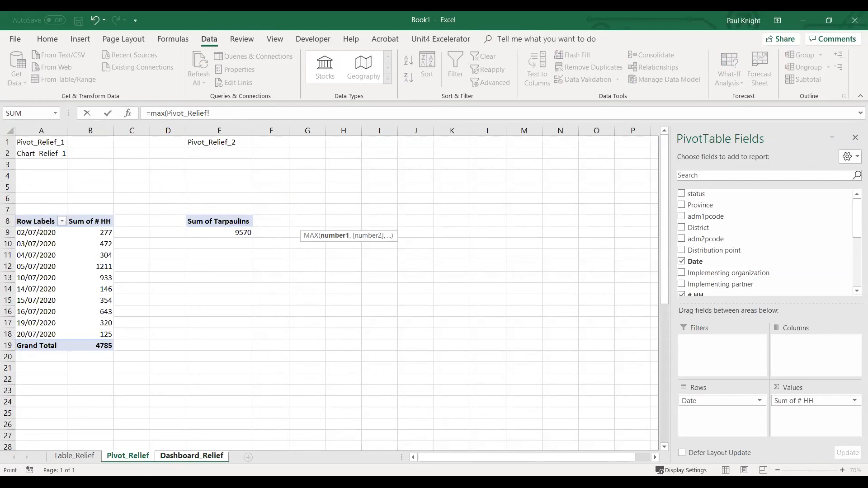
drag(39, 232, 40, 334)
text())
key(Return)
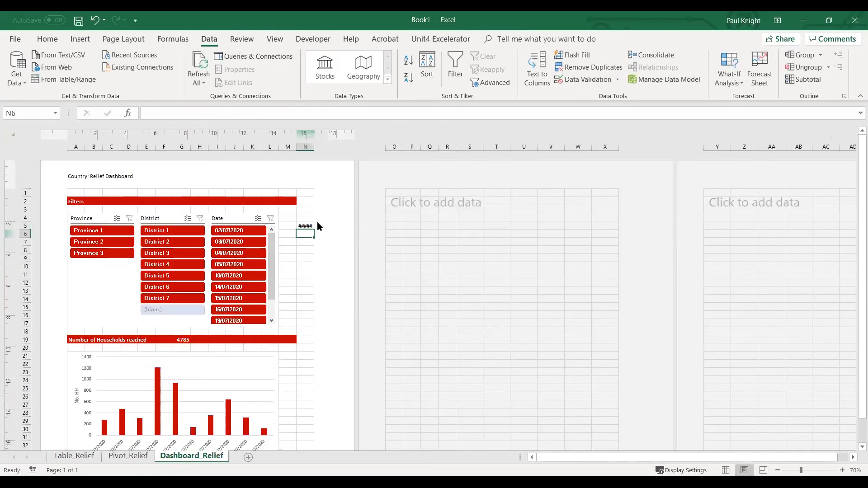
- Merge and center cells M5:N5 on Dashboard_Relief so the full date fits
click(309, 224)
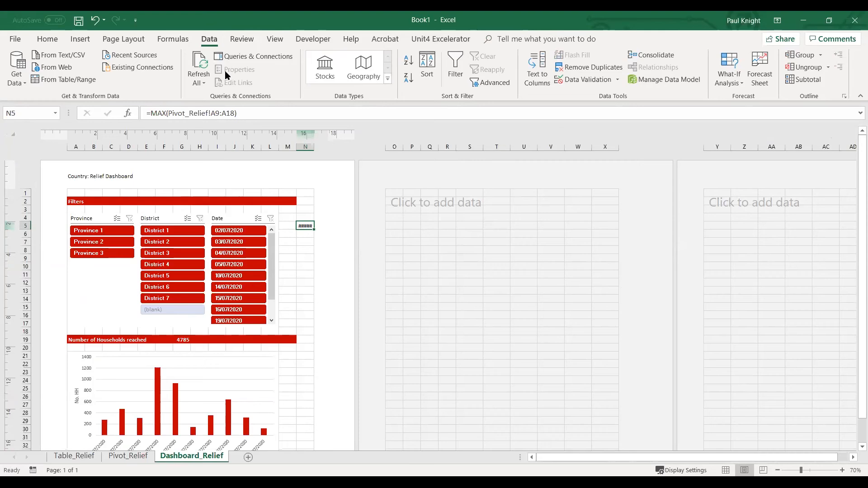
click(842, 470)
drag(329, 178, 345, 178)
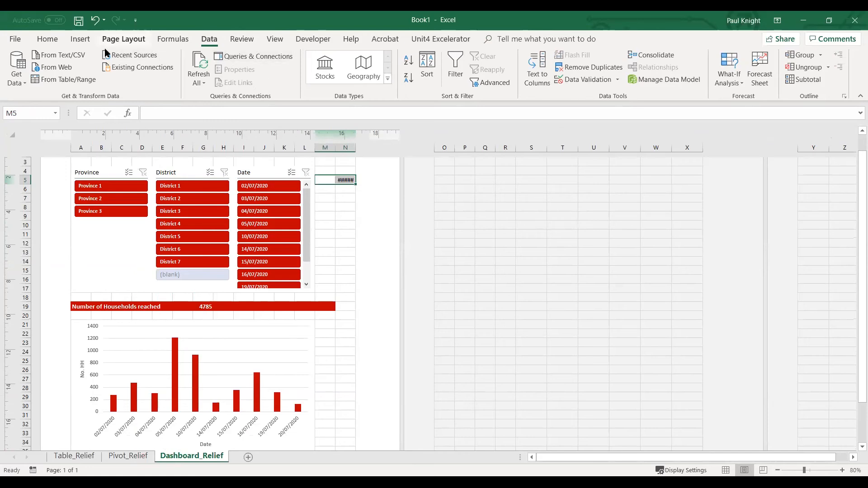
click(80, 40)
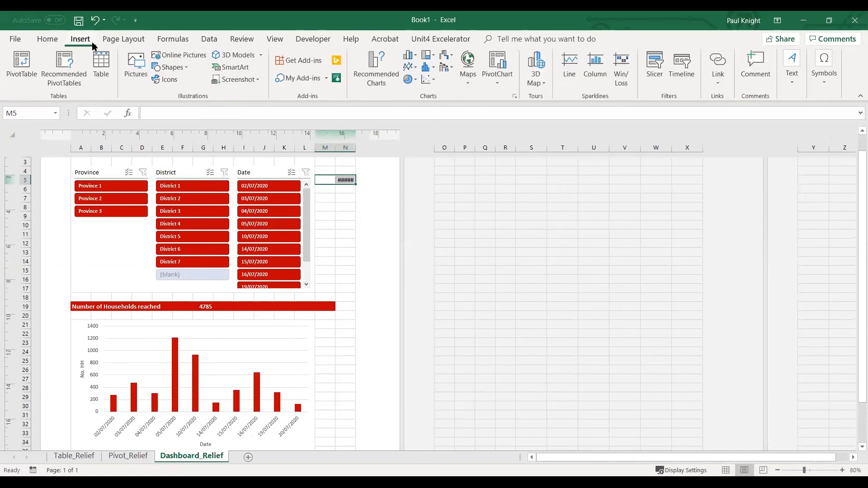
click(47, 39)
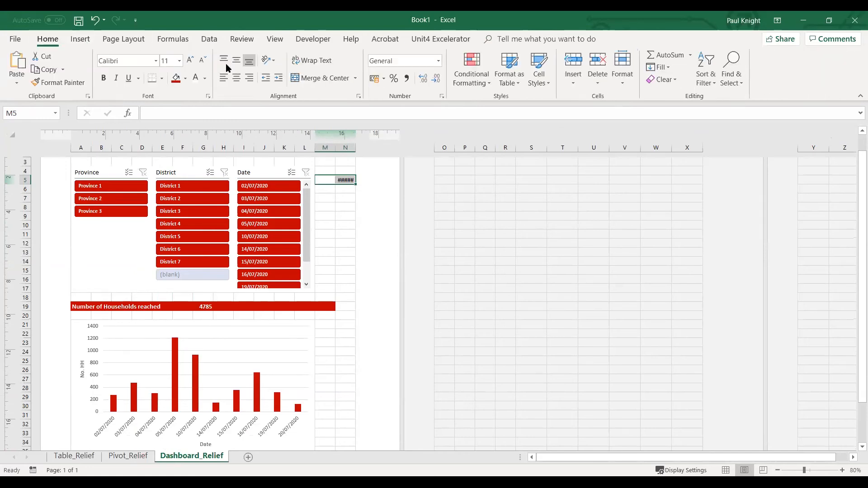
click(337, 209)
- Enter the label "End date" in cell M4, directly above the latest-date formula
click(328, 174)
text(Start)
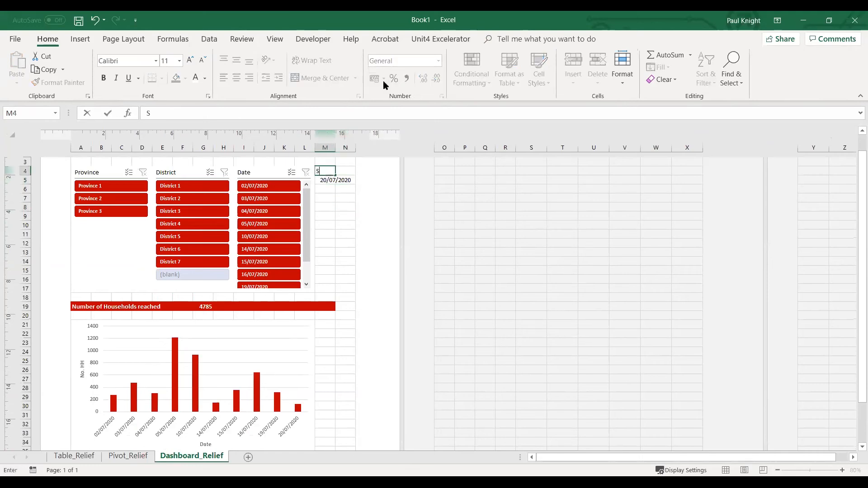
key(BackSpace)
key(BackSpace)
key(BackSpace)
key(BackSpace)
key(BackSpace)
text(End date)
key(Return)
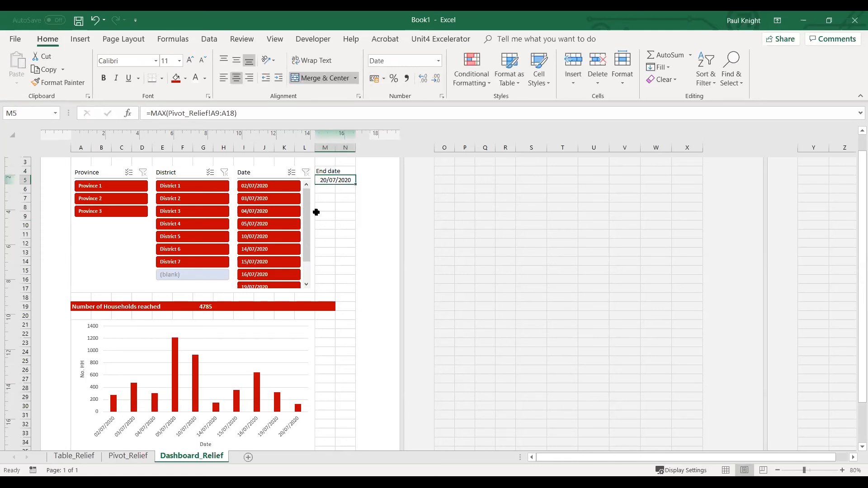
scroll(337, 222, up, 2)
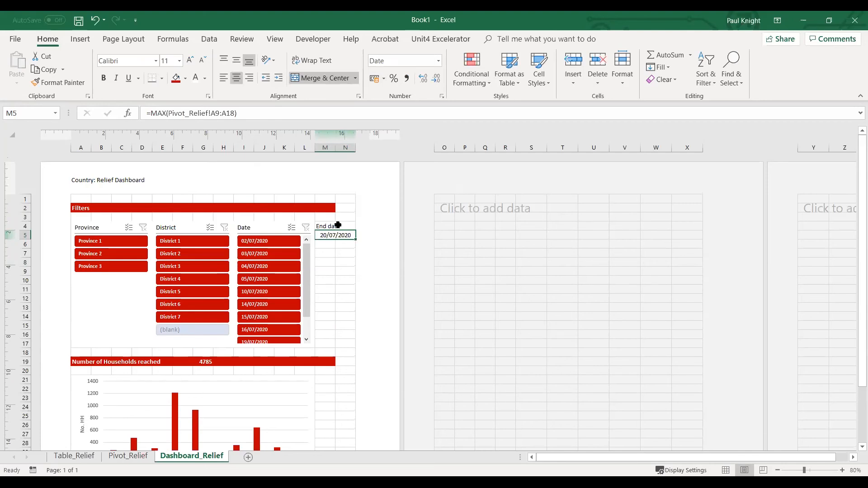